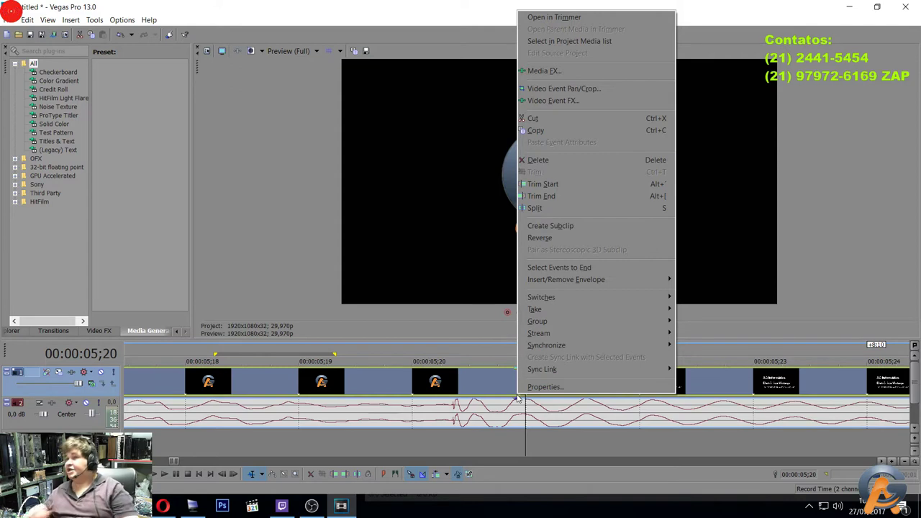
Clear the group on the logo-and-text event, then confirm its video and audio events select separately.
mouse_move(601, 320)
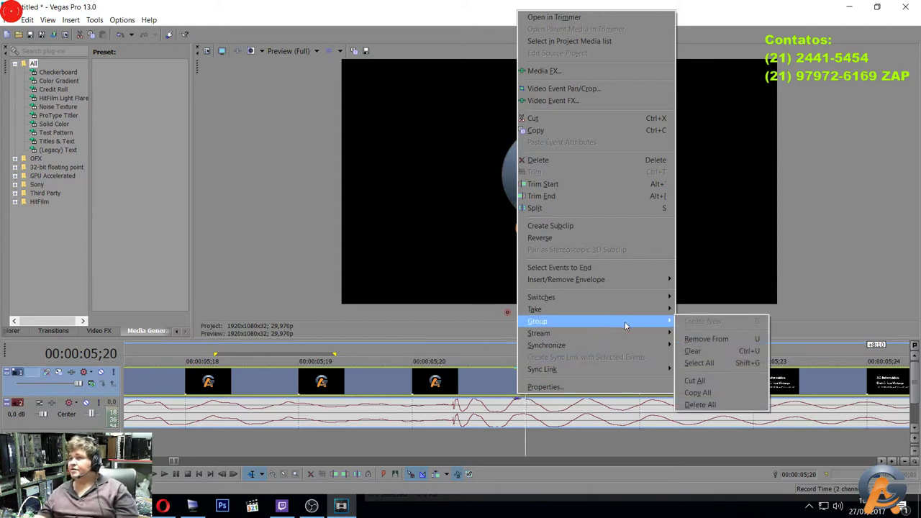
left_click(719, 351)
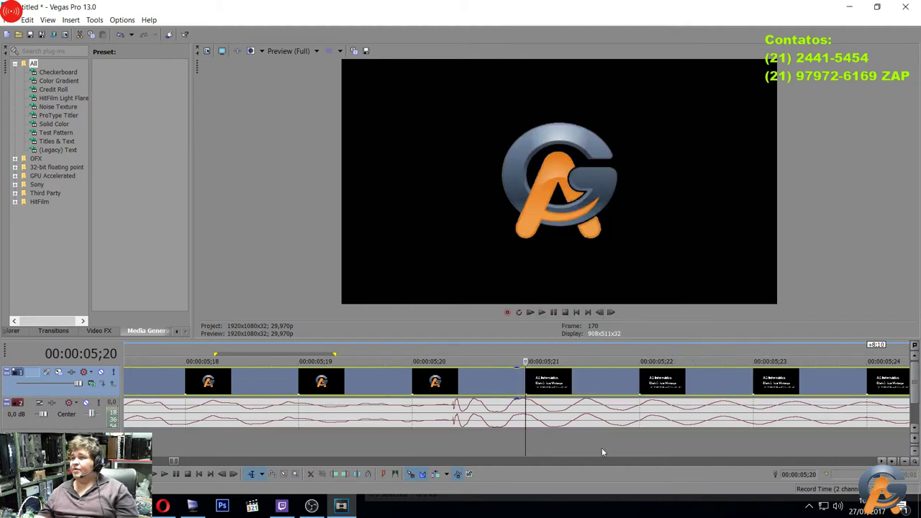
left_click(526, 415)
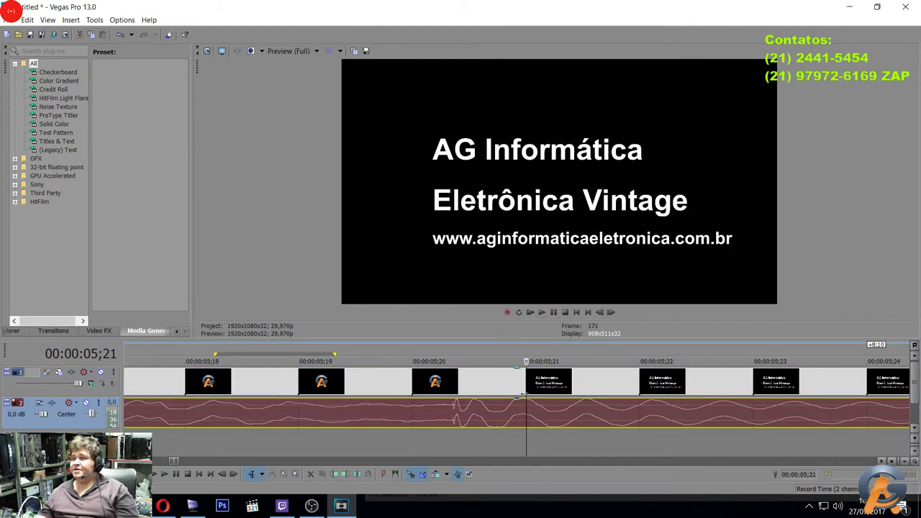
left_click(531, 387)
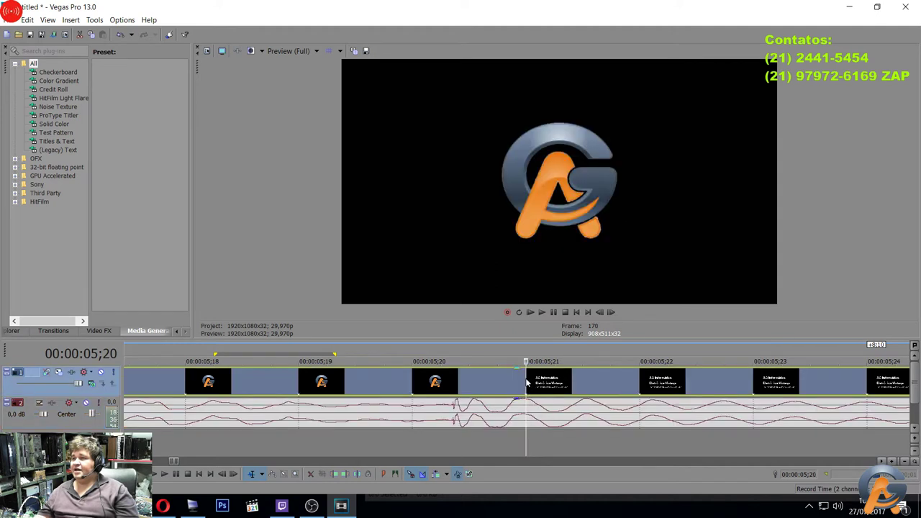
left_click(528, 420)
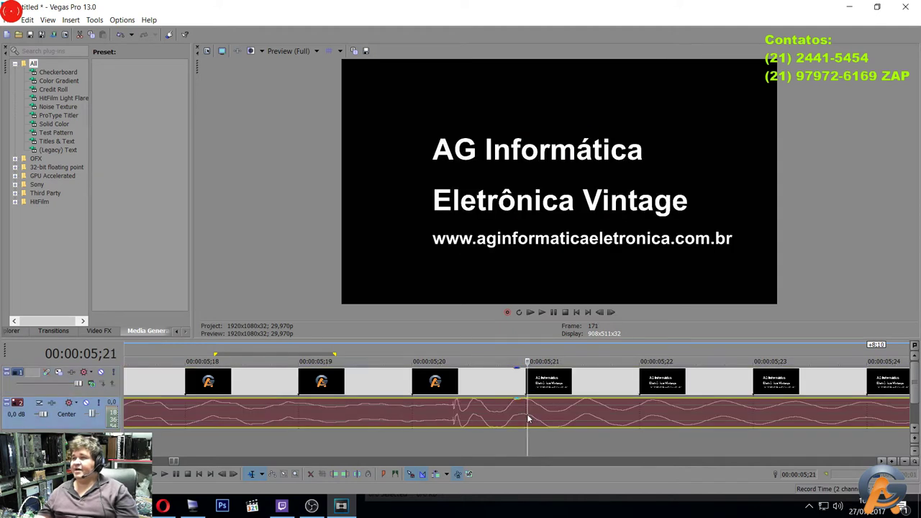
left_click(529, 387)
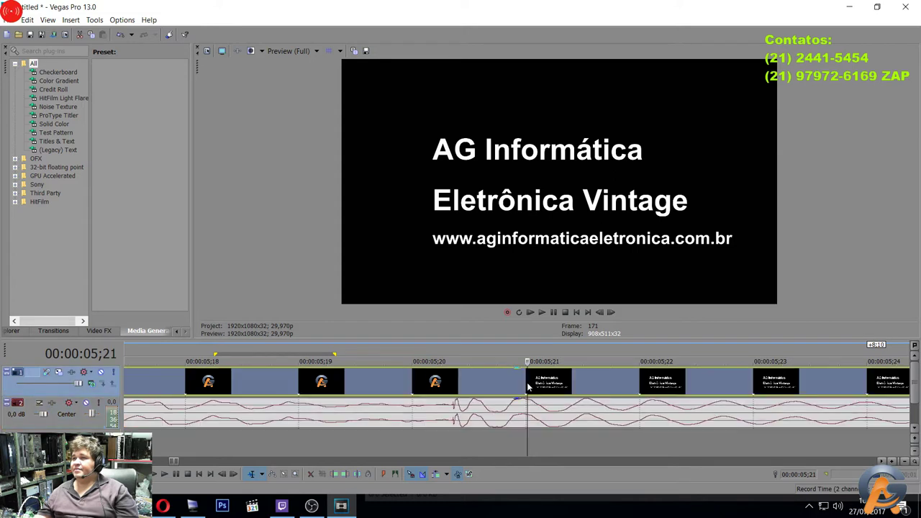
scroll(515, 364, "up", 5)
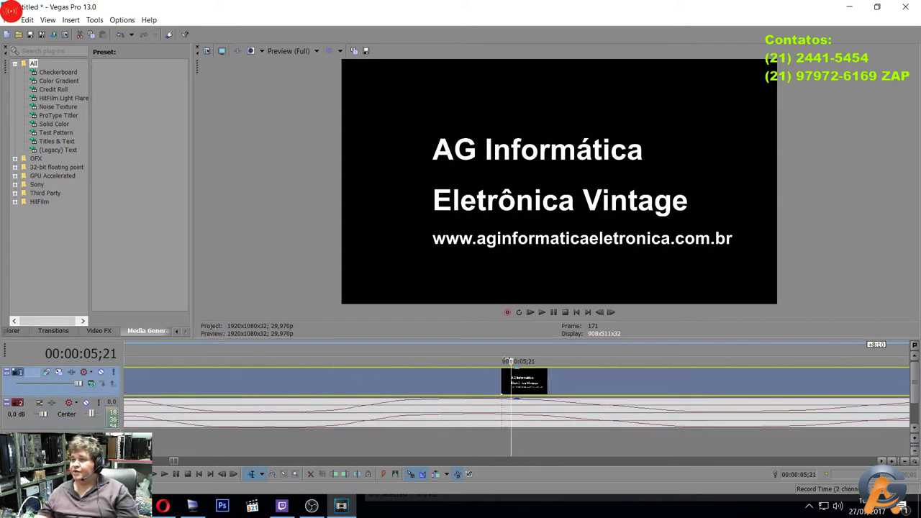
Split the video event where the AG logo ends and the text card begins.
left_click(495, 351)
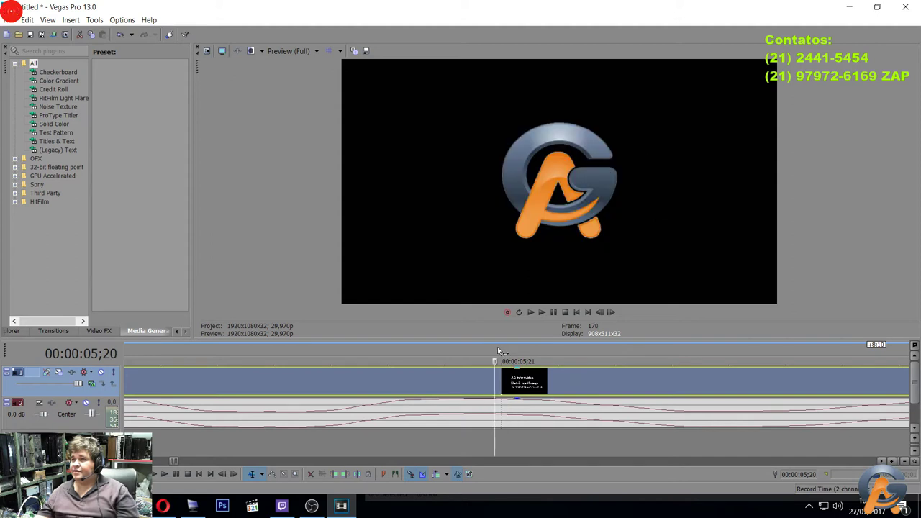
left_click(505, 348)
left_click(497, 350)
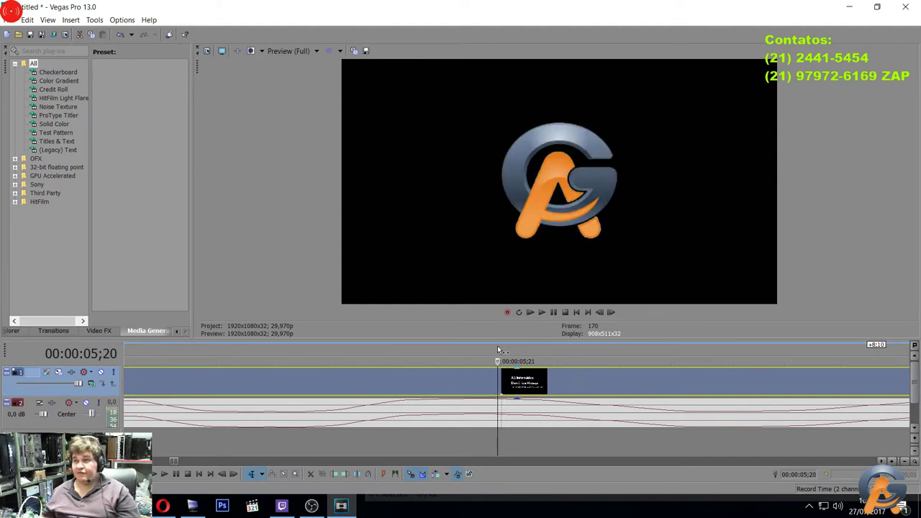
key("s")
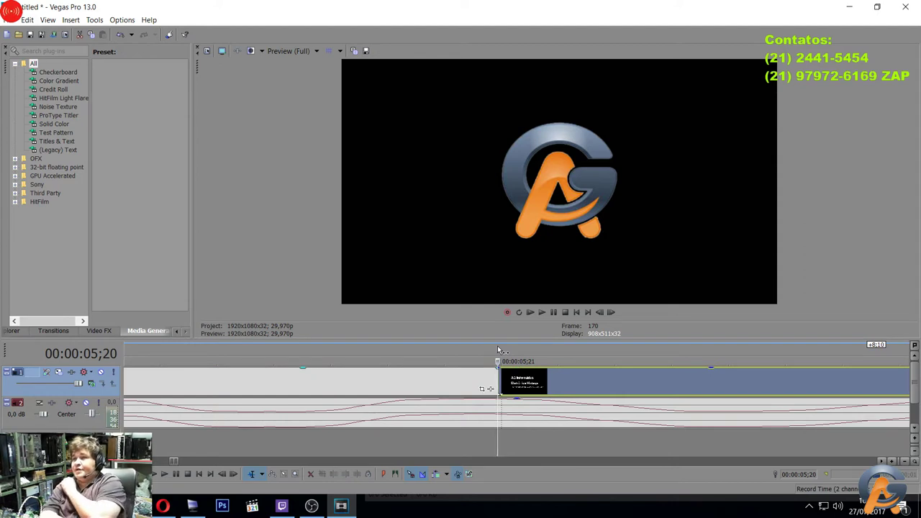
Scrub through the AG Informática text card to frame 177 to check the cut.
left_click(883, 461)
left_click(882, 461)
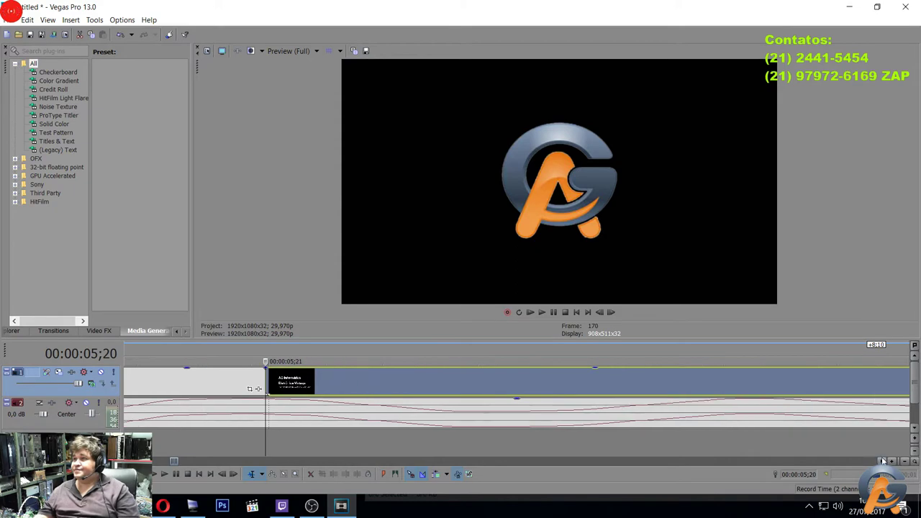
left_click_drag(585, 351, 614, 356)
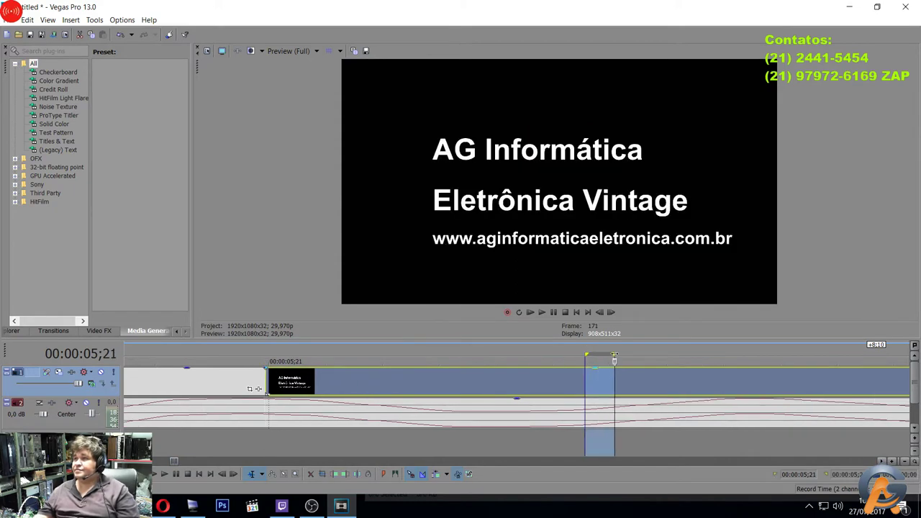
left_click(683, 359)
left_click(702, 357)
scroll(745, 353, "up", 6)
left_click(647, 351)
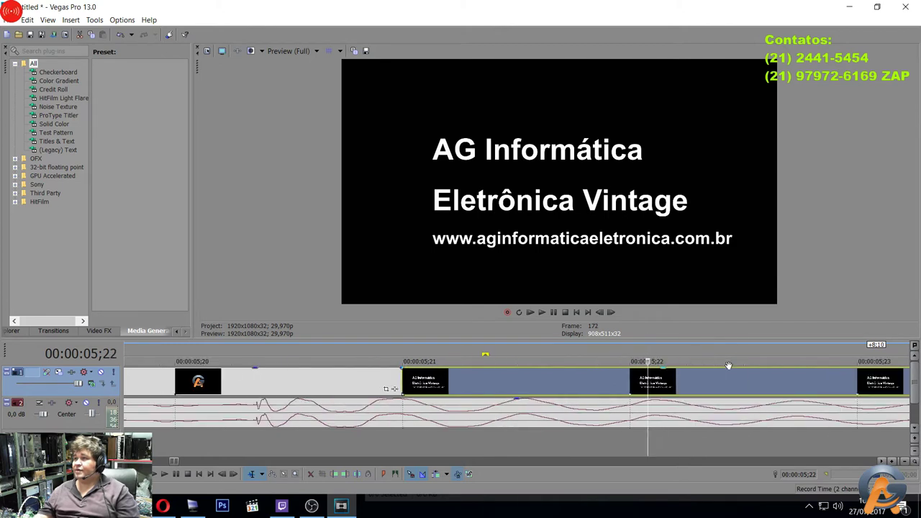
left_click_drag(725, 355, 808, 352)
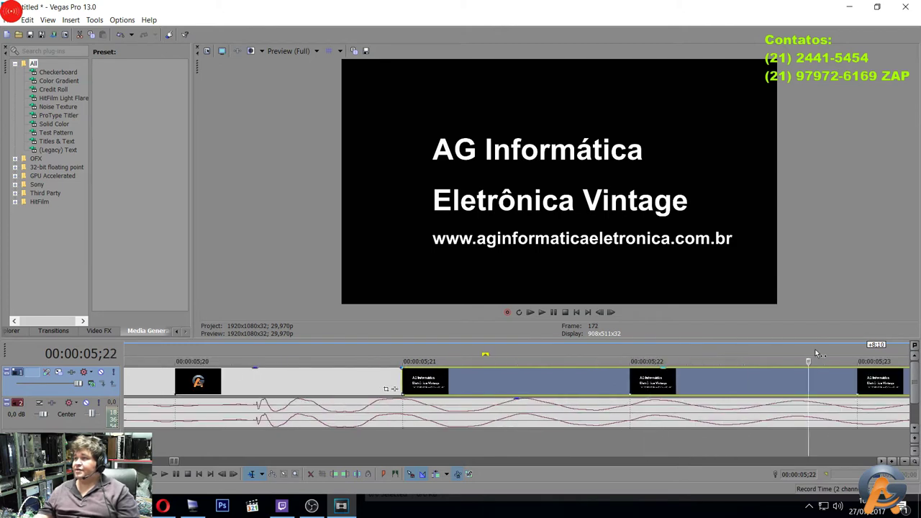
scroll(827, 351, "down", 4)
left_click(718, 348)
left_click_drag(724, 346, 874, 356)
left_click_drag(882, 461, 883, 461)
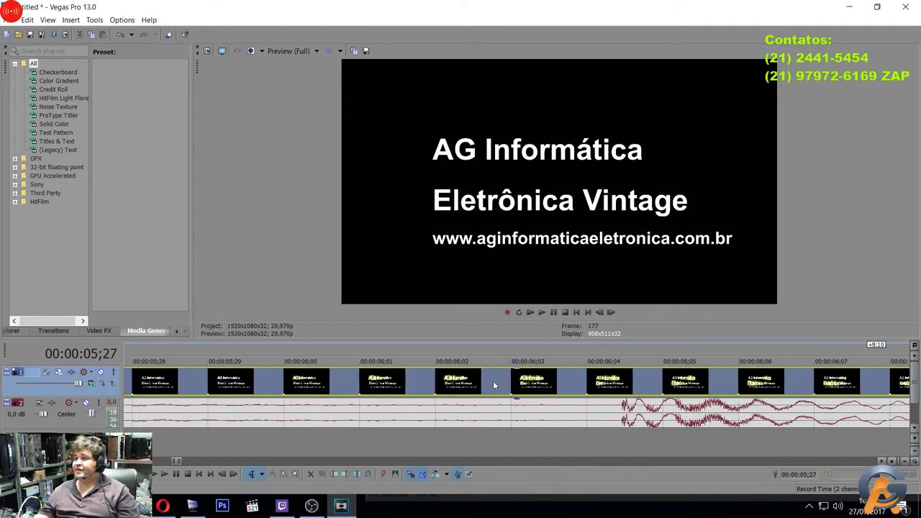
Preview the text card's glow animation, then delete the text-card events after the split.
left_click(493, 347)
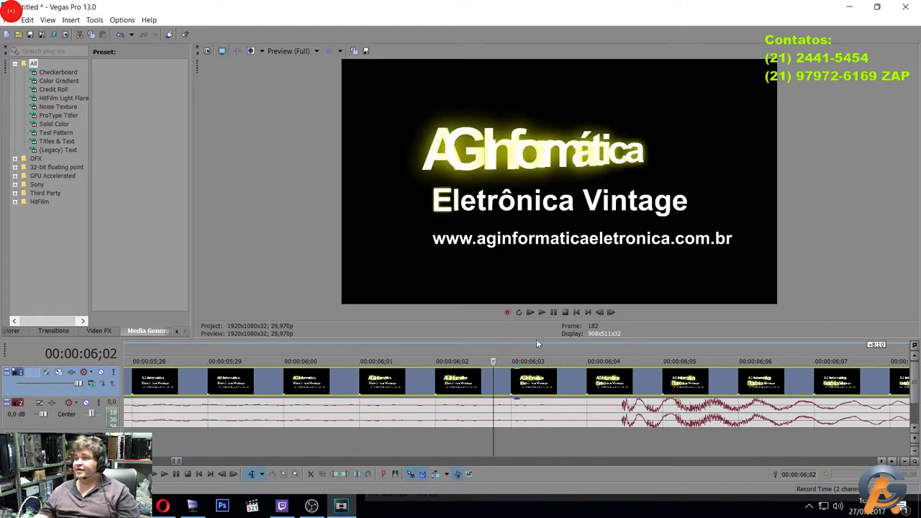
left_click_drag(586, 354, 711, 356)
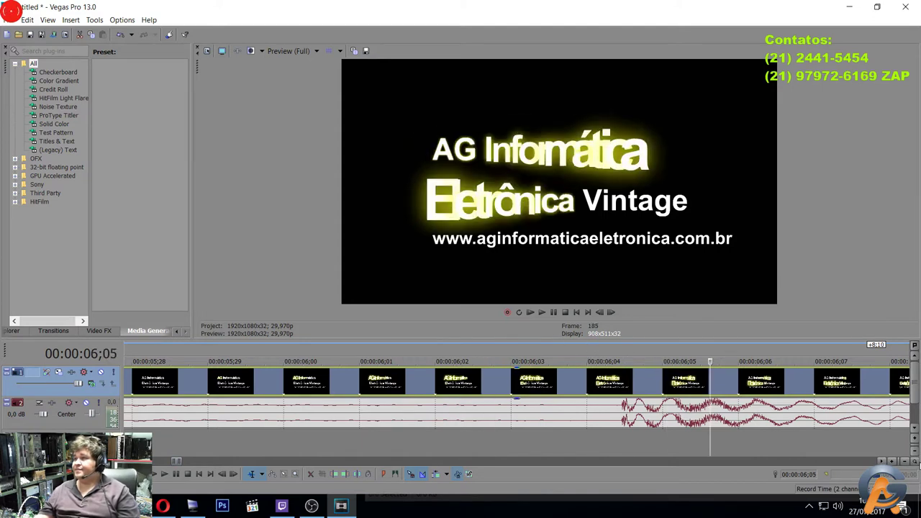
left_click_drag(890, 462, 890, 463)
scroll(836, 433, "down", 5)
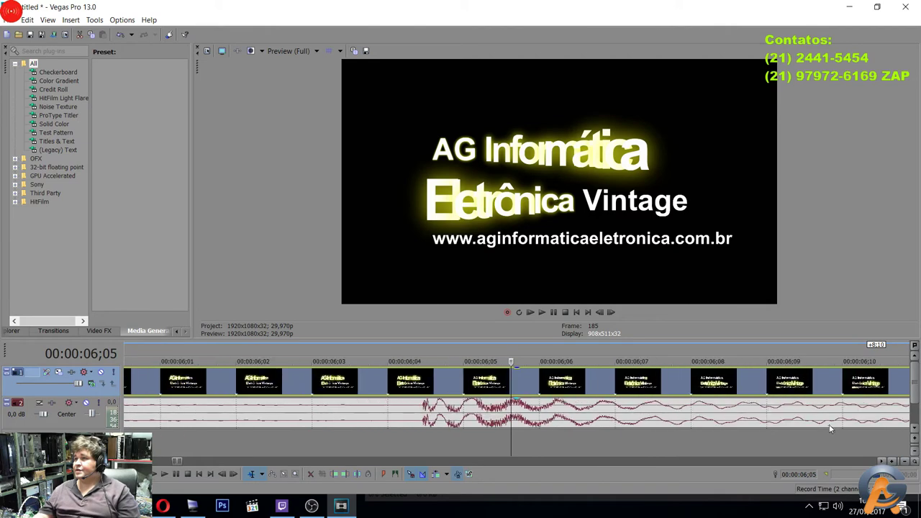
scroll(829, 430, "down", 3)
scroll(827, 425, "down", 2)
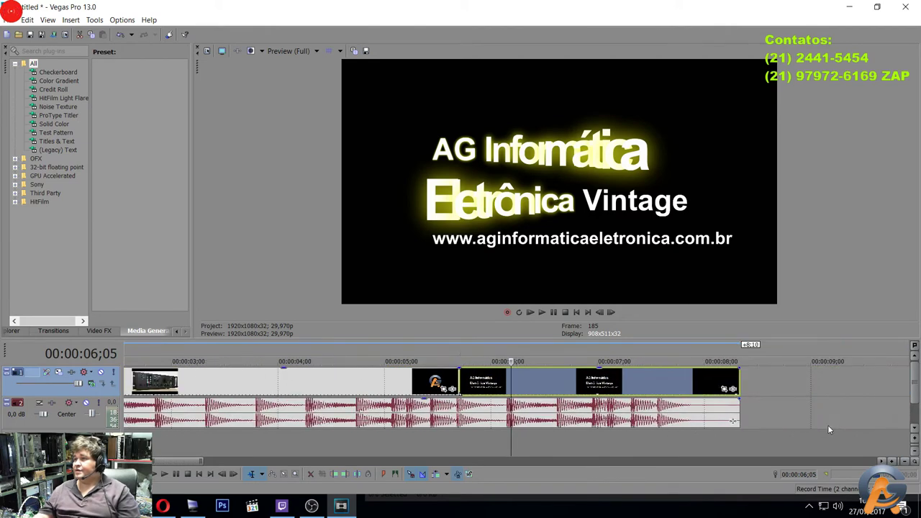
left_click_drag(668, 347, 811, 353)
left_click(495, 384)
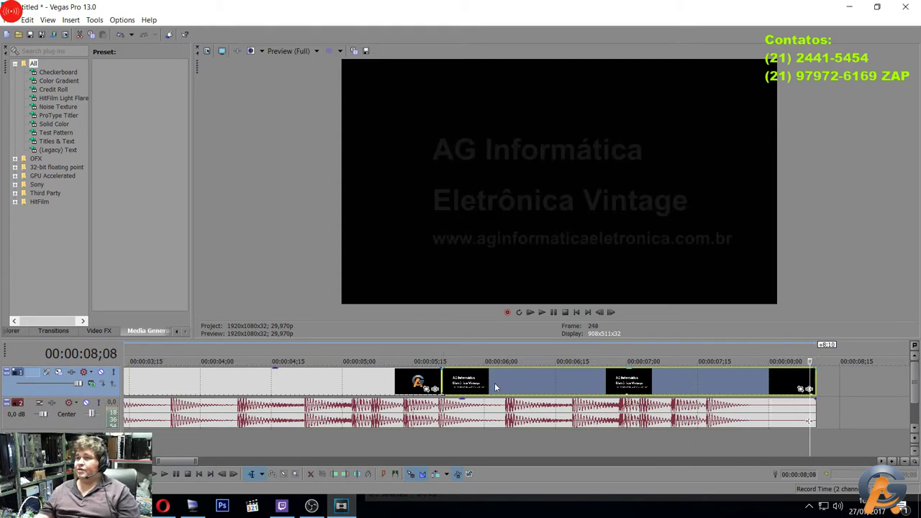
key("Delete")
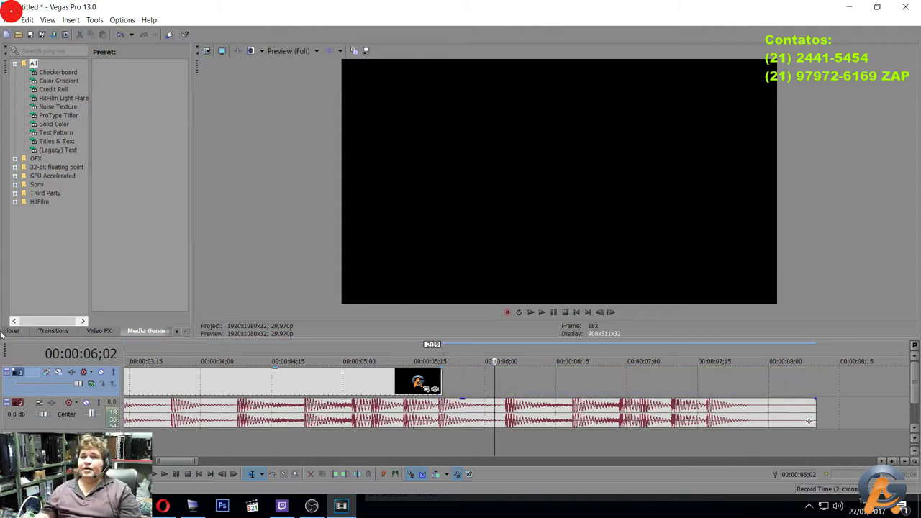
Widen the Video FX and Media Generators panes to see more presets.
left_click(99, 330)
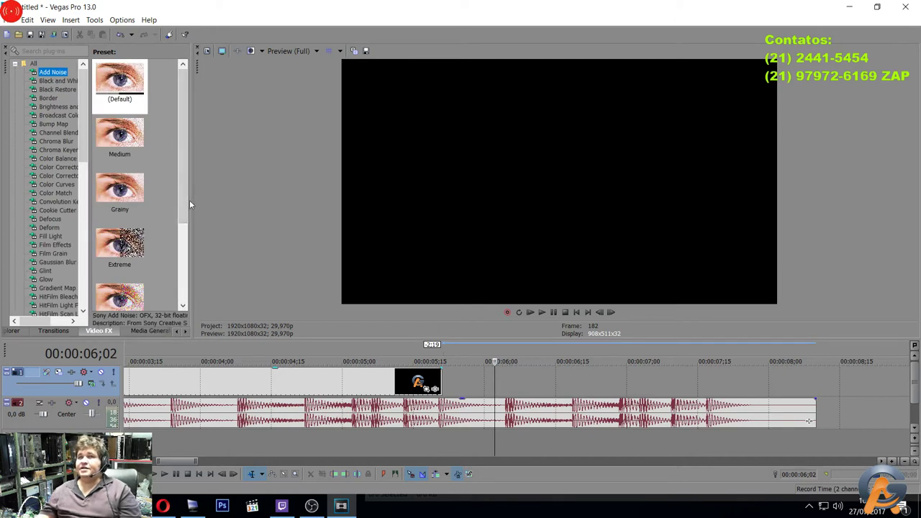
left_click_drag(194, 202, 420, 202)
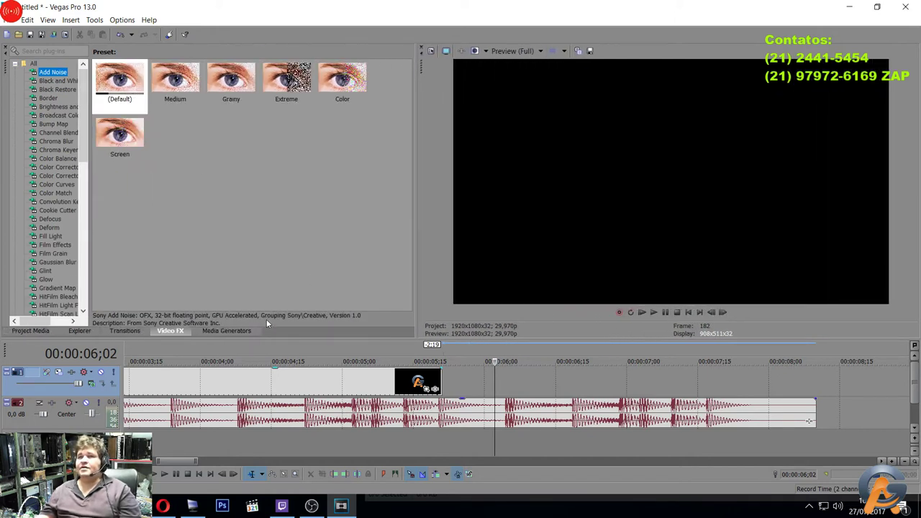
left_click(227, 331)
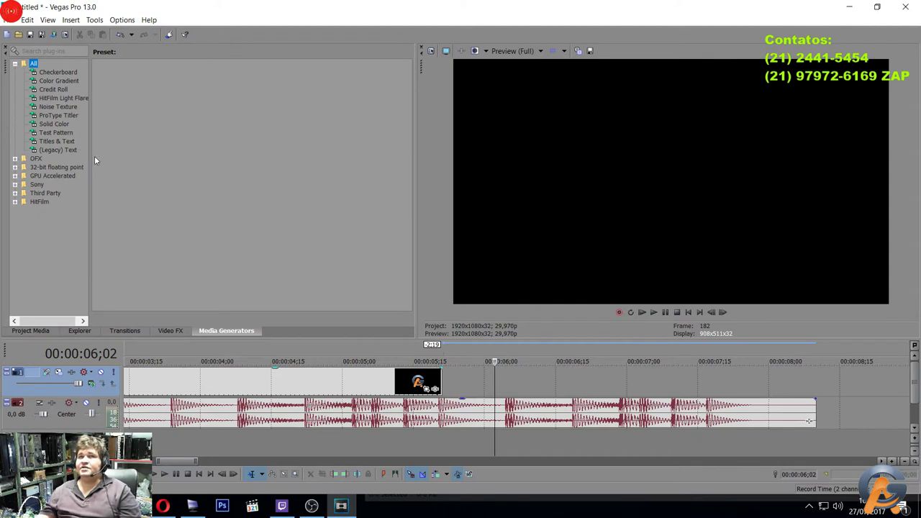
left_click_drag(90, 153, 190, 180)
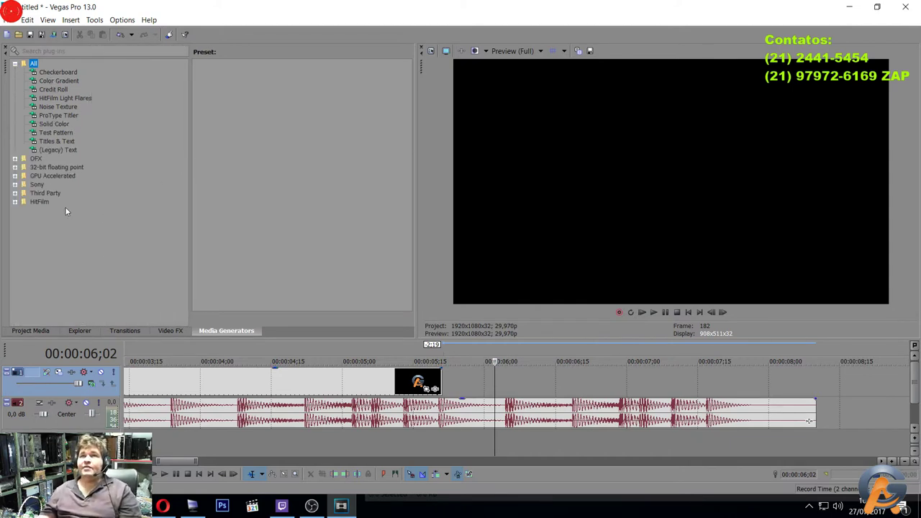
left_click(169, 331)
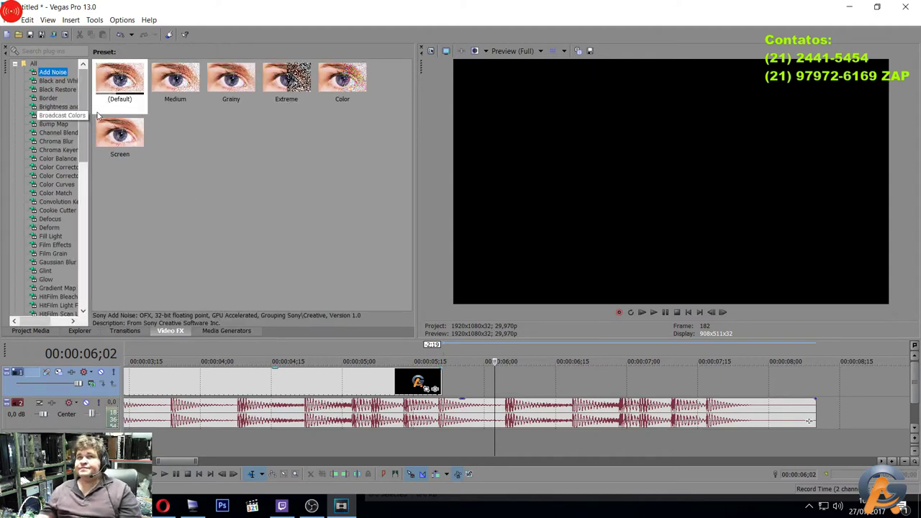
Browse the 3D Cascade, 3D Shuffle, Clock Wipe and Gradient Wipe transition presets.
left_click(125, 331)
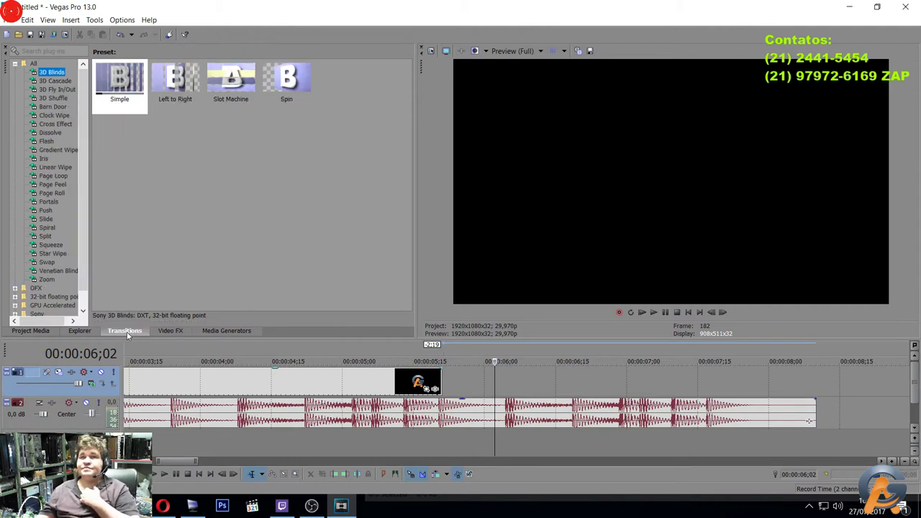
left_click(52, 81)
left_click(48, 98)
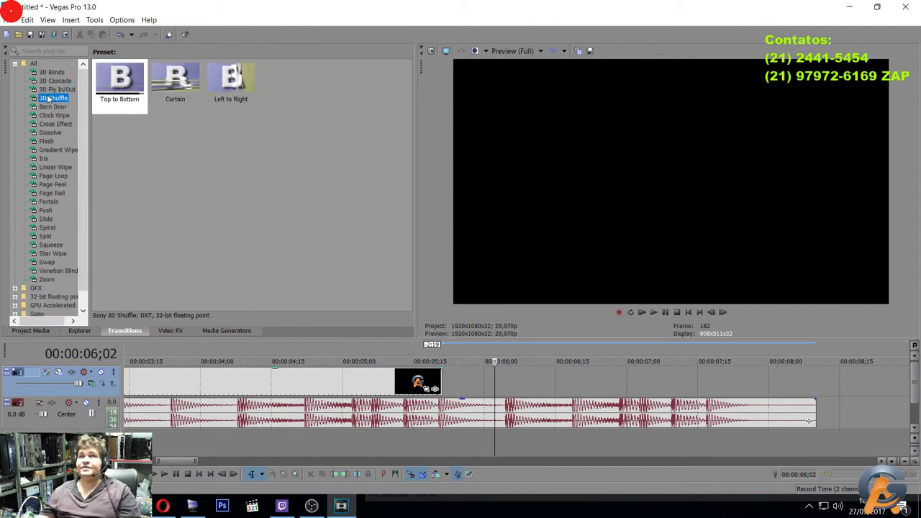
left_click(42, 115)
left_click(49, 147)
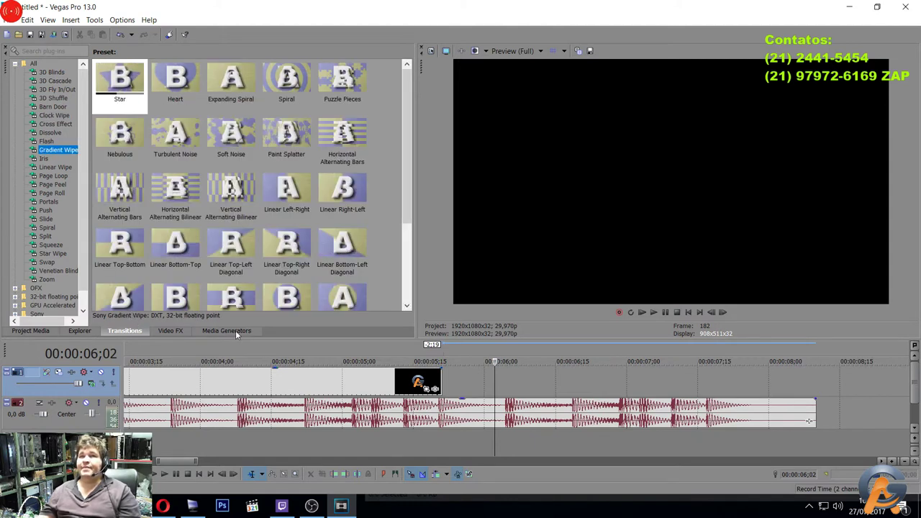
In Media Generators, look at Noise Texture and Test Pattern before showing Titles & Text presets.
left_click(235, 331)
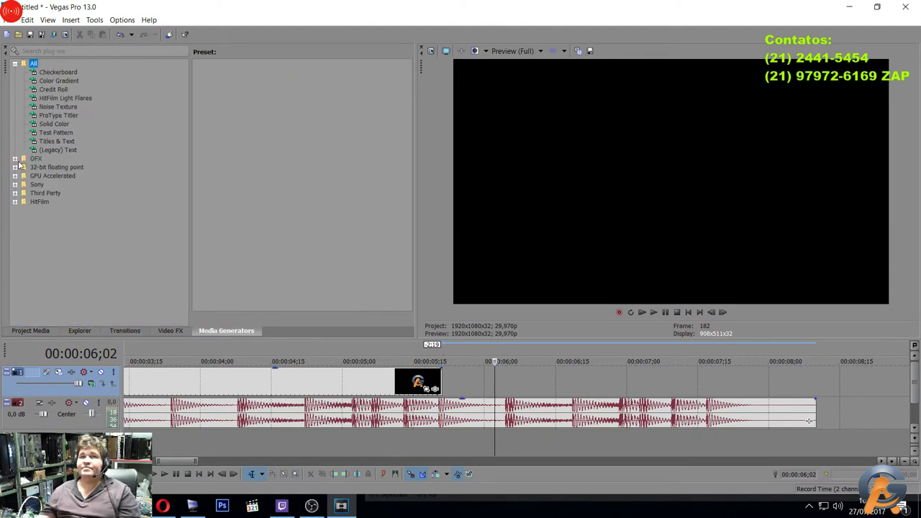
left_click(52, 106)
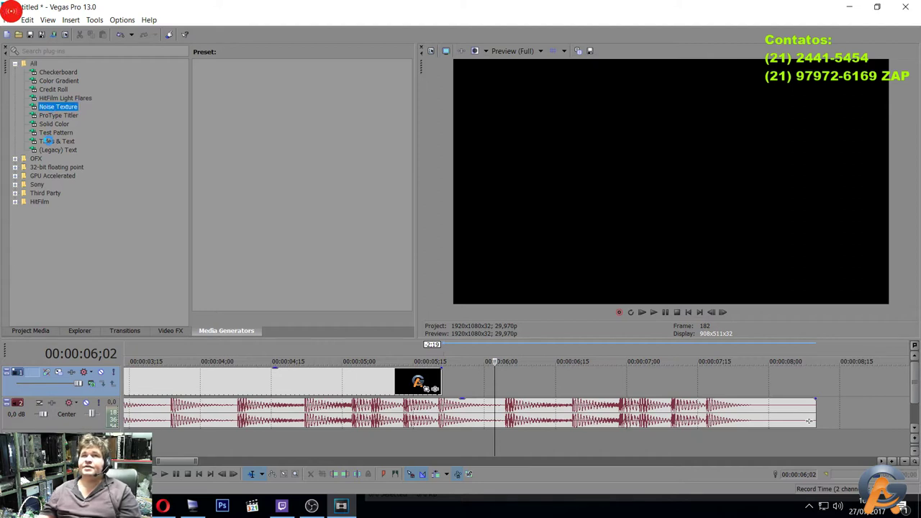
left_click(52, 133)
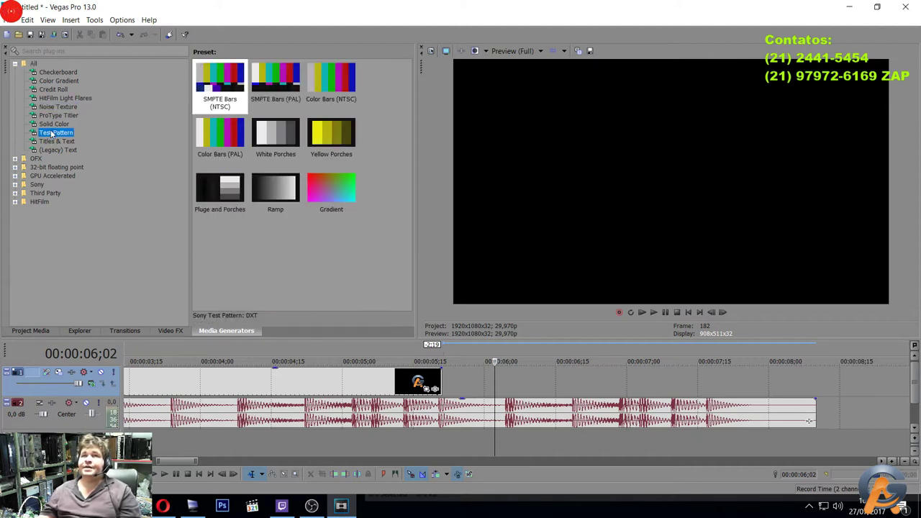
left_click(49, 142)
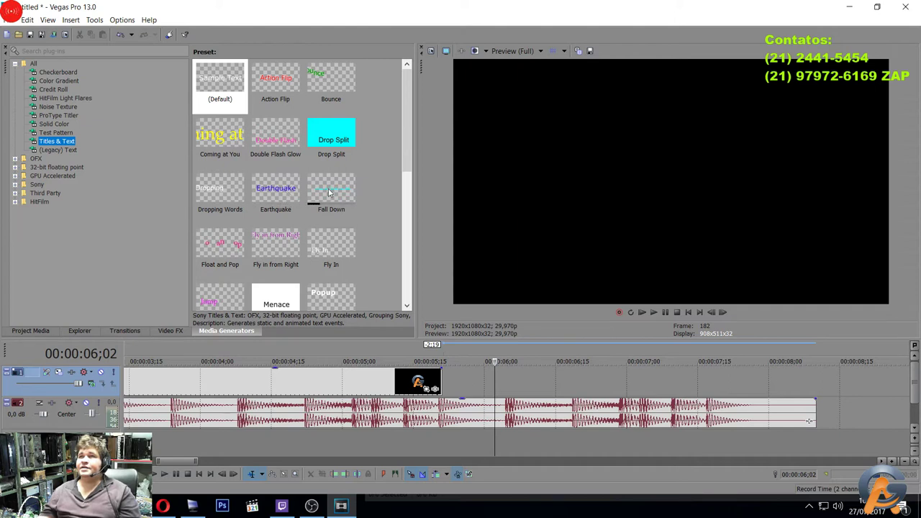
Place an Earthquake title after the logo and replace its text with 'AG Eletrônica Vintage' on separate lines.
left_click(290, 188)
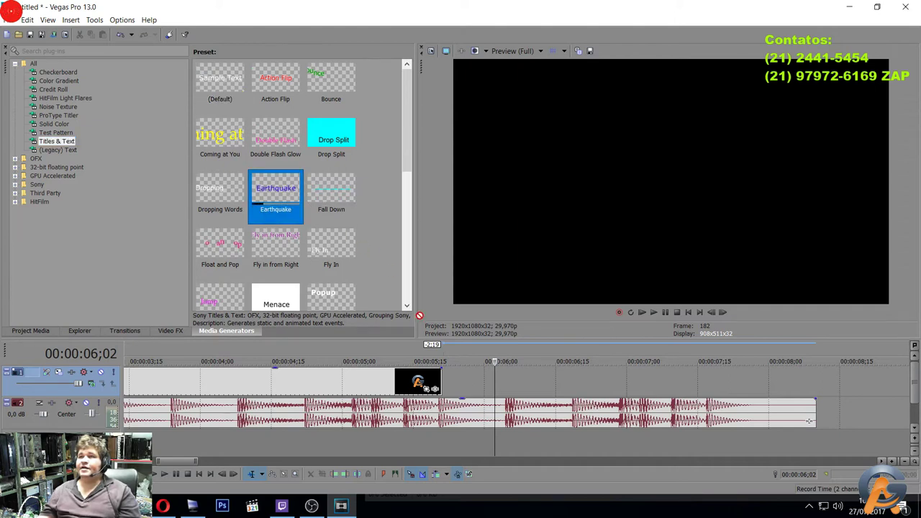
left_click_drag(419, 316, 440, 398)
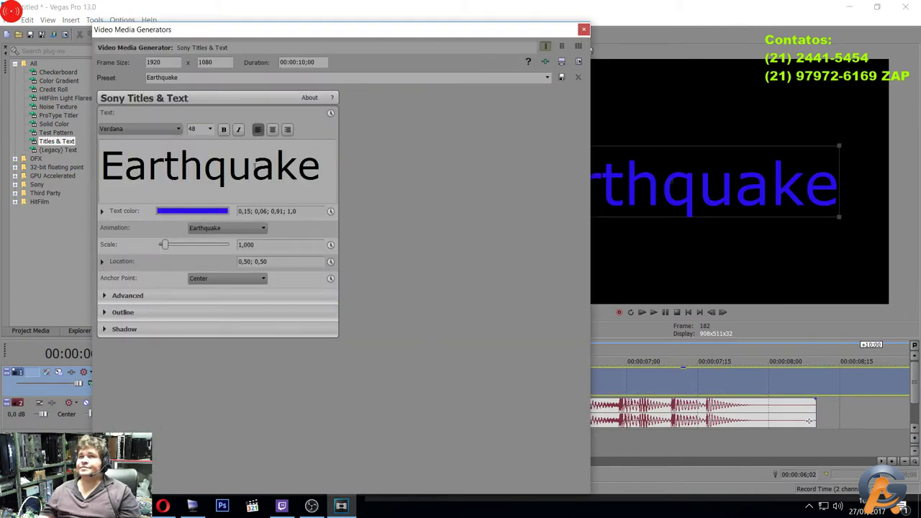
left_click_drag(323, 170, 2, 137)
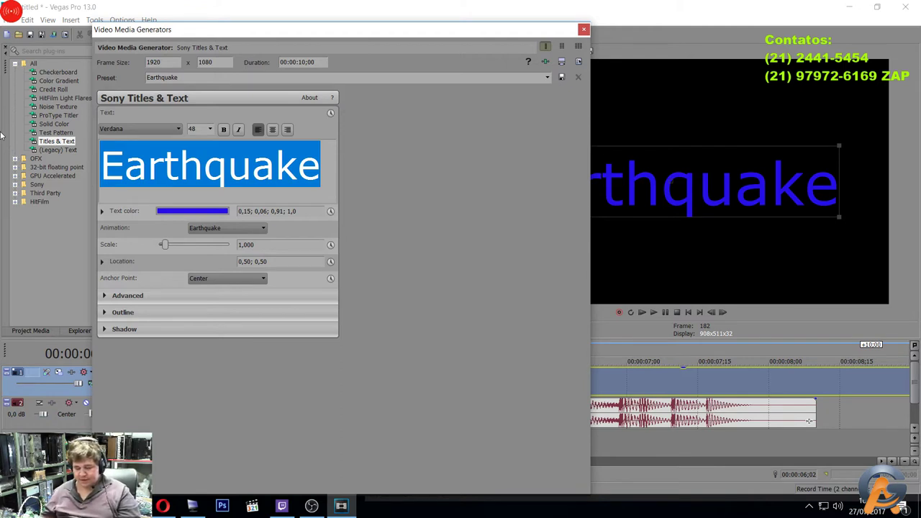
type("AG E")
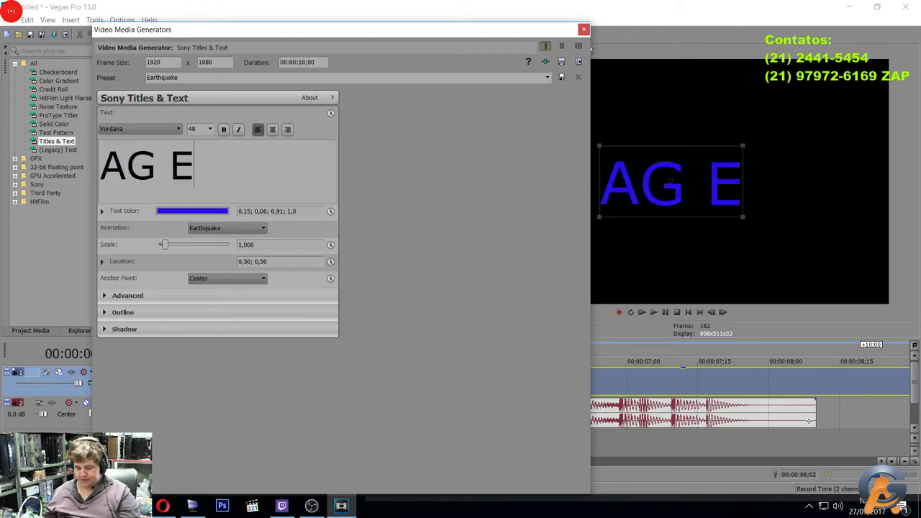
type("letr")
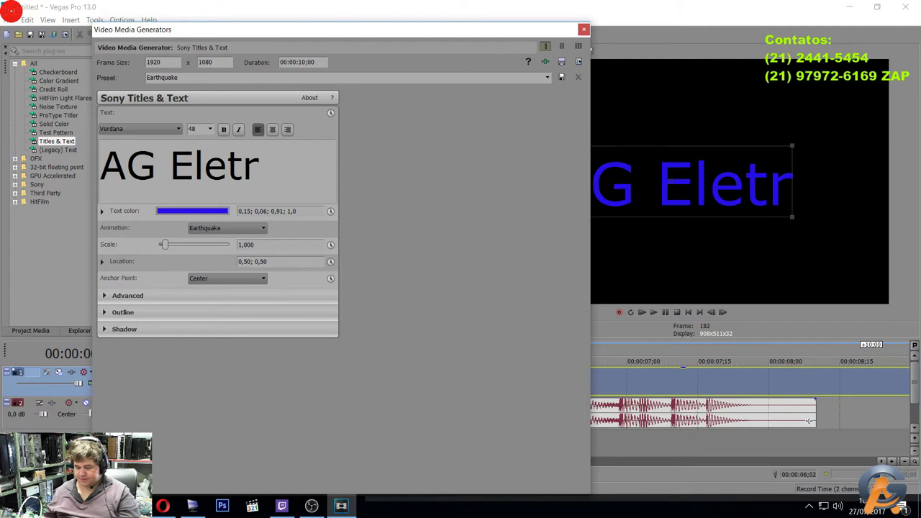
type("ônica")
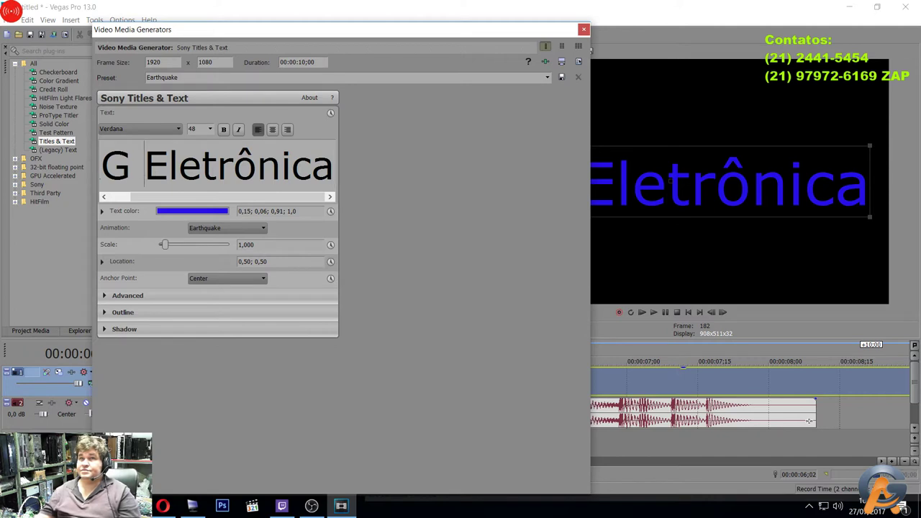
key("Return")
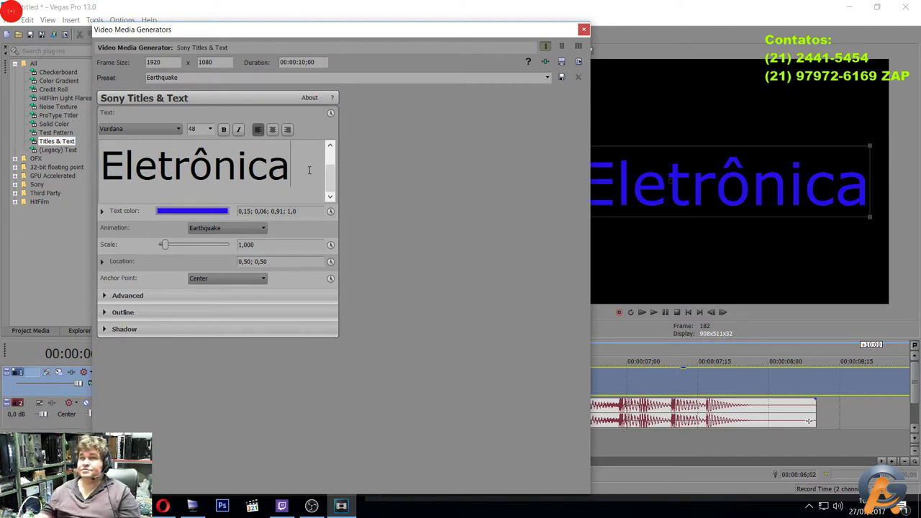
key("Return")
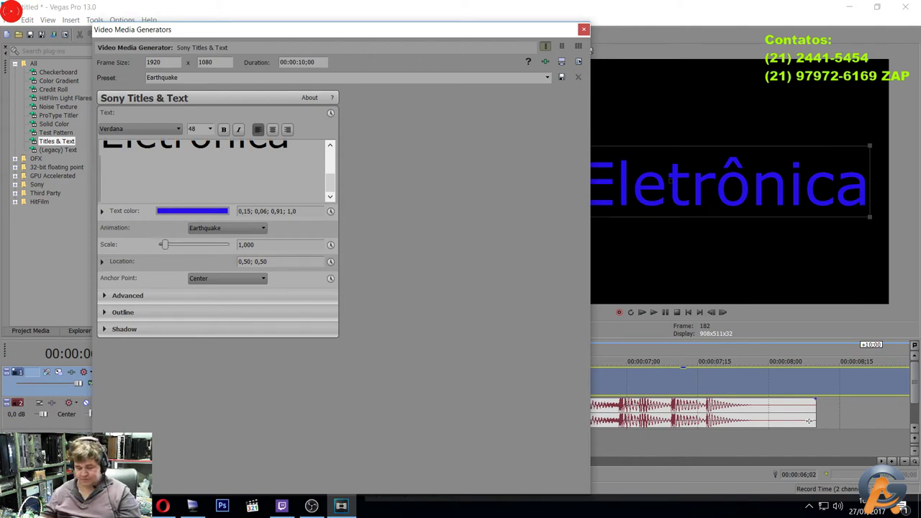
type("Vintage")
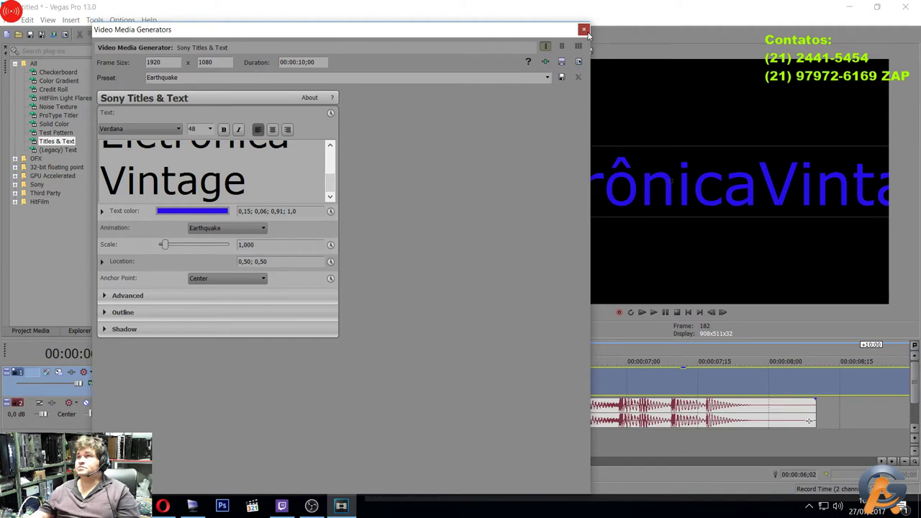
Close the Earthquake title's text settings and select the title event's time span.
left_click(584, 30)
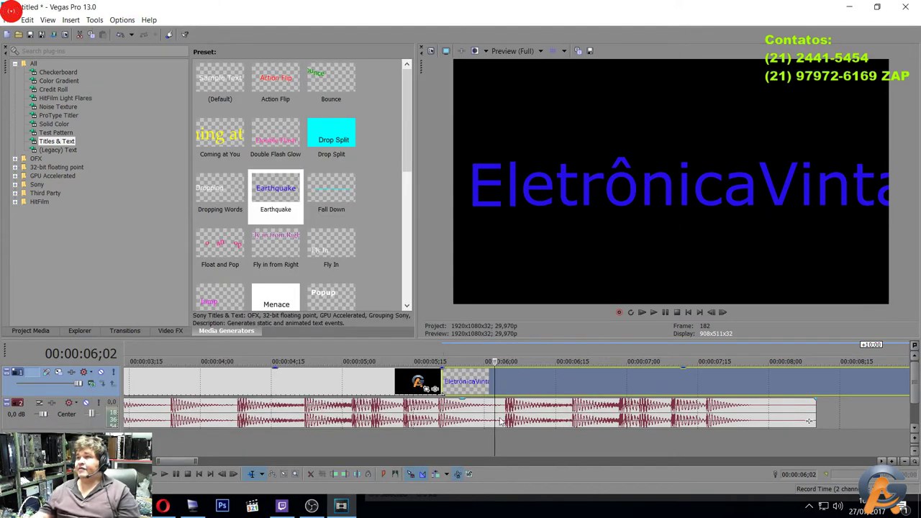
double_click(519, 380)
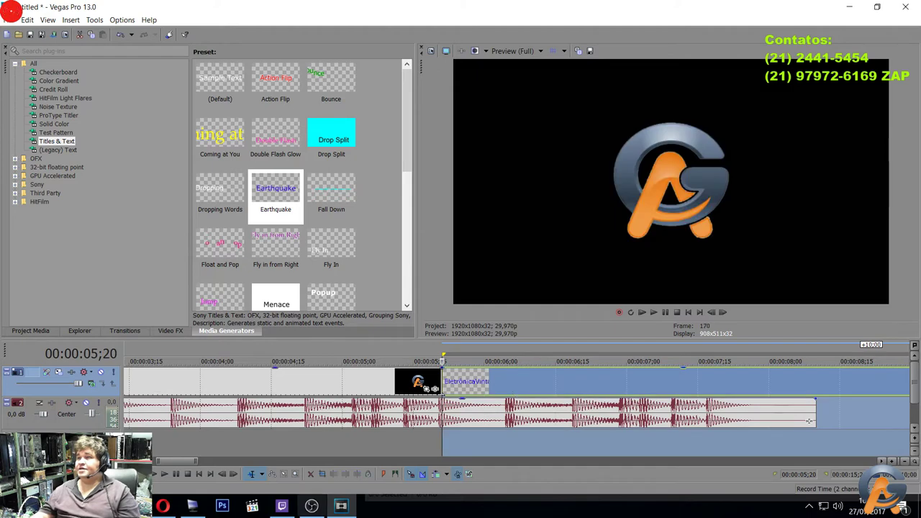
left_click(882, 461)
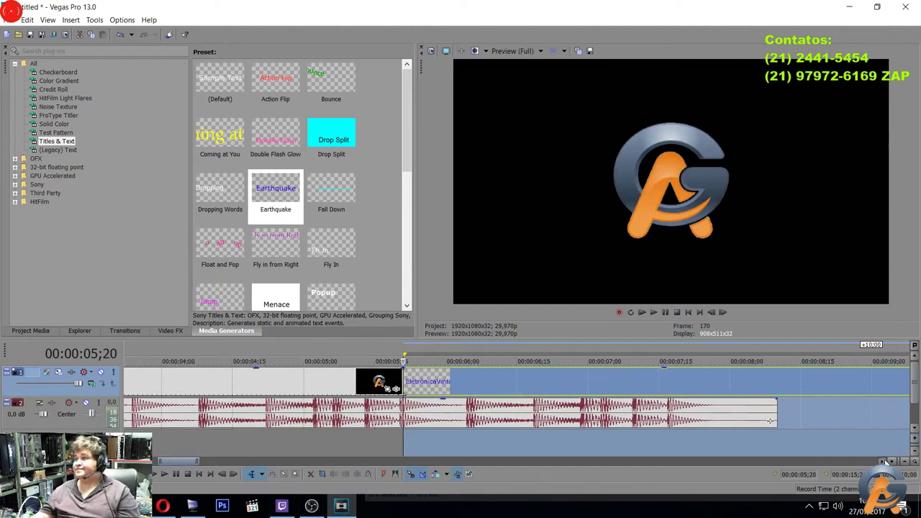
left_click(882, 462)
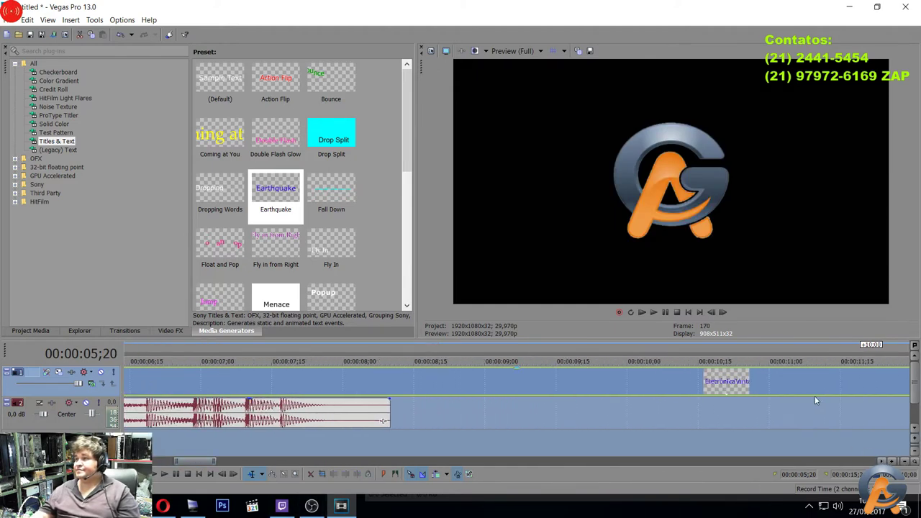
scroll(801, 401, "down", 8)
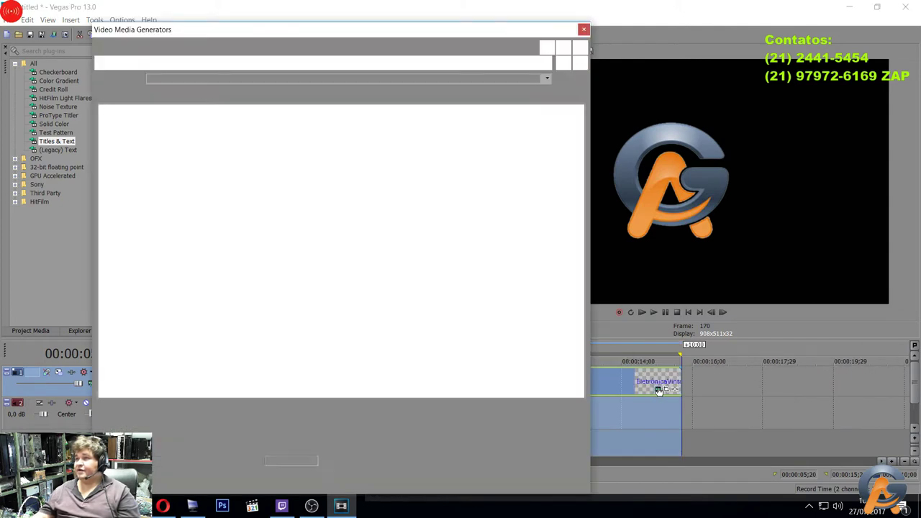
Erase all of the Earthquake title's text, then delete its event from the video track.
left_click(657, 388)
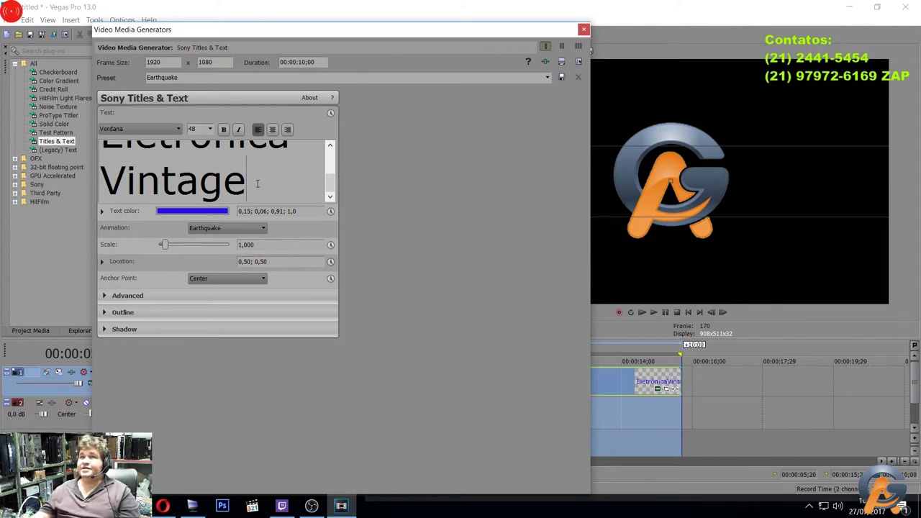
key("ctrl+a")
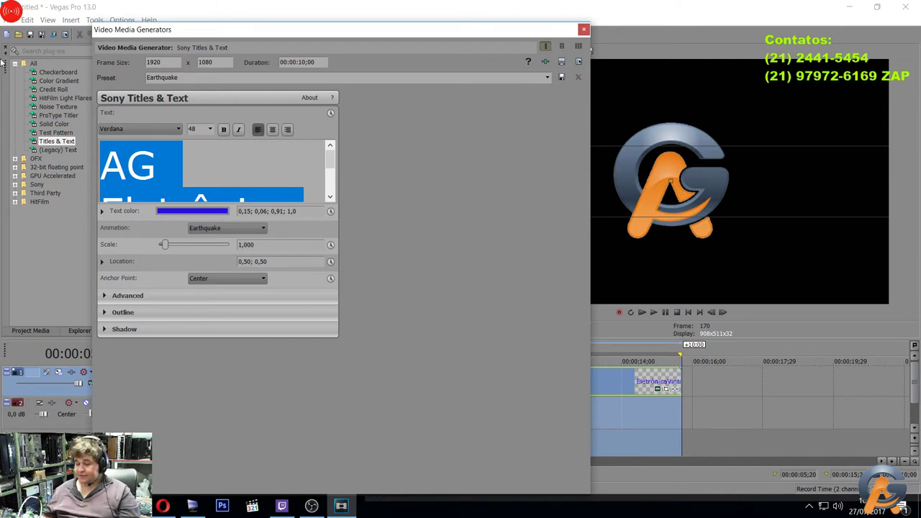
key("Delete")
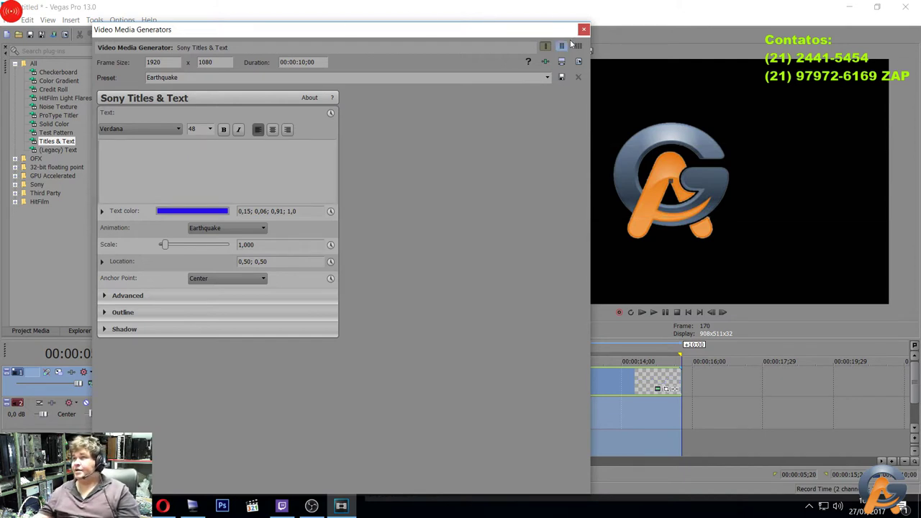
left_click(583, 29)
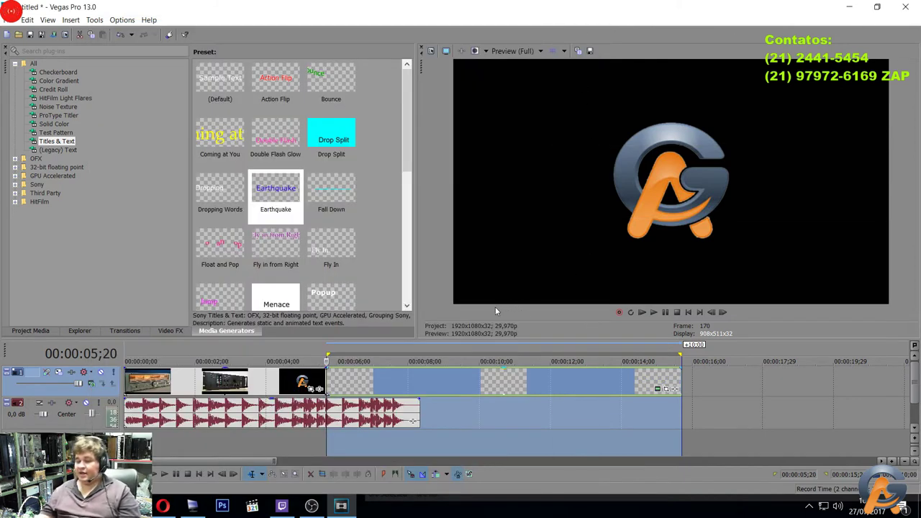
key("Delete")
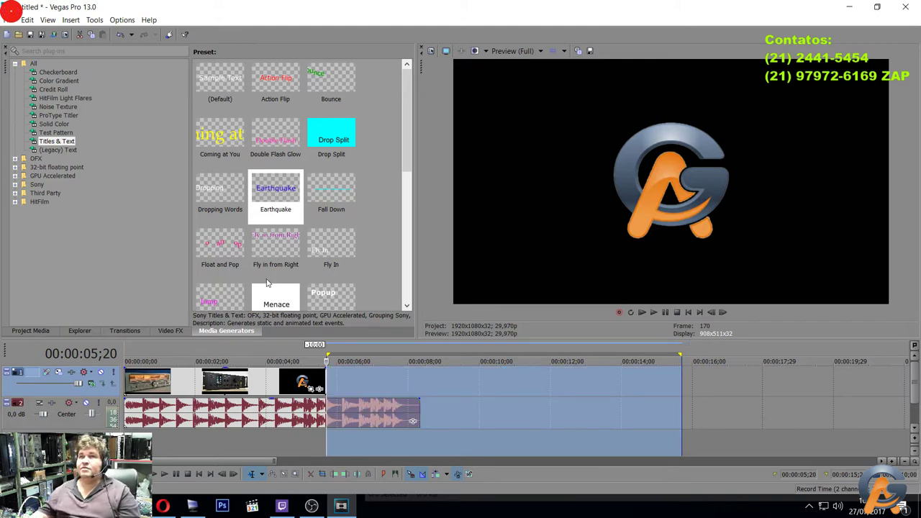
Preview the Slide Right, Slide Down, Scroll, Rolling Glow, Popup, Jump and Fly In presets.
scroll(333, 159, "down", 5)
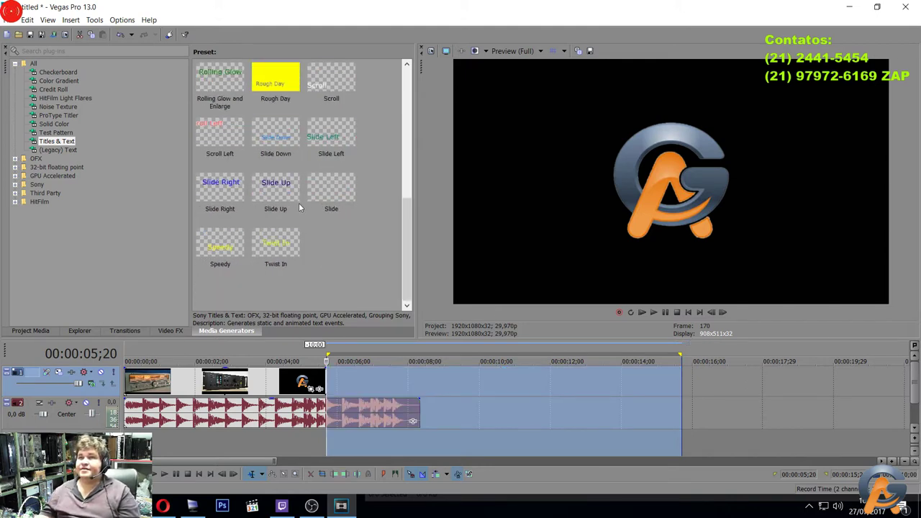
left_click(225, 184)
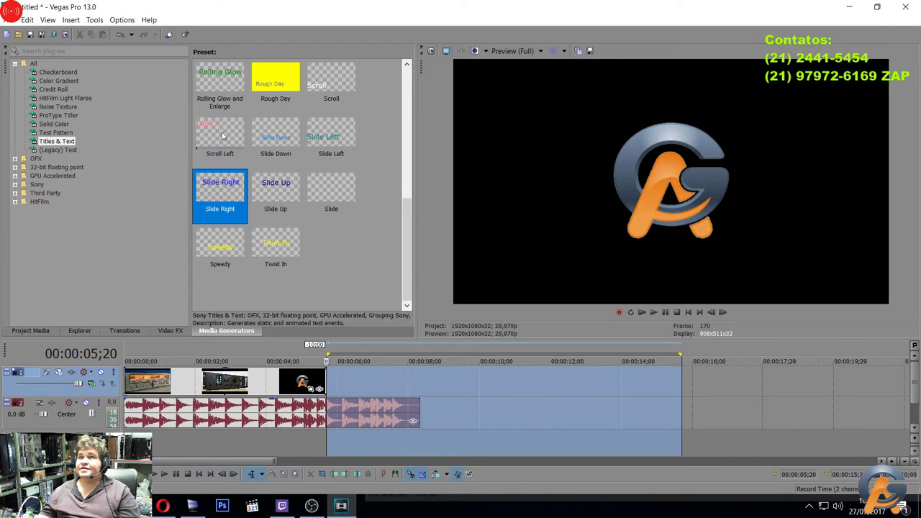
left_click(279, 128)
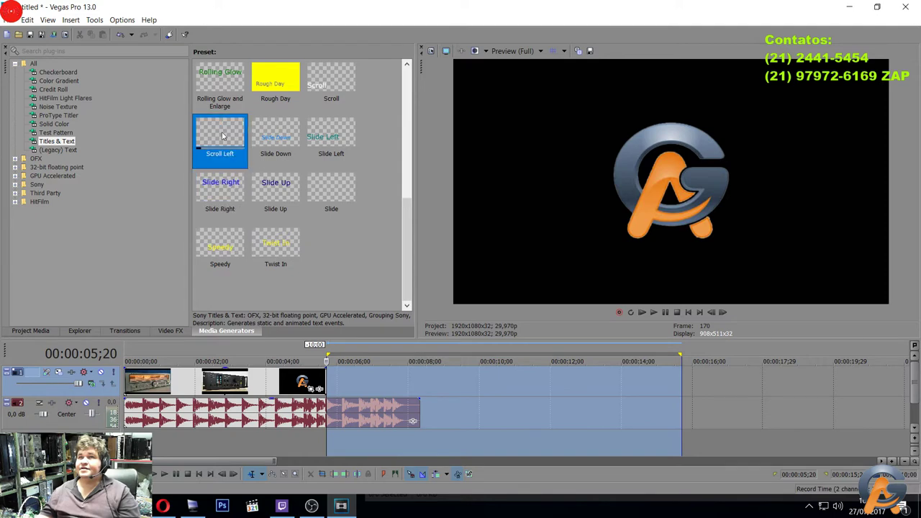
left_click(330, 80)
left_click(213, 81)
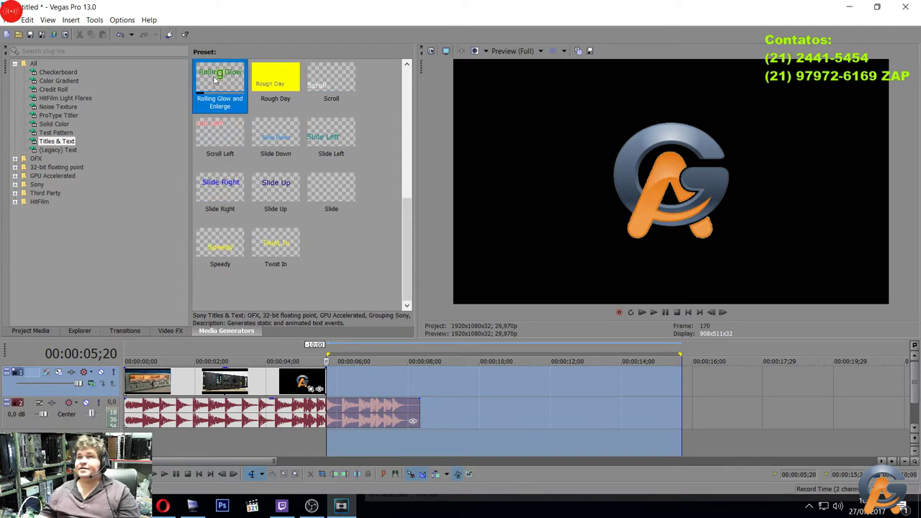
scroll(213, 84, "up", 5)
scroll(273, 166, "down", 1)
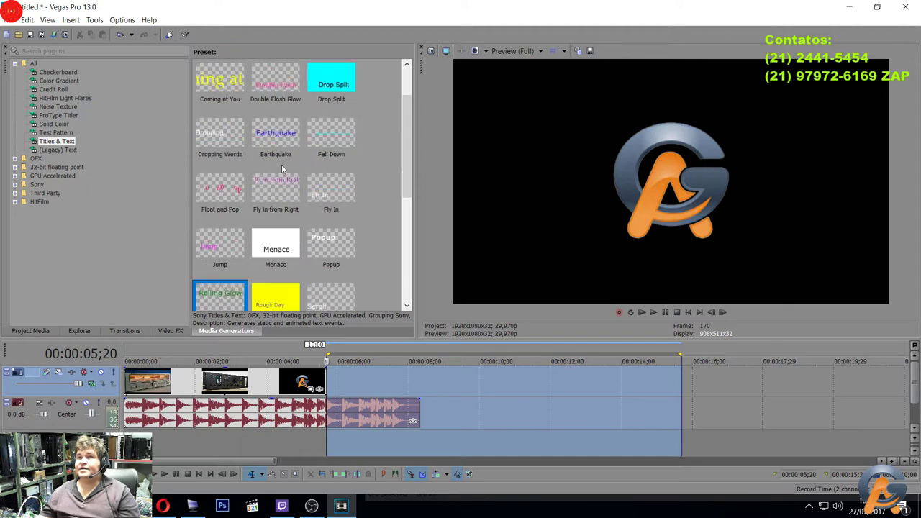
left_click(327, 240)
left_click(241, 251)
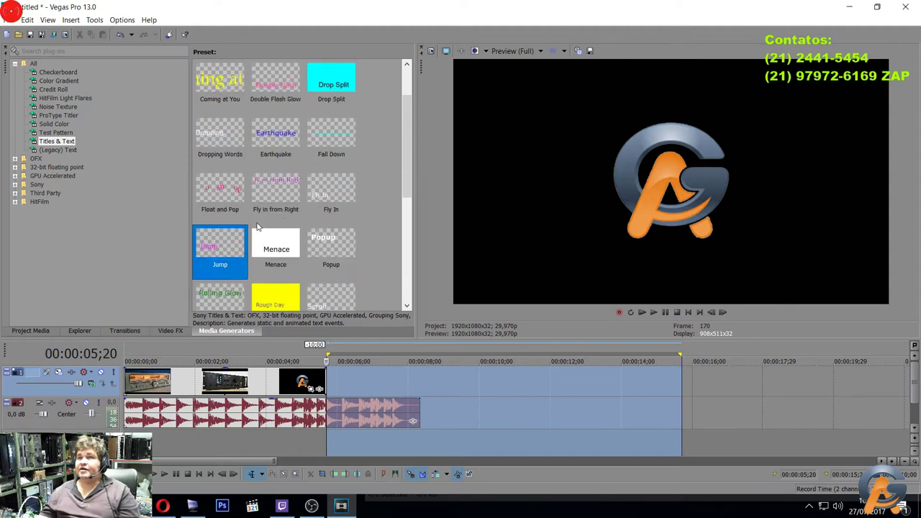
left_click(320, 190)
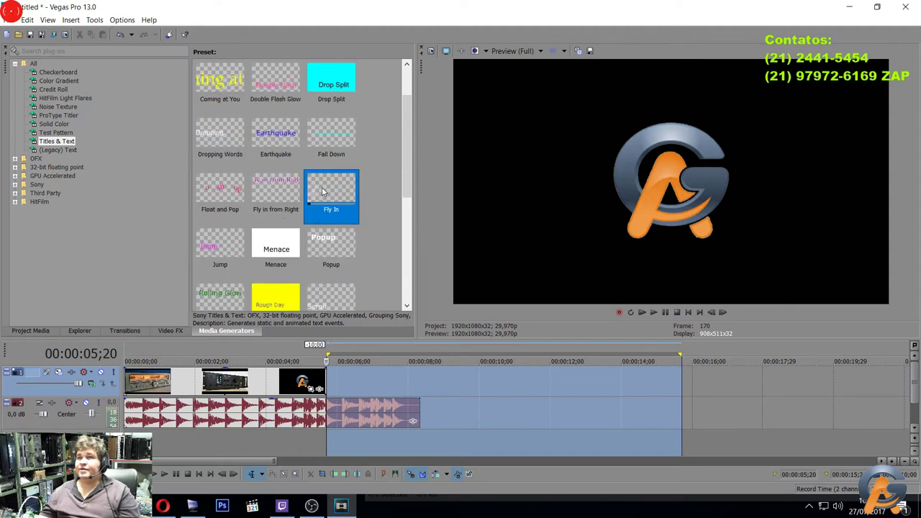
Compare Fall Down, Earthquake, Dropping Words, Double Flash Glow and Coming at You, then pick Action Flip.
left_click(265, 181)
left_click(210, 196)
left_click(333, 132)
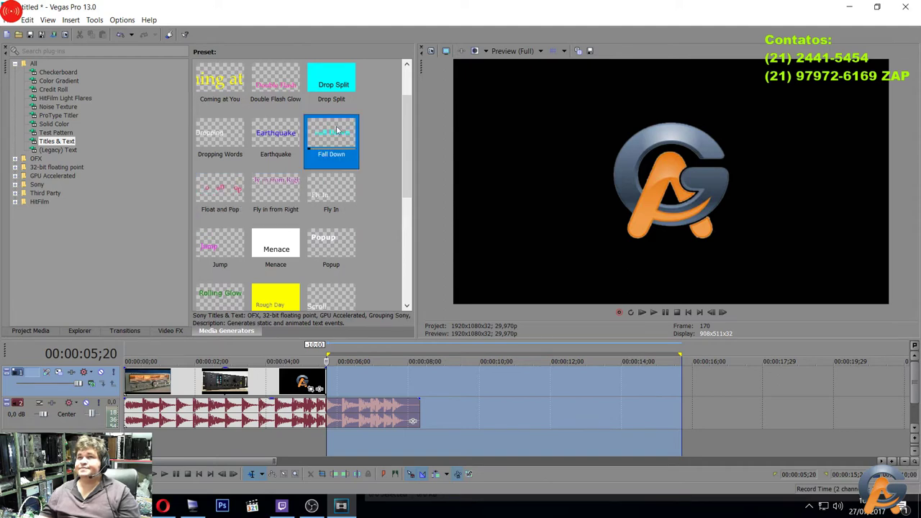
left_click(277, 142)
left_click(225, 141)
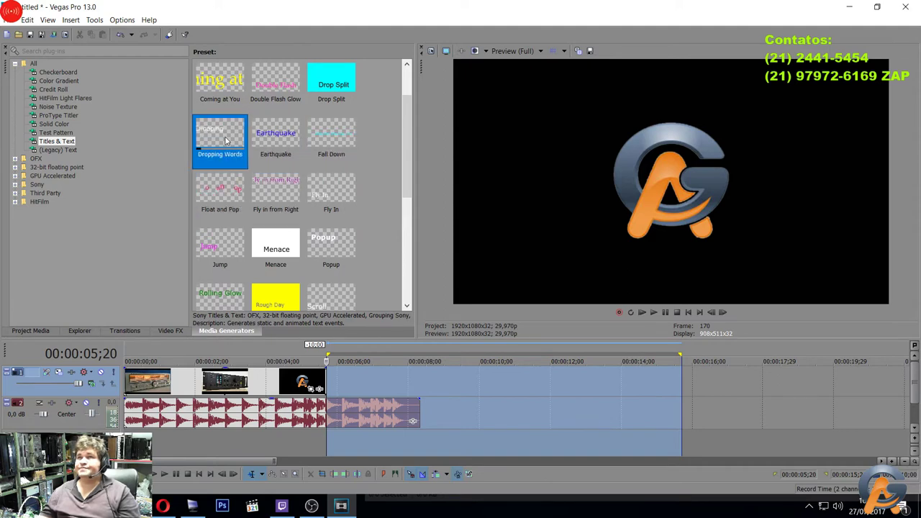
scroll(225, 141, "up", 1)
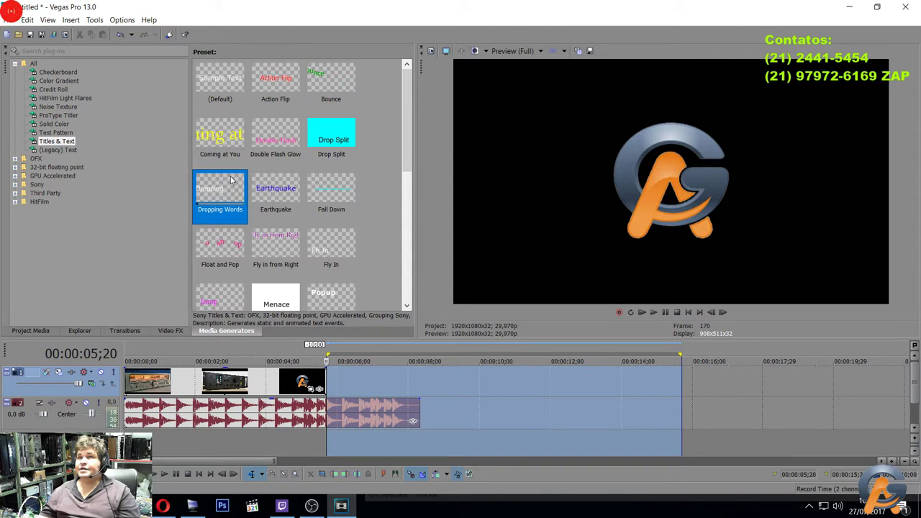
left_click(289, 128)
left_click(233, 133)
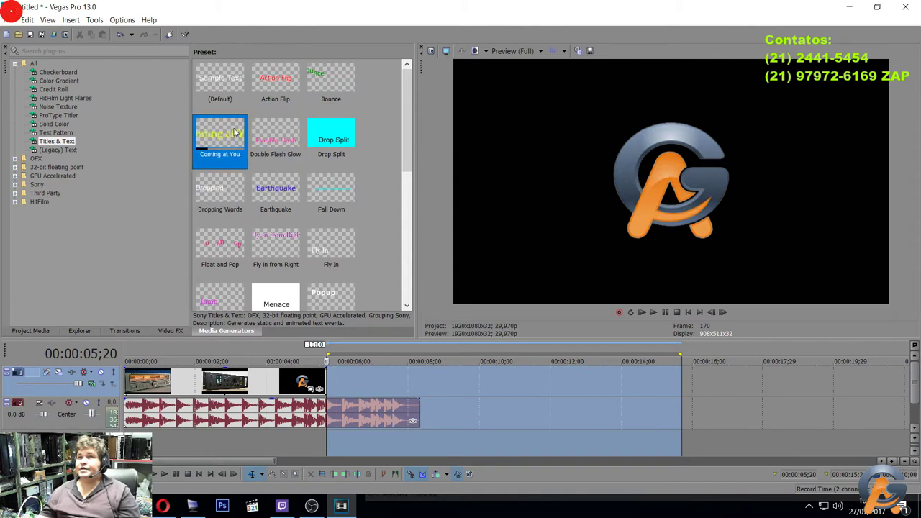
left_click(273, 75)
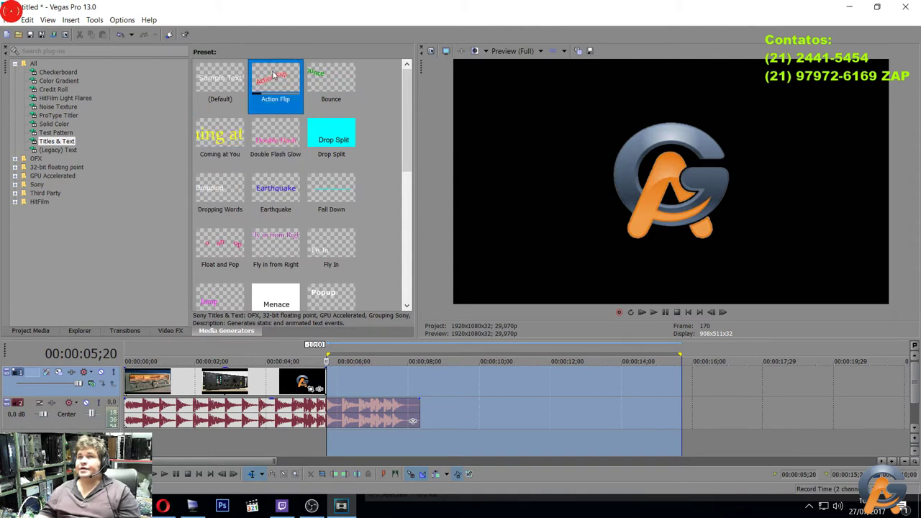
Add an Action Flip title after the logo reading 'AG' at font size 16.
left_click_drag(274, 75, 336, 376)
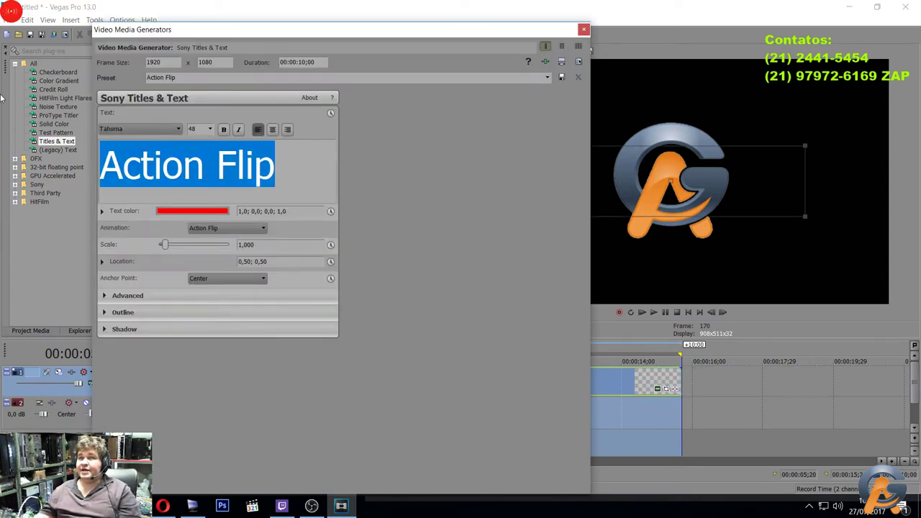
type("AG")
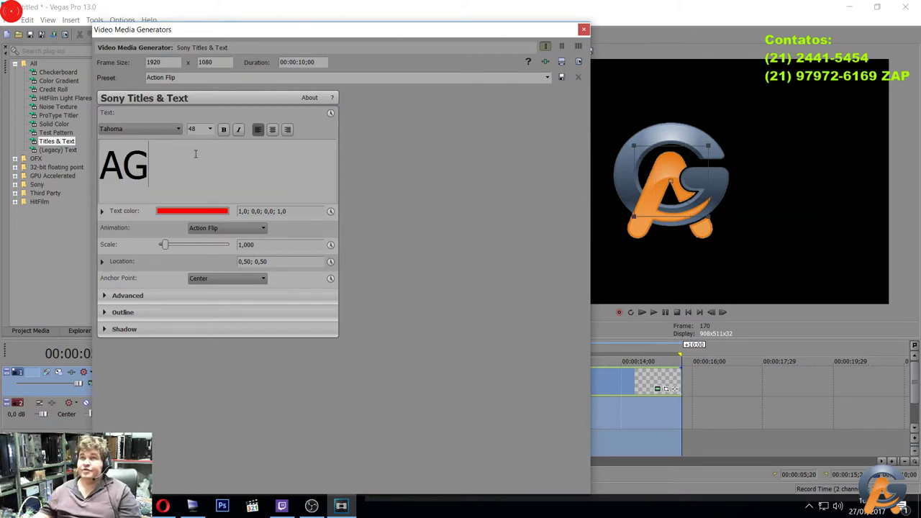
left_click(210, 130)
left_click(210, 130)
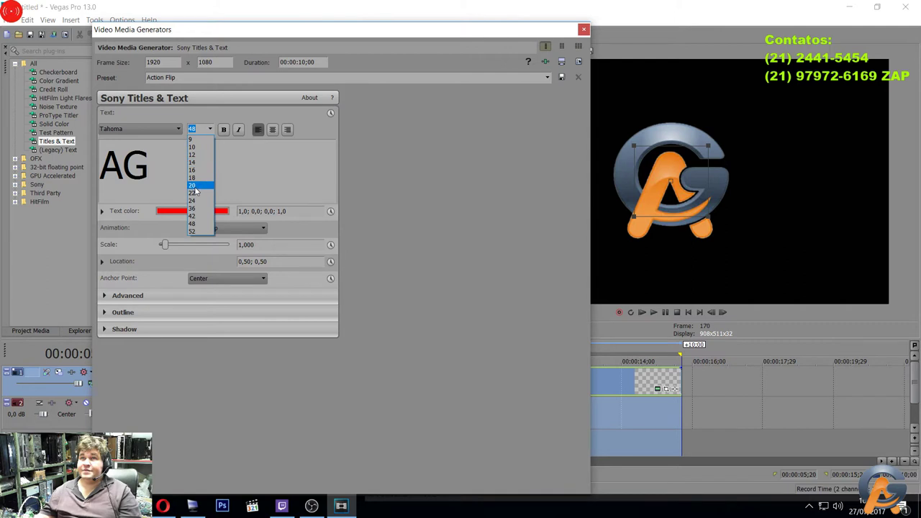
left_click(151, 166)
left_click_drag(150, 166, 23, 147)
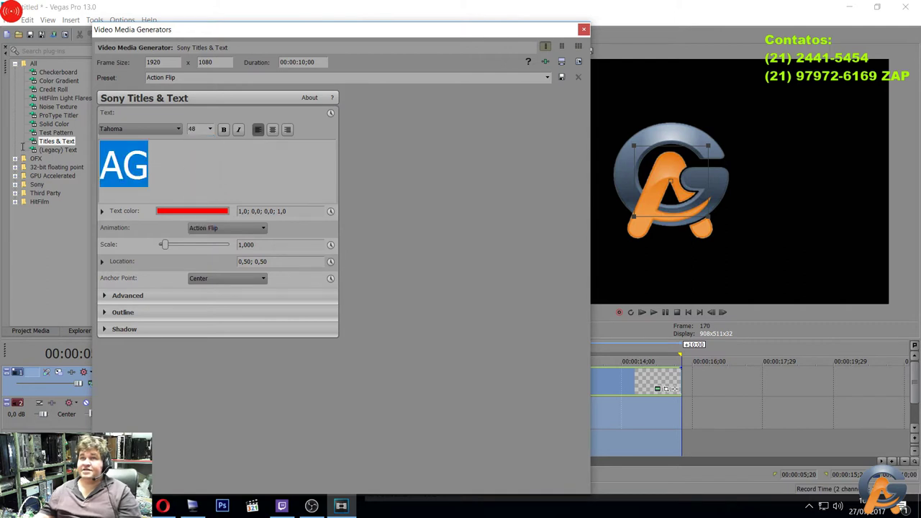
left_click(212, 129)
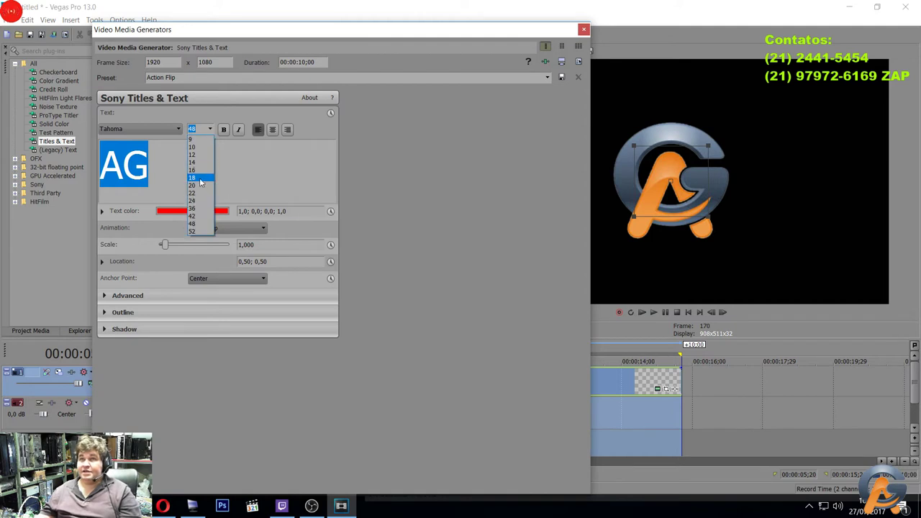
left_click(201, 169)
left_click(122, 147)
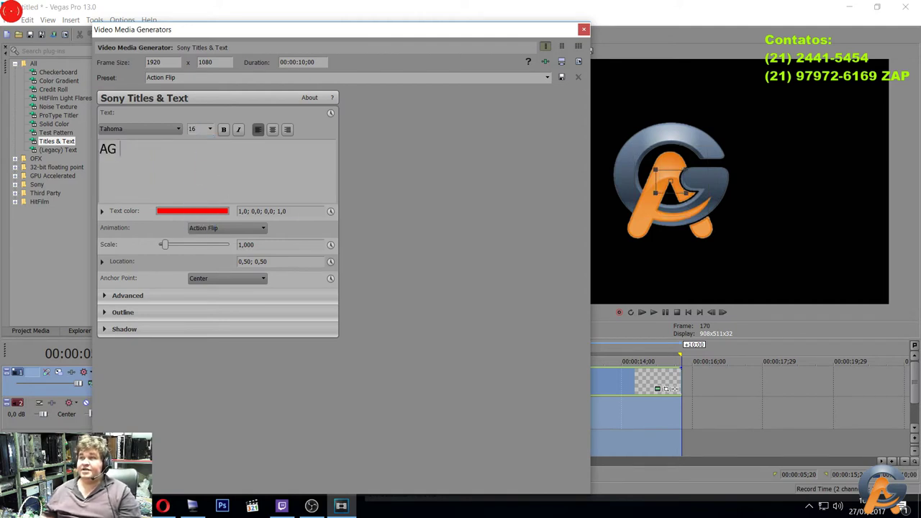
type("E")
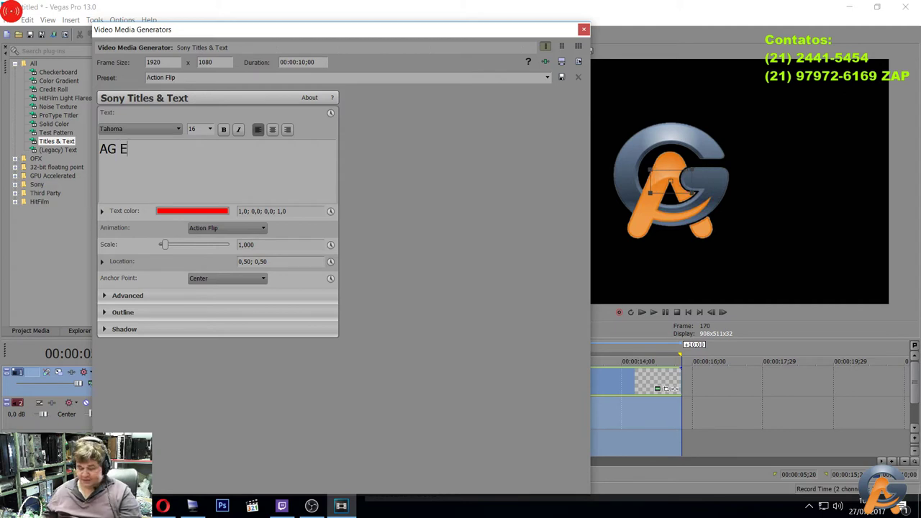
type("letro")
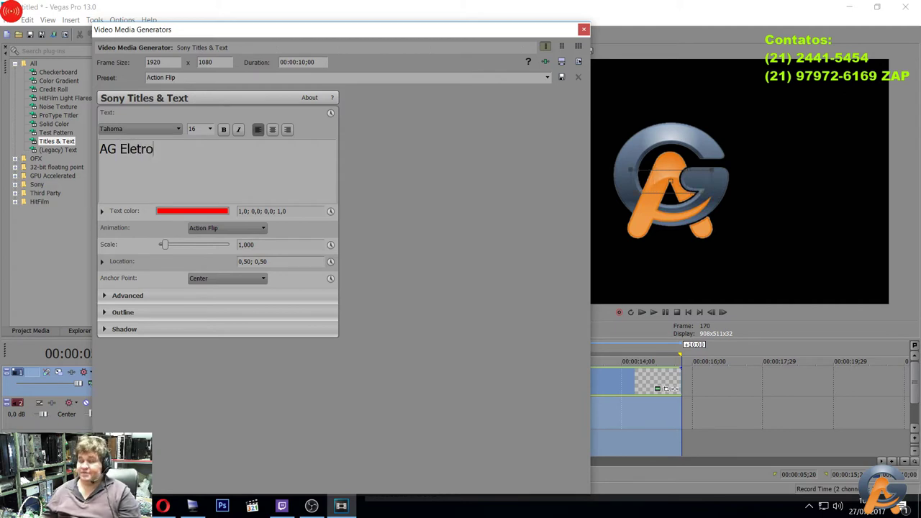
type("n")
key("BackSpace")
key("BackSpace")
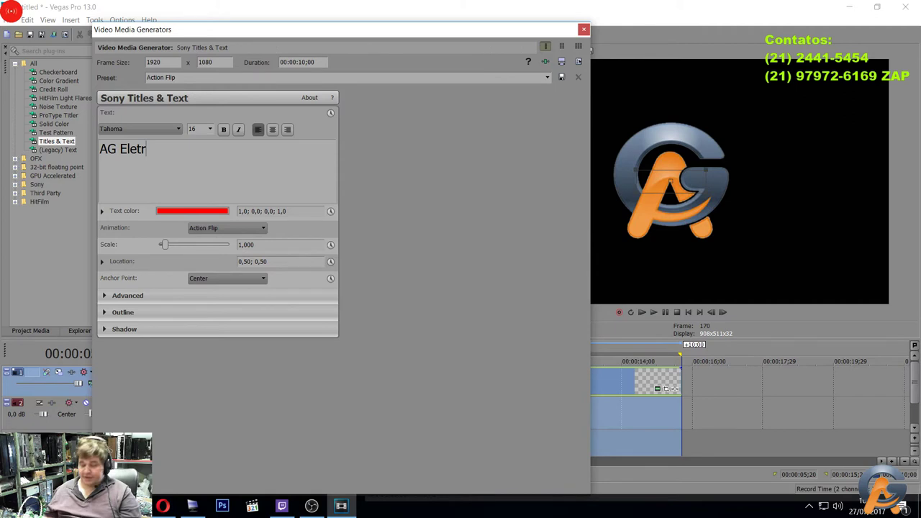
type("ônica Vint")
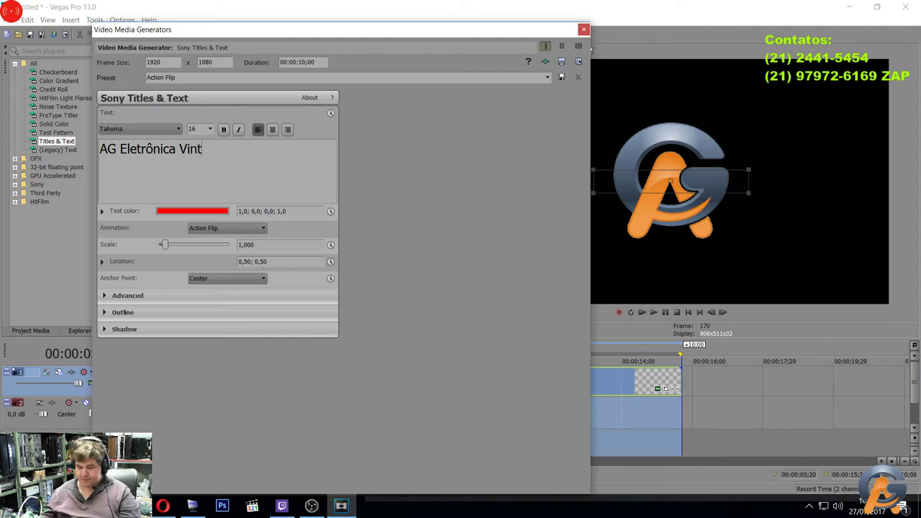
type("age")
key("Return")
key("Return")
key("Return")
key("Return")
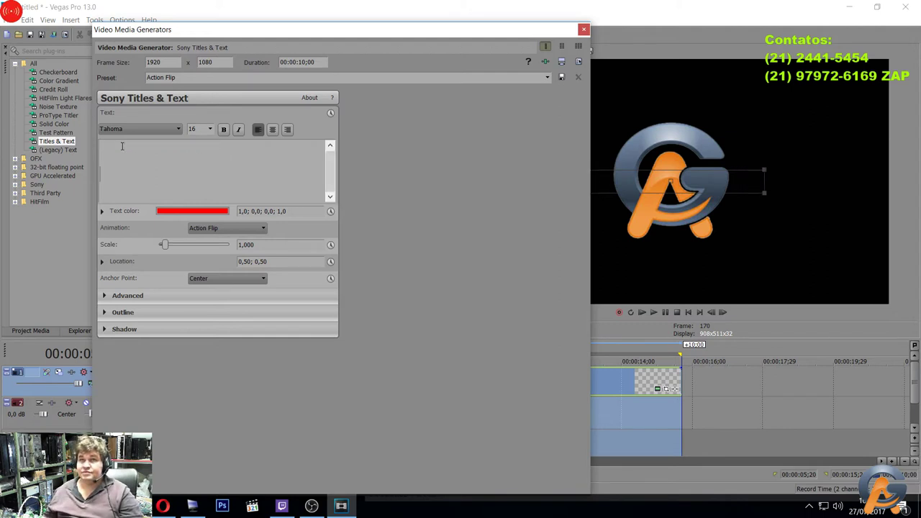
key("BackSpace")
key("BackSpace")
key("BackSpace")
type("Do ")
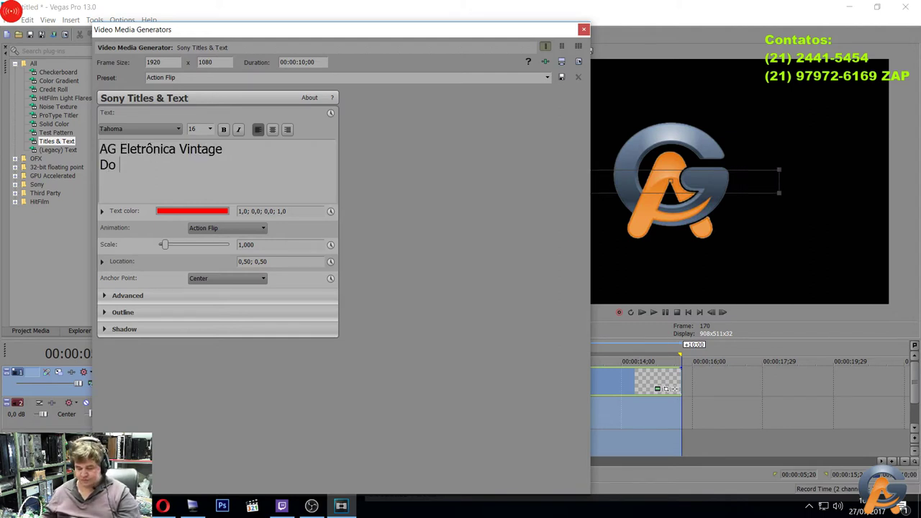
type("som vintage ao P")
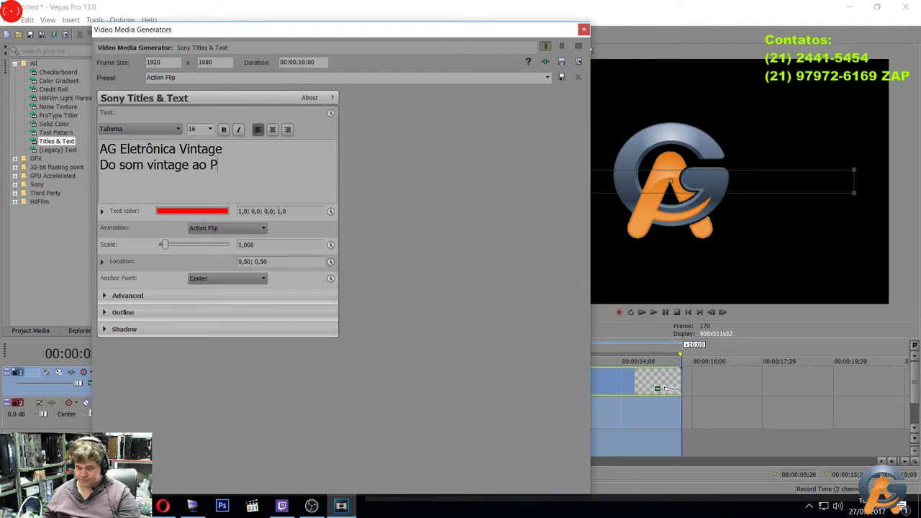
type("rofissi")
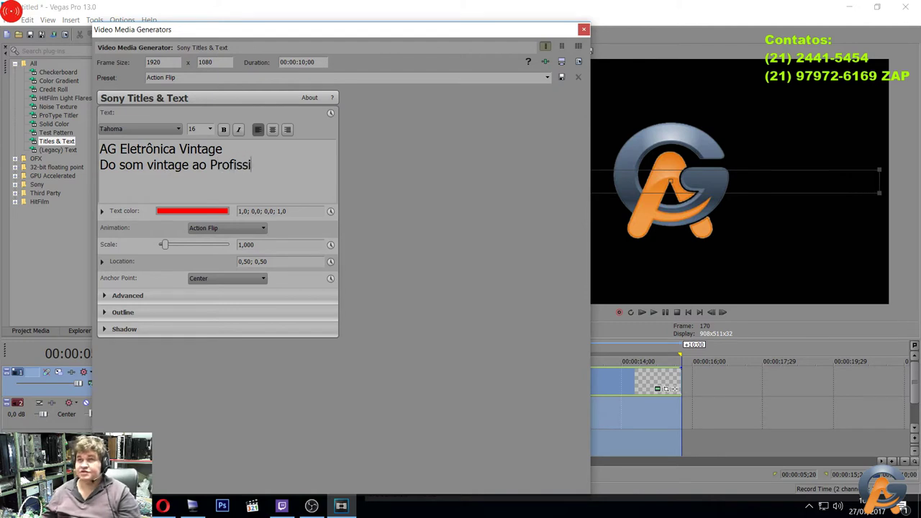
type("onal")
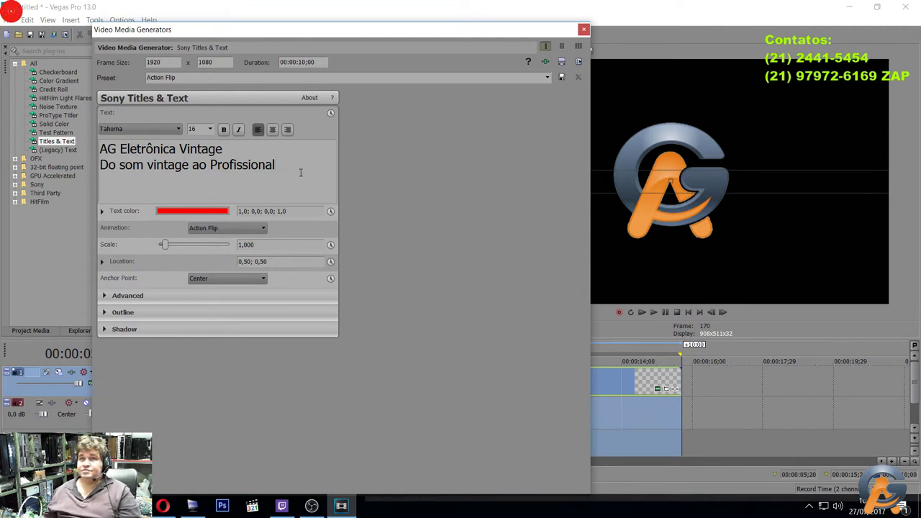
key("Return")
key("Return")
key("Return")
key("BackSpace")
key("BackSpace")
key("BackSpace")
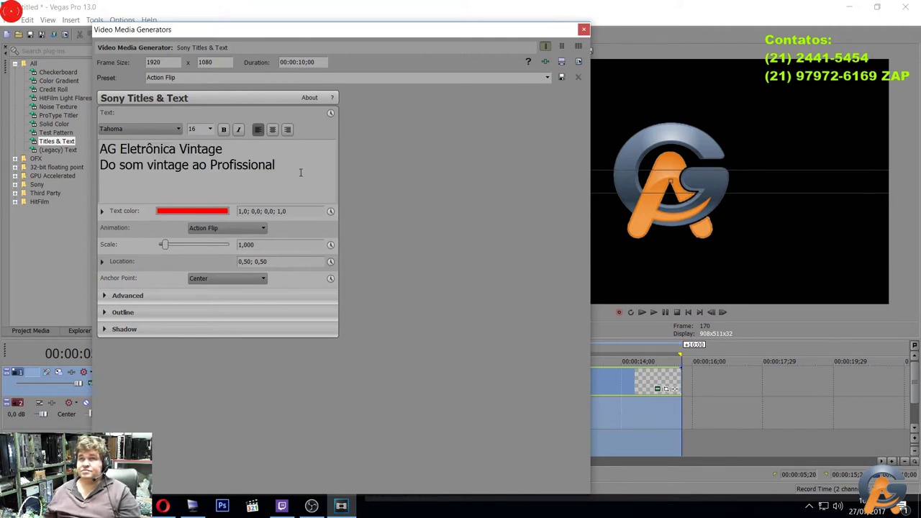
key("Return")
key("Return")
key("Return")
key("BackSpace")
key("BackSpace")
type("ww")
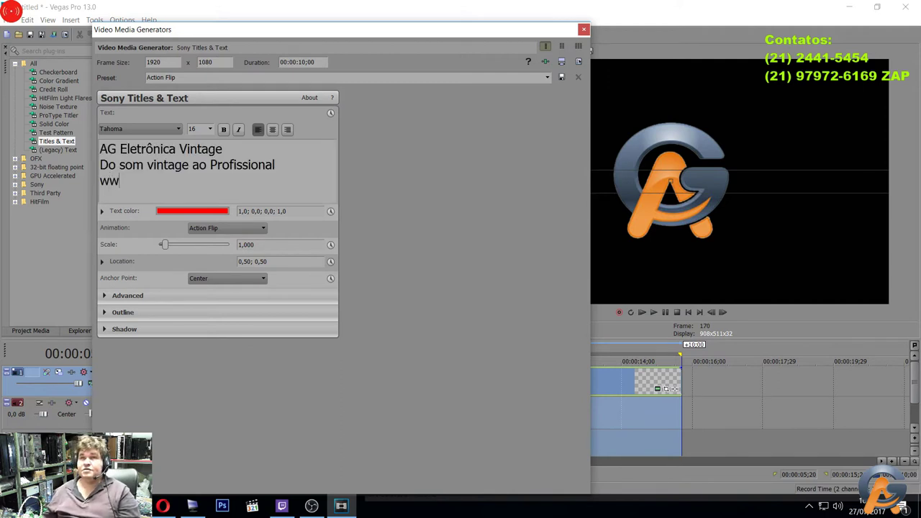
type("w.a")
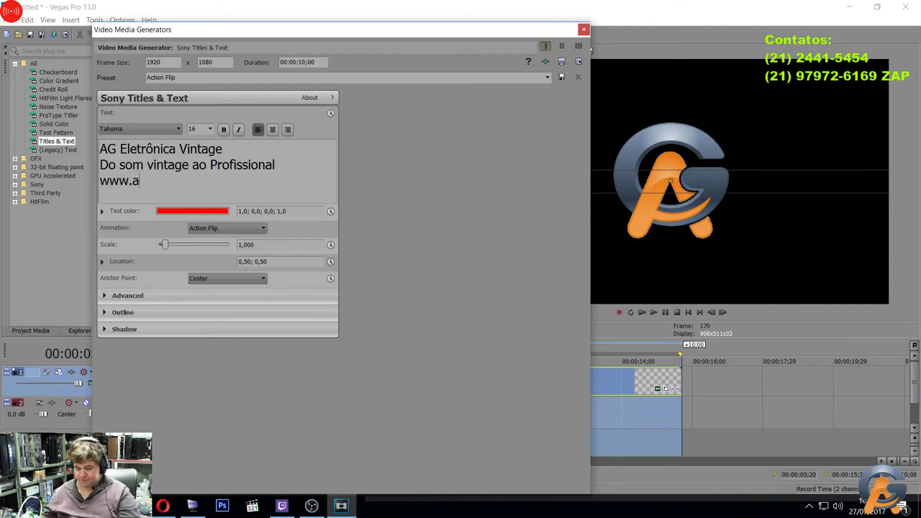
type("geletro")
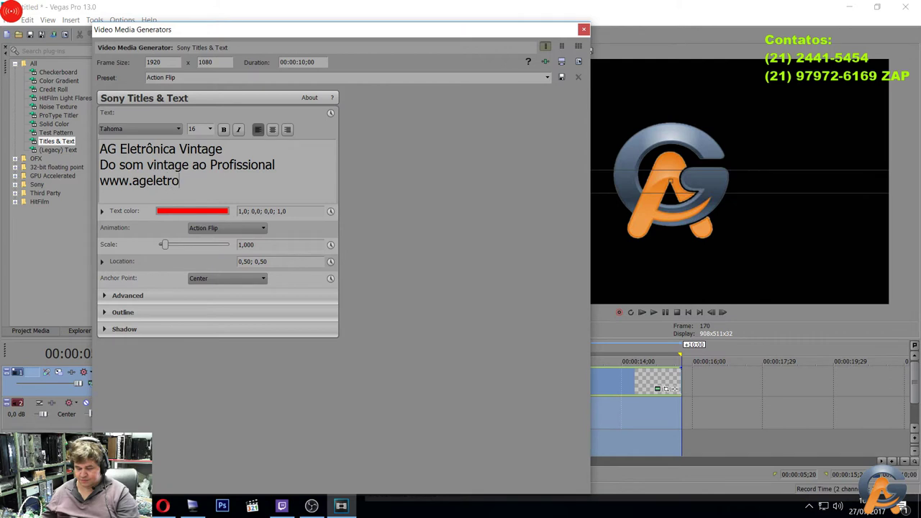
type("nicavintage")
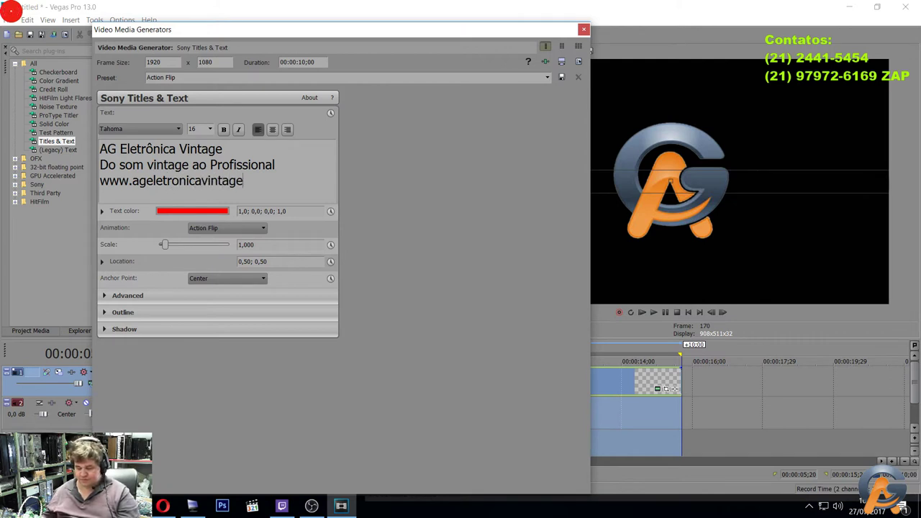
type(".com.br")
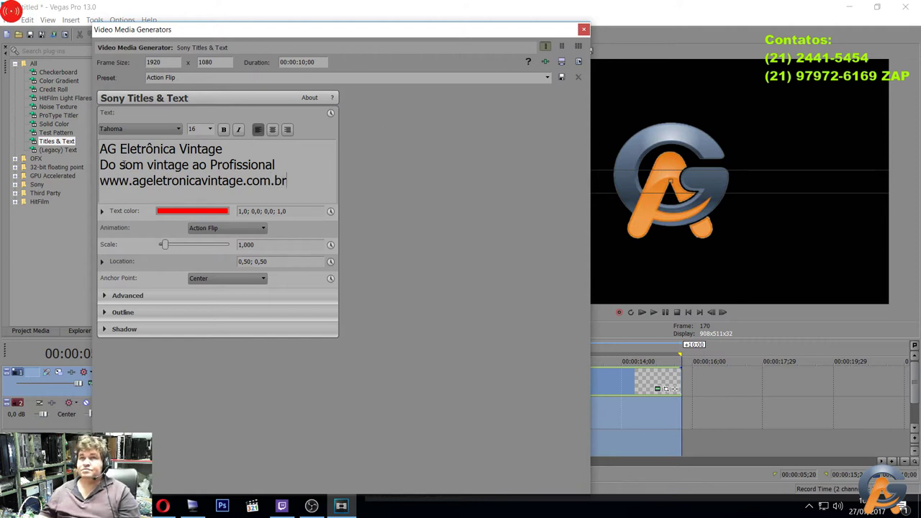
Capitalize 'Som' and 'Vintage' in the slogan line.
left_click(126, 163)
key("BackSpace")
type("S")
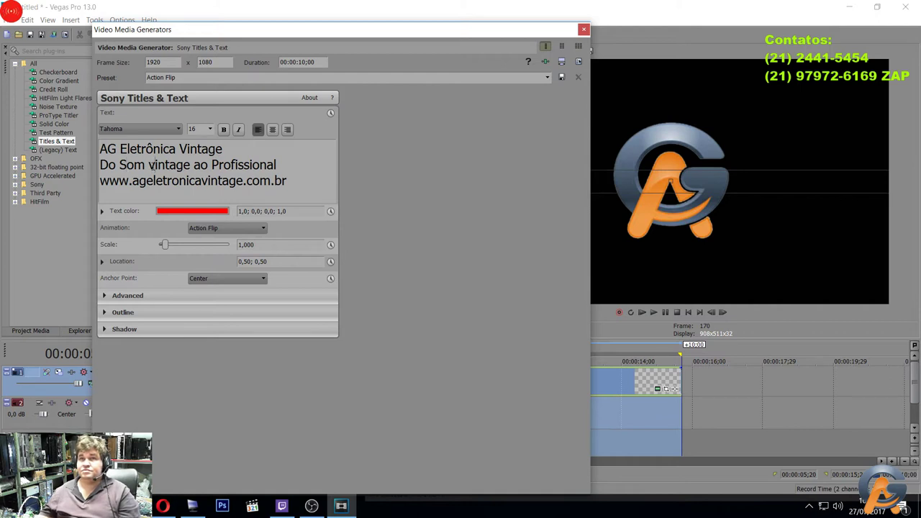
left_click(155, 165)
key("BackSpace")
type("V")
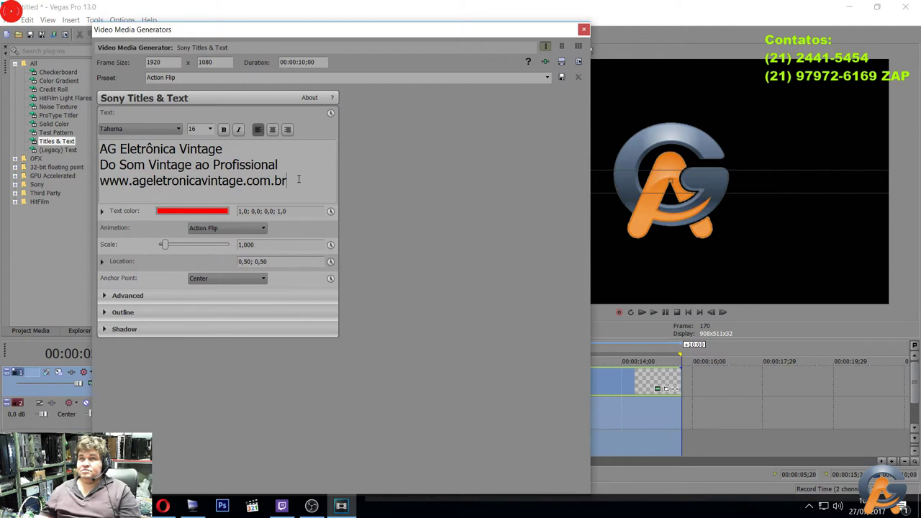
Add a line with the two contact phone numbers and paste the company lines above them.
key("Return")
key("Return")
key("Return")
key("Return")
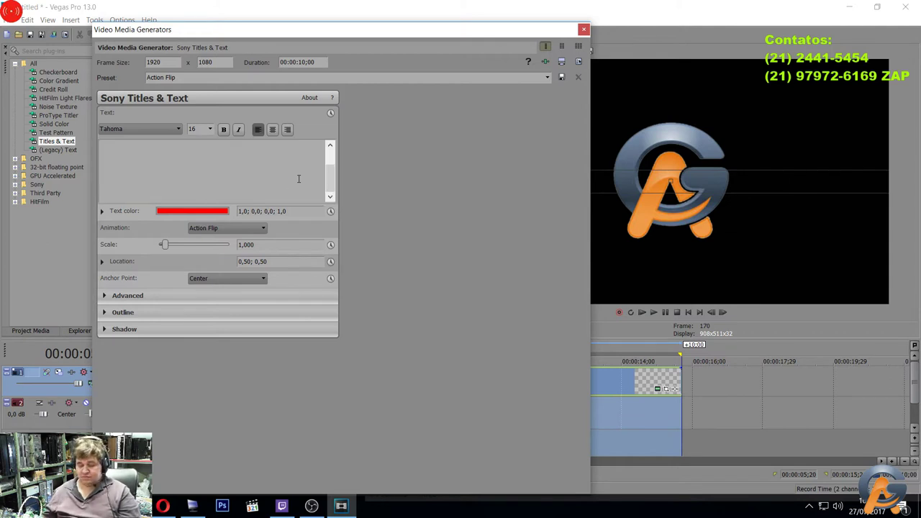
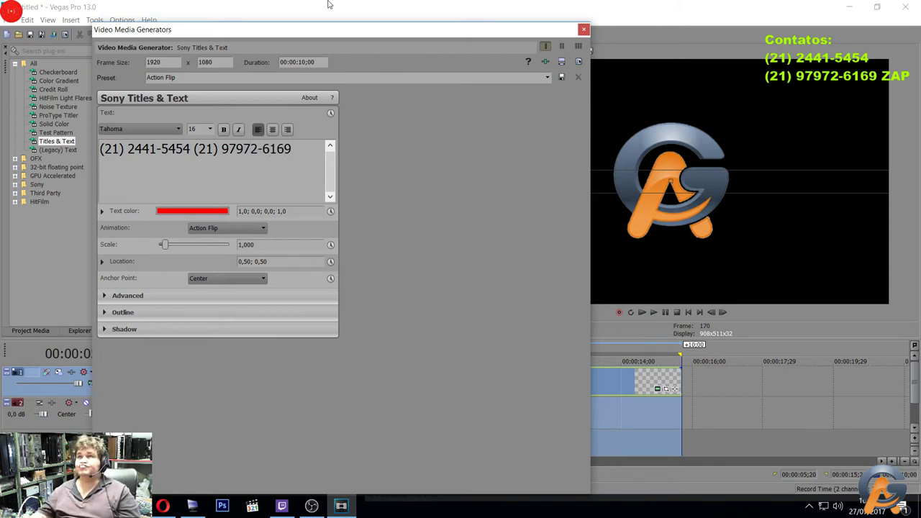
left_click(765, 171)
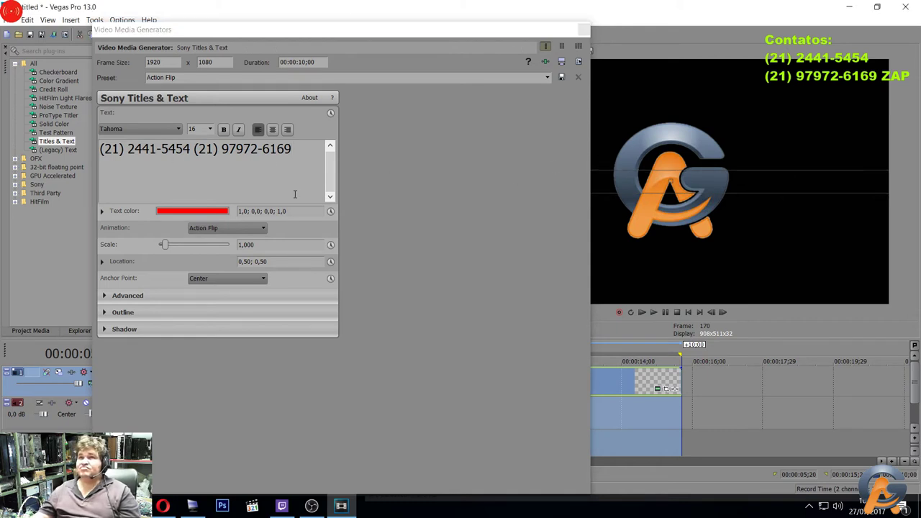
type("AG Eletrônica Vintage Do Som Vintage ao Profissional www.ageletronicavintage.com.br")
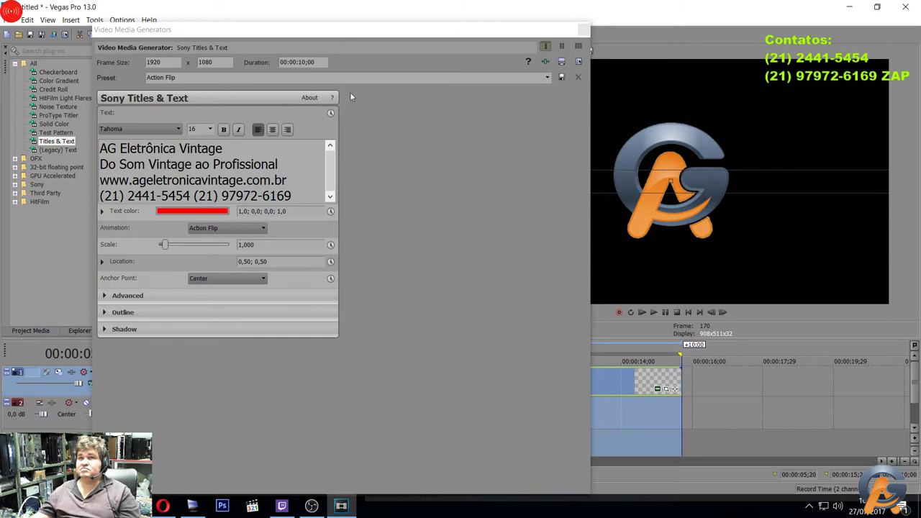
Close the title settings and preview the title at 00:00:10;26 on the timeline.
left_click(583, 30)
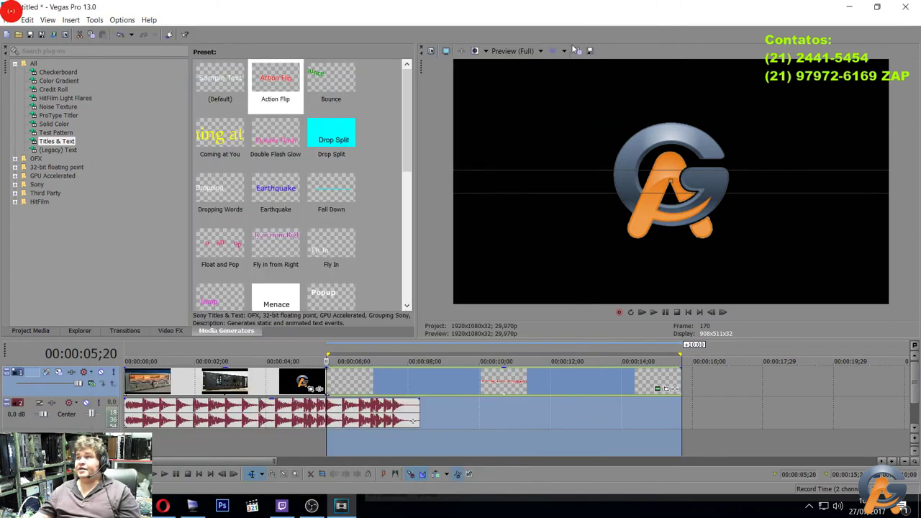
left_click(478, 351)
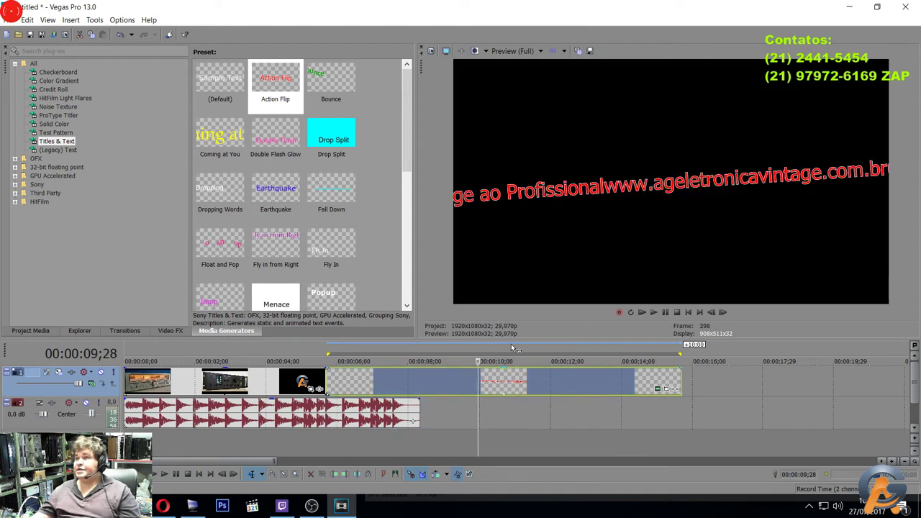
left_click(511, 351)
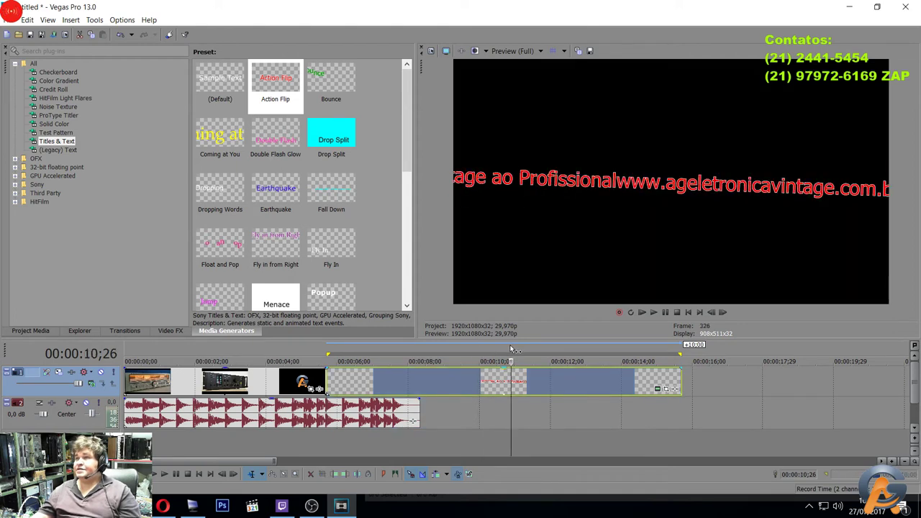
Select all the title text, set its Scale to 0.369, and expand the Advanced settings.
left_click(657, 389)
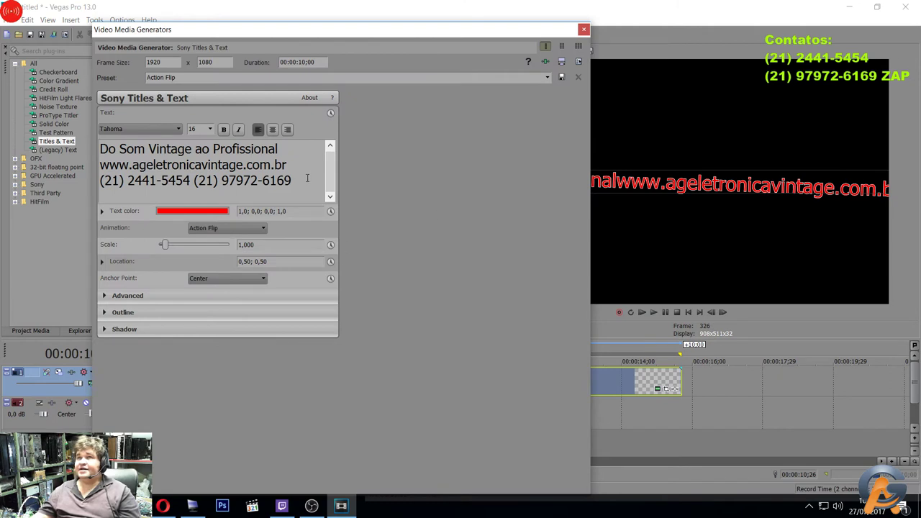
left_click_drag(310, 179, 20, 126)
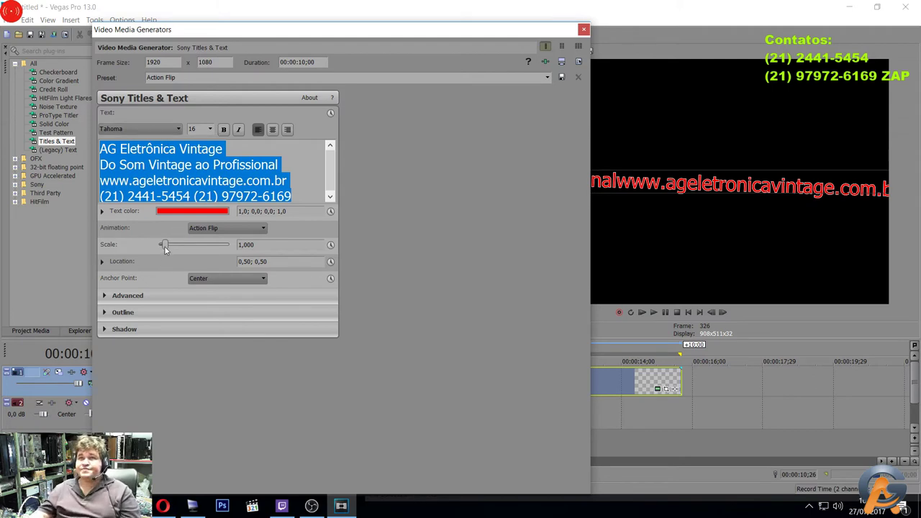
left_click_drag(165, 244, 52, 250)
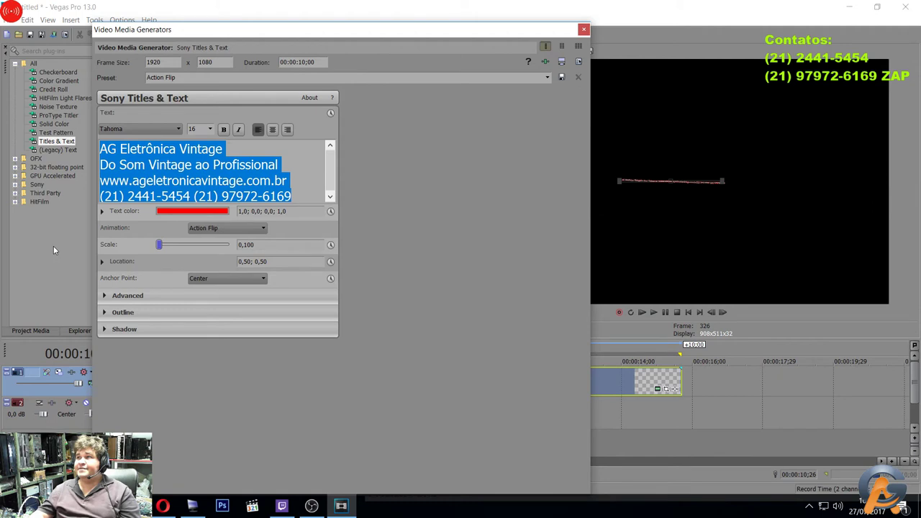
left_click_drag(159, 245, 162, 245)
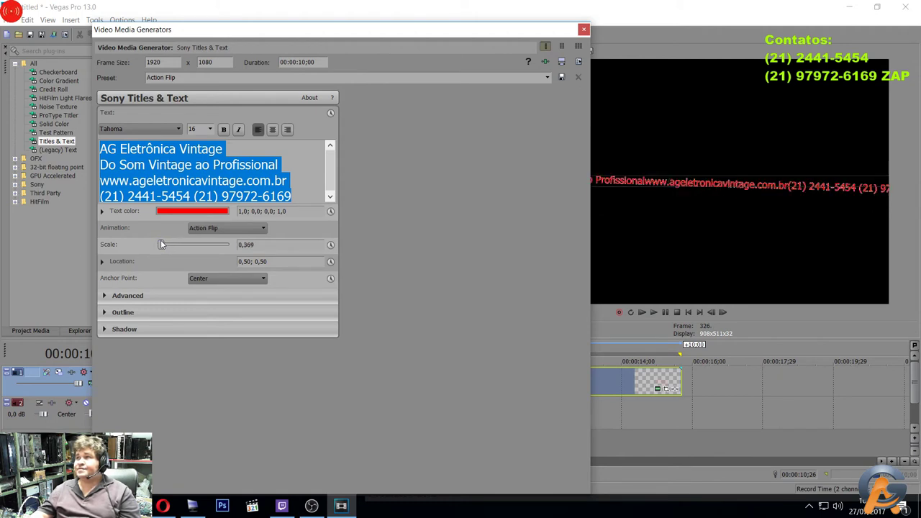
left_click(105, 295)
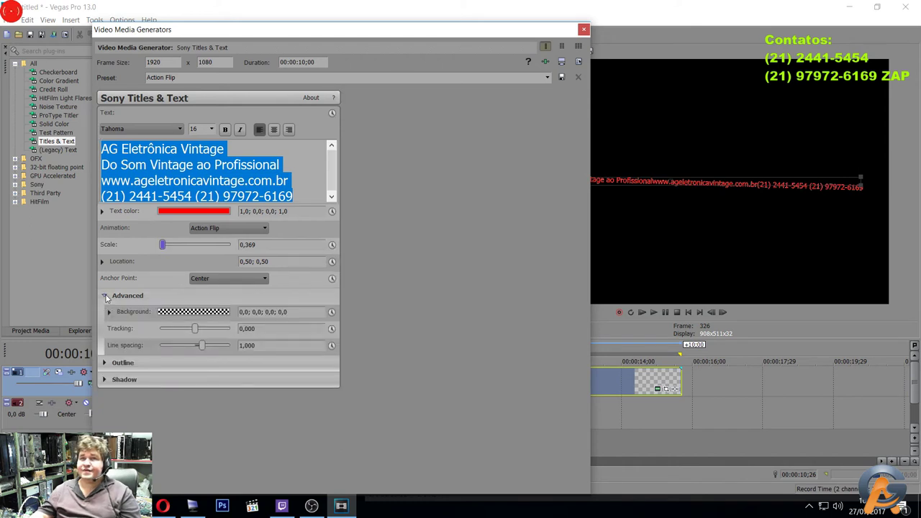
Set the title's animation to None and anchor it at Center Left.
left_click(104, 363)
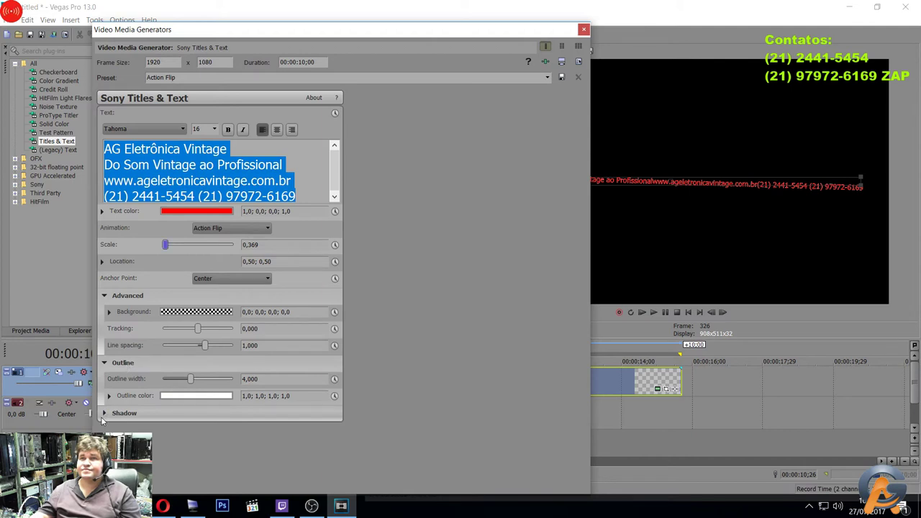
left_click(256, 228)
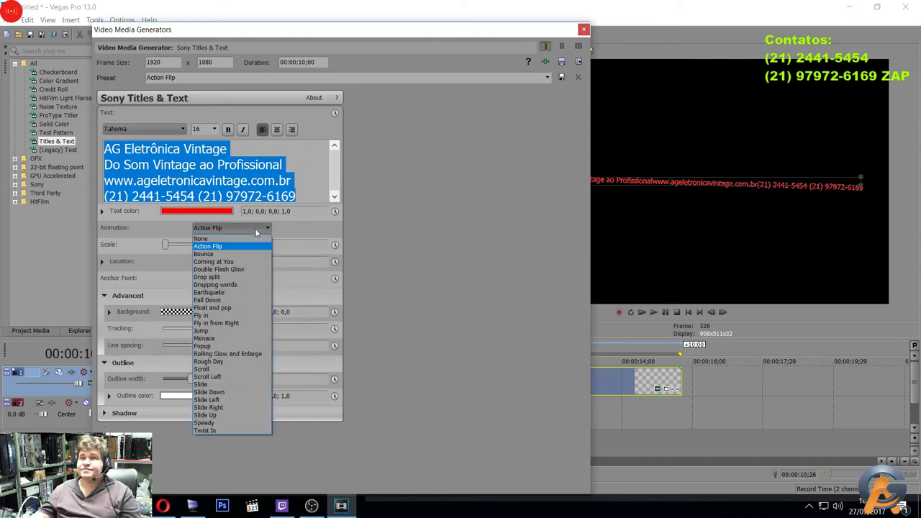
left_click(235, 239)
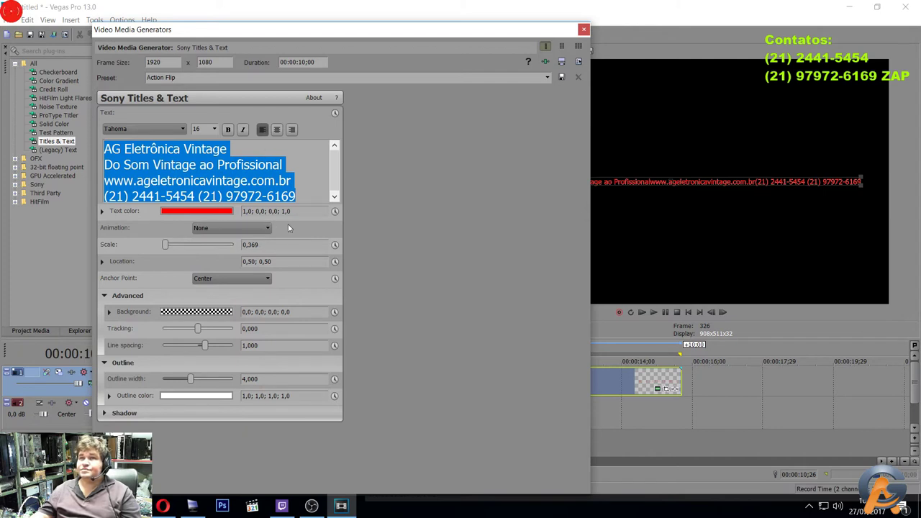
left_click(267, 281)
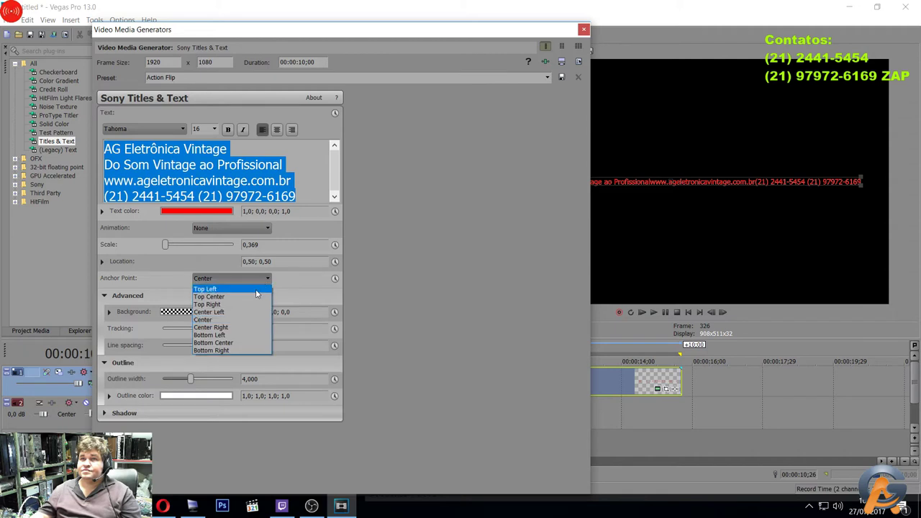
left_click(251, 290)
left_click(267, 280)
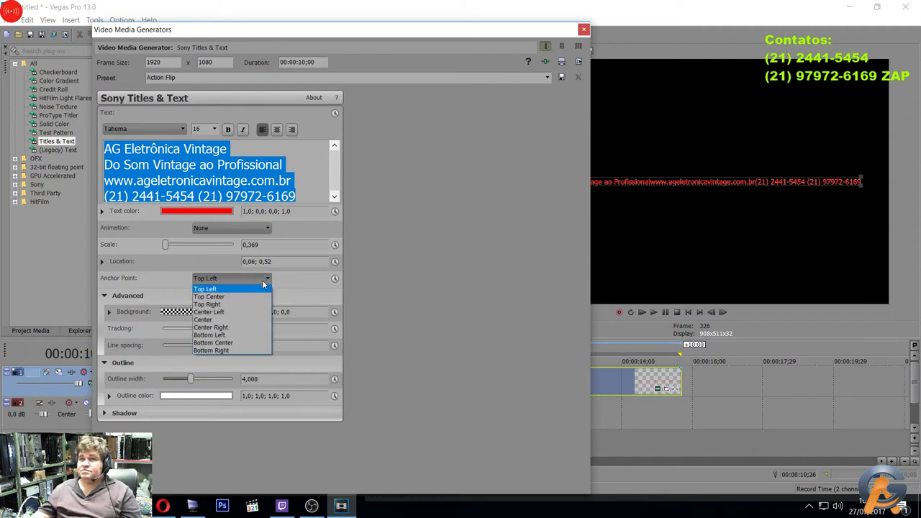
left_click(257, 310)
Set both shadow offset values of the title to 0.
left_click_drag(187, 447, 201, 452)
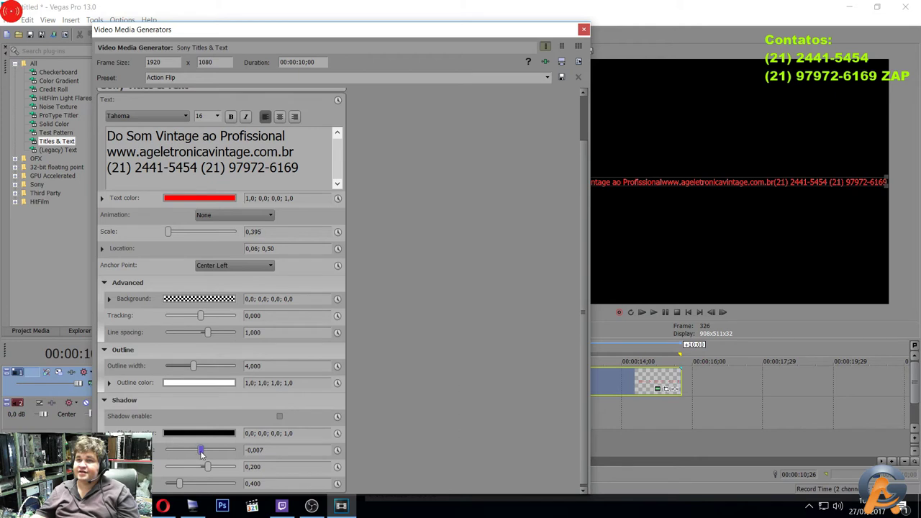
left_click(289, 452)
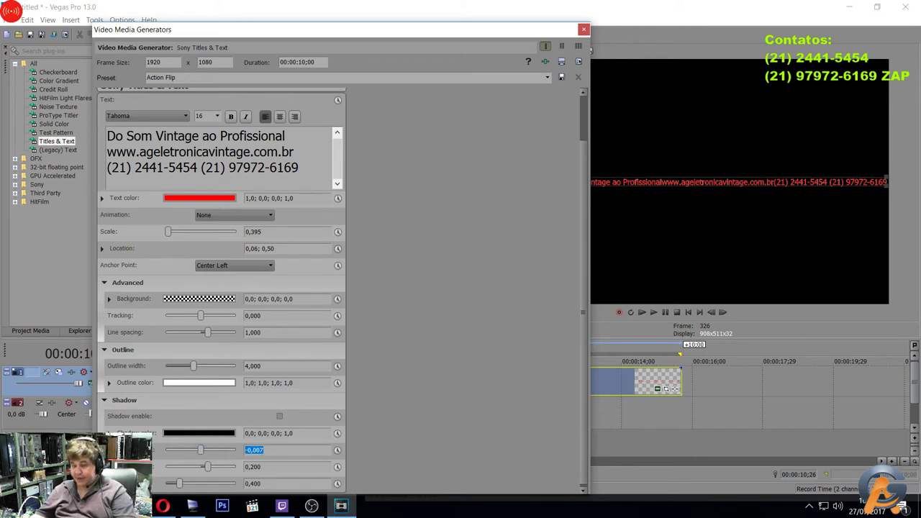
type("0")
key("Tab")
type("0")
key("Return")
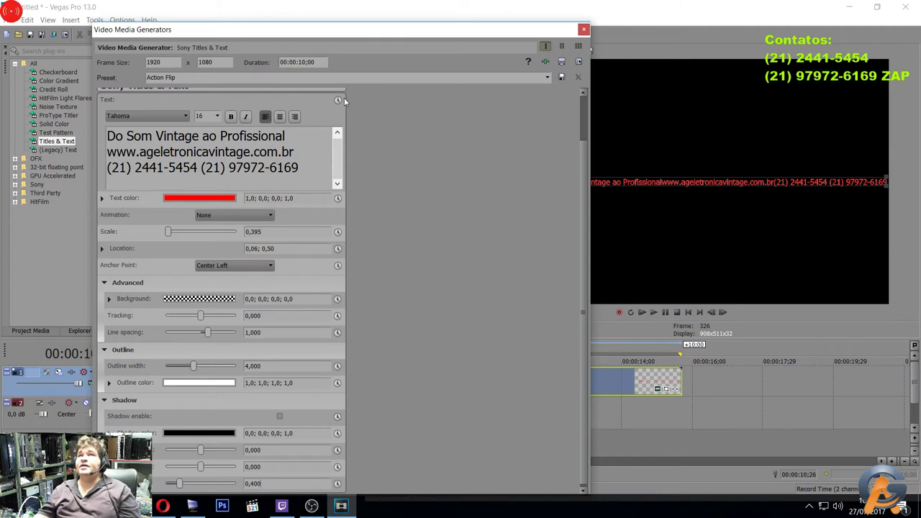
left_click_drag(299, 167, 108, 133)
key("ctrl+c")
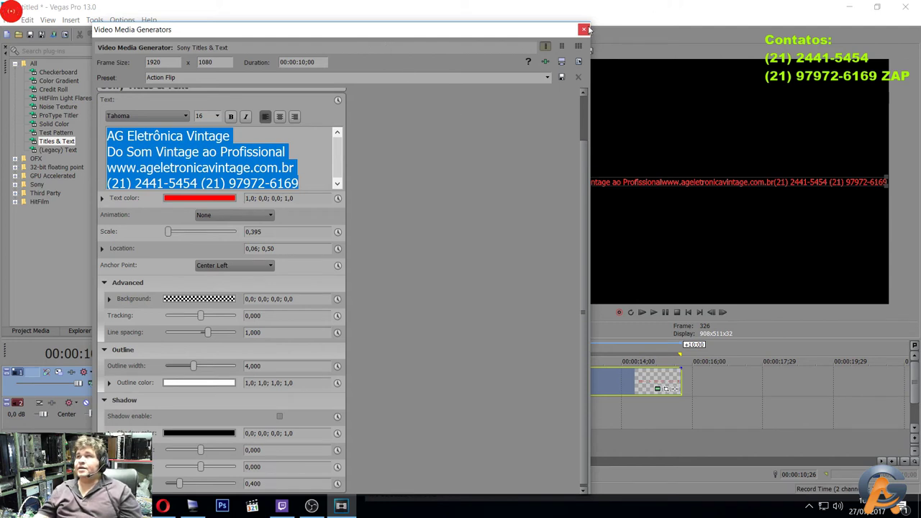
Replace the contact title with a Solid Background Legacy Text event holding the four pasted contact lines.
left_click(585, 30)
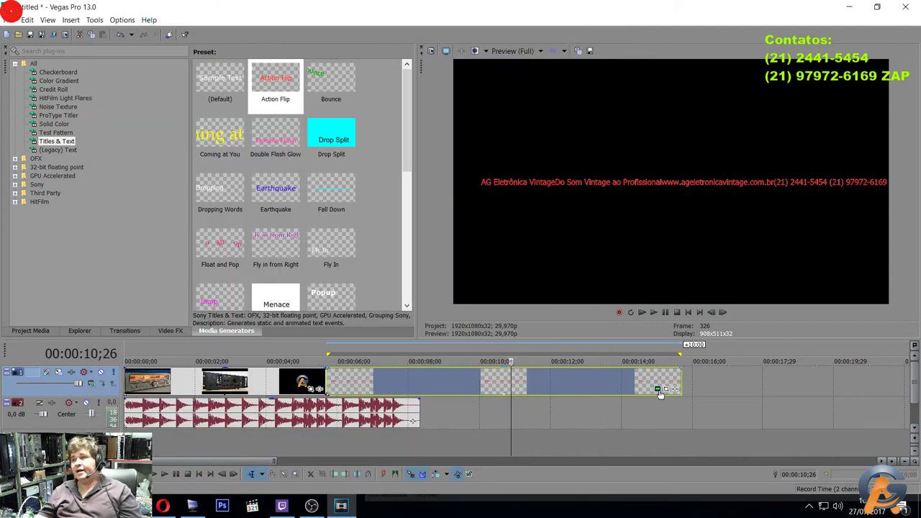
key("Delete")
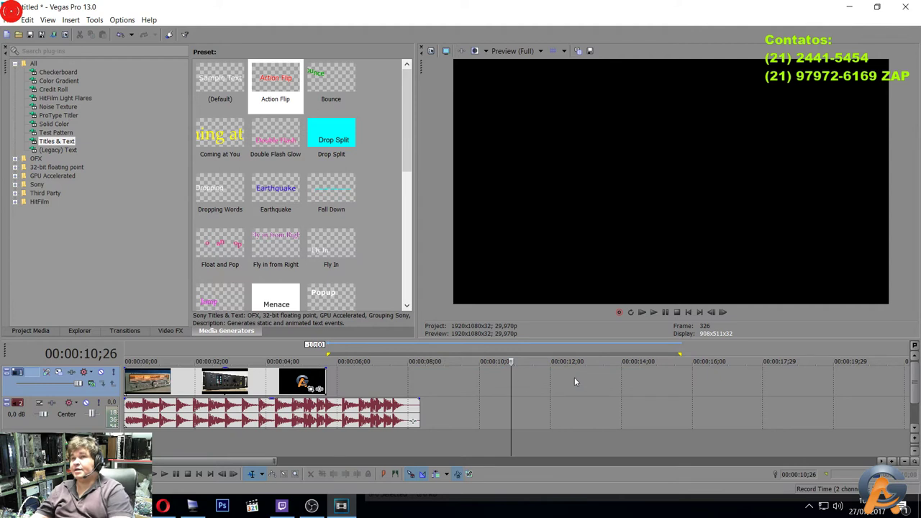
left_click(54, 151)
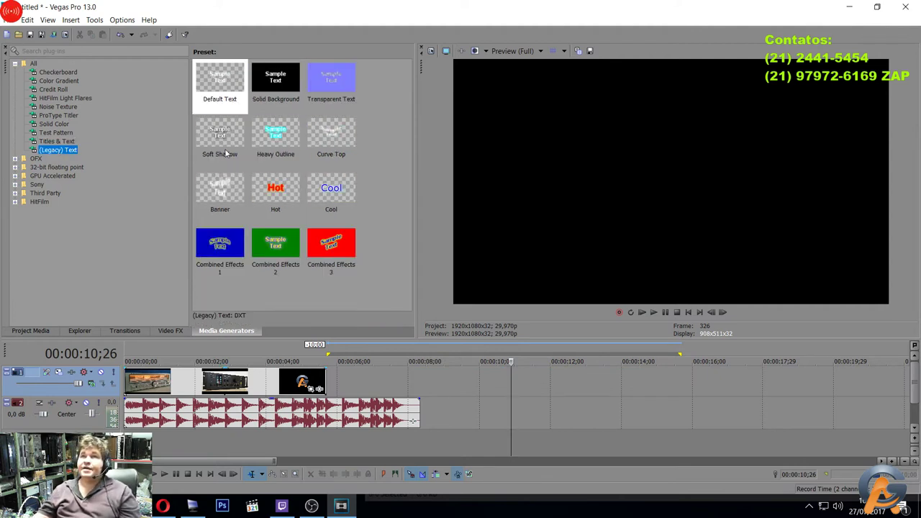
left_click(223, 127)
left_click(288, 76)
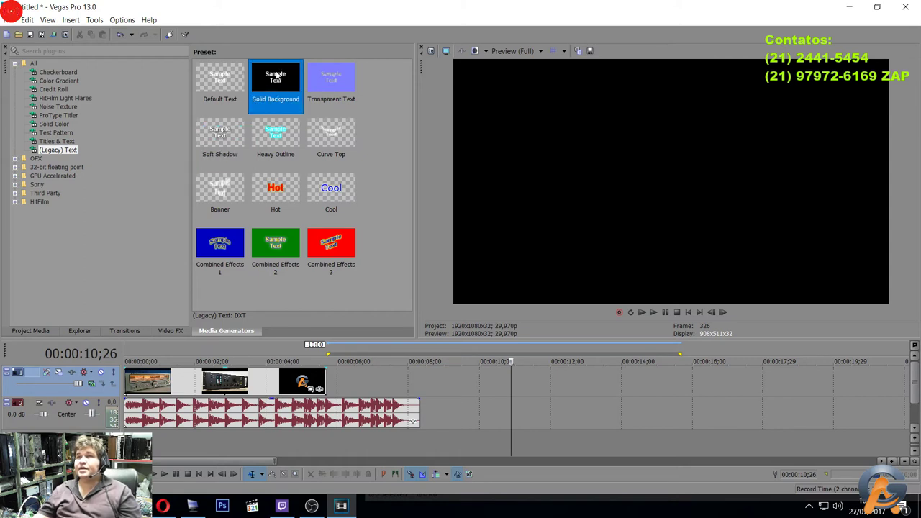
left_click_drag(282, 82, 336, 377)
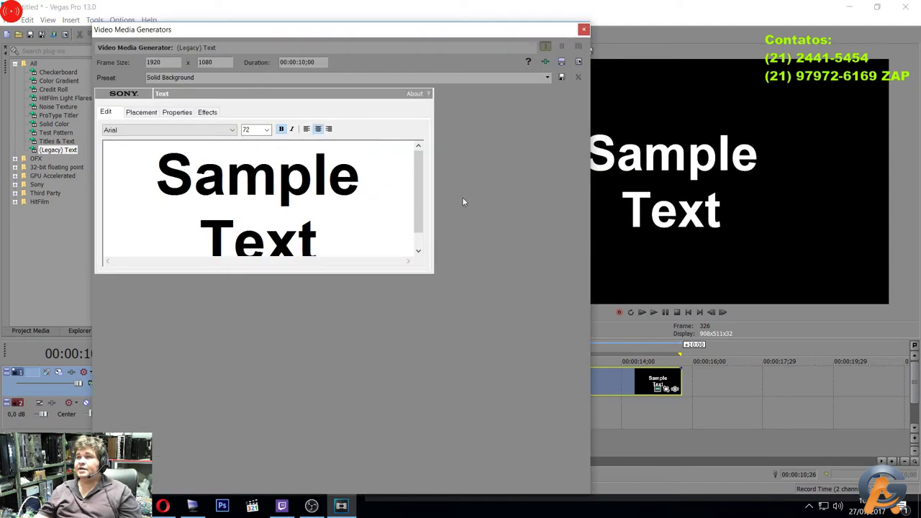
left_click_drag(340, 241, 158, 148)
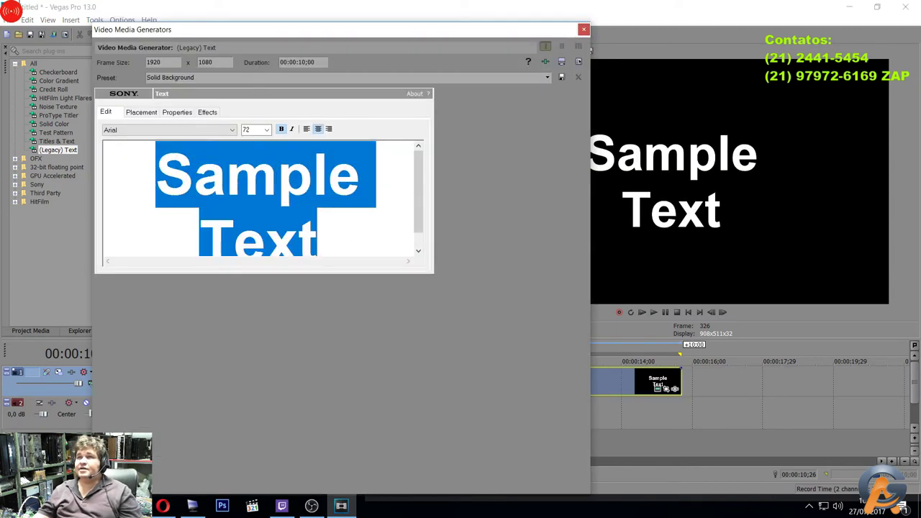
key("ctrl+v")
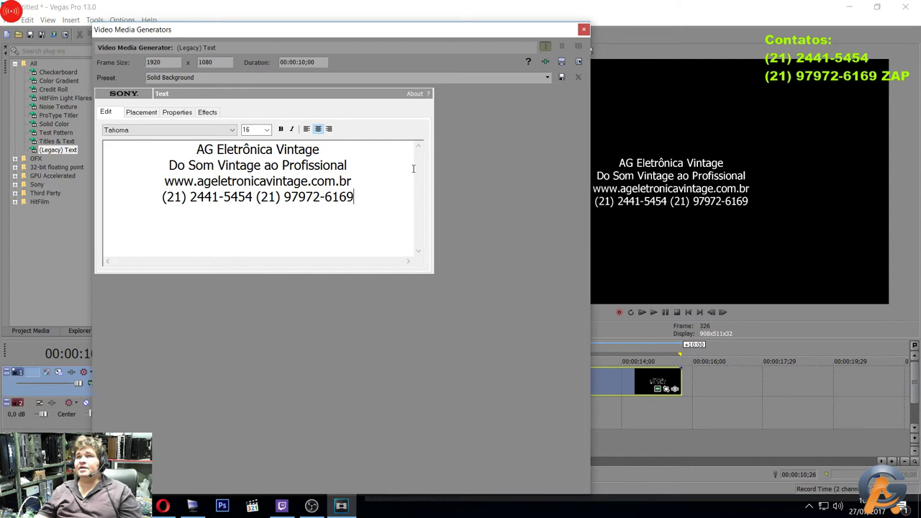
Set all the contact-info text to font size 40 and close the generator.
left_click_drag(375, 188, 2, 101)
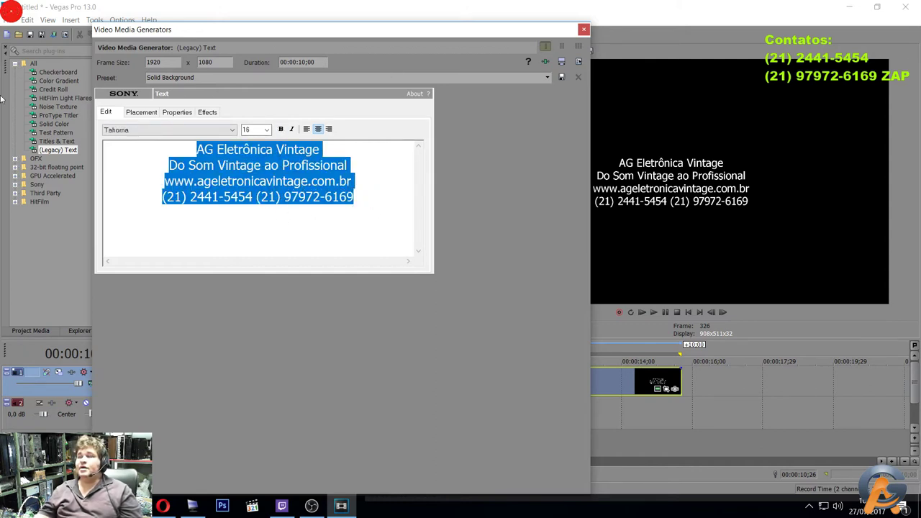
left_click(266, 129)
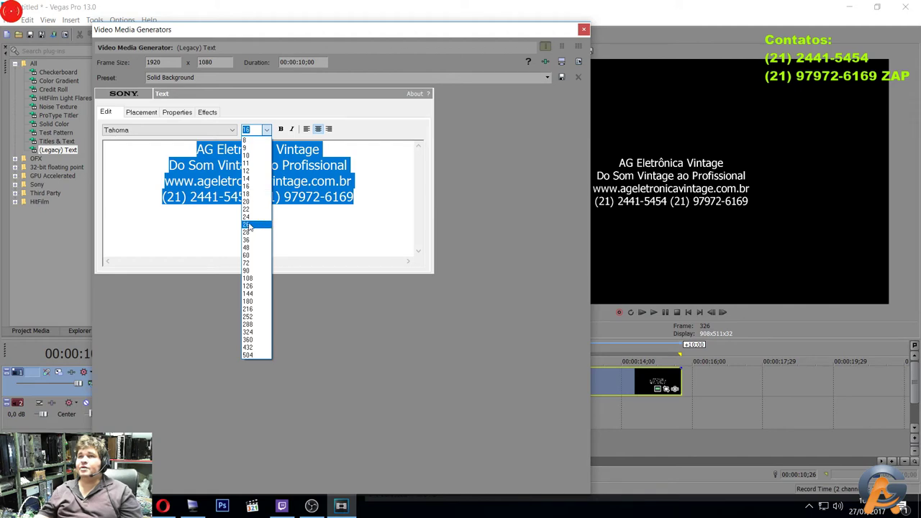
left_click(254, 232)
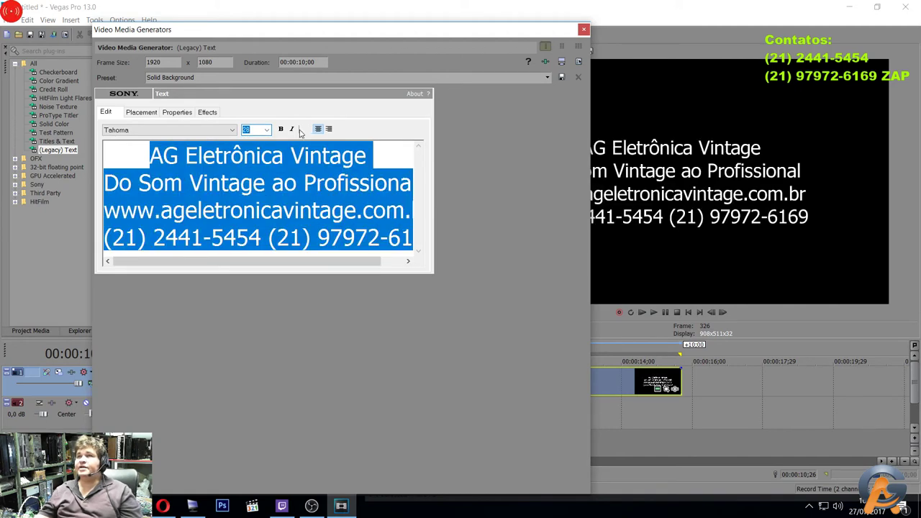
left_click(266, 129)
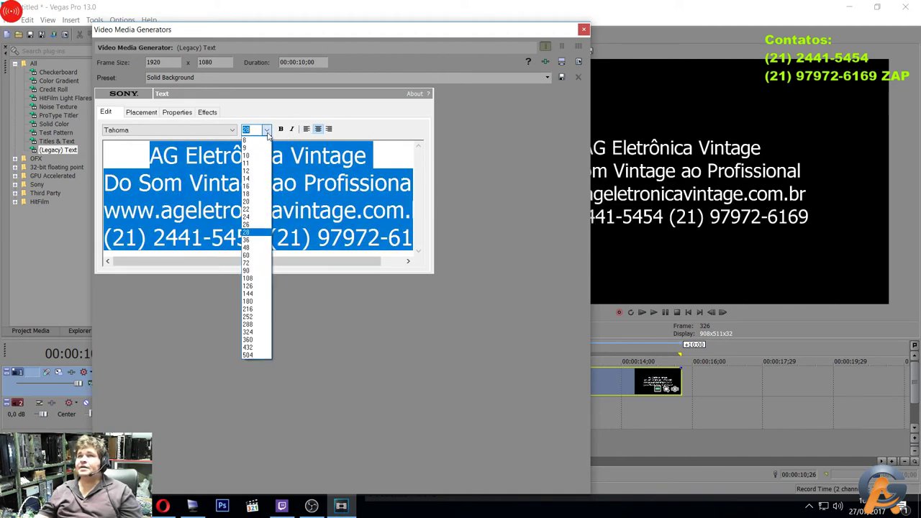
left_click(249, 248)
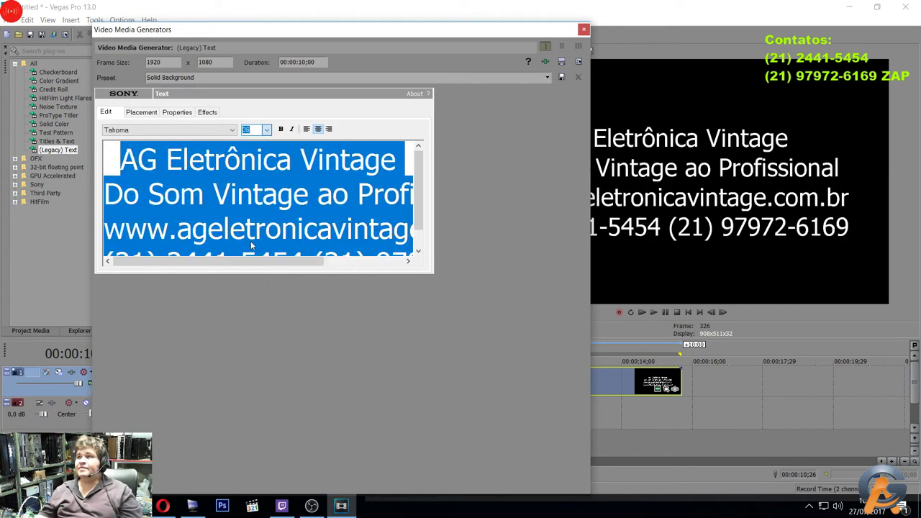
left_click(267, 132)
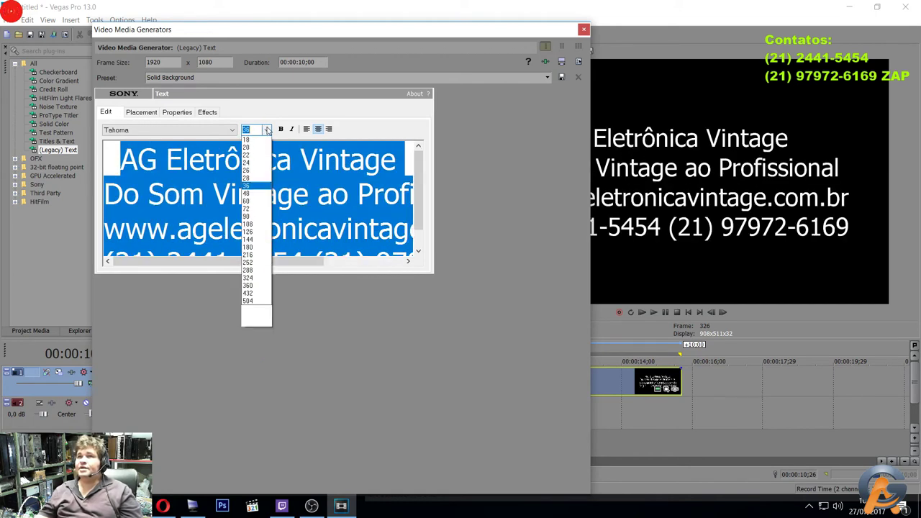
left_click(252, 249)
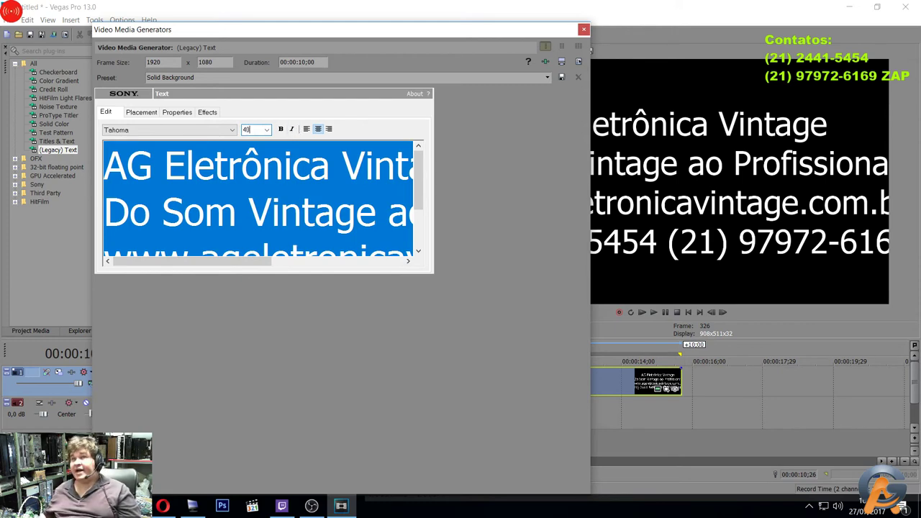
type("40")
key("Return")
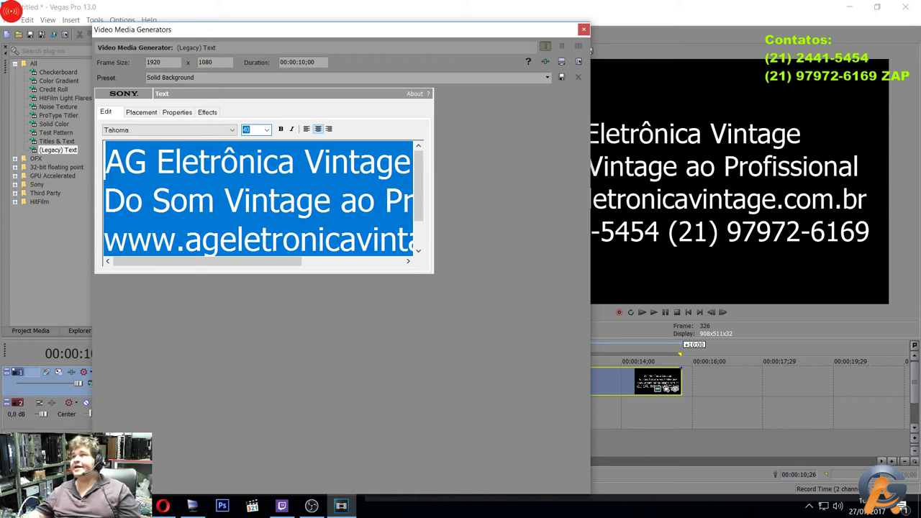
left_click(583, 31)
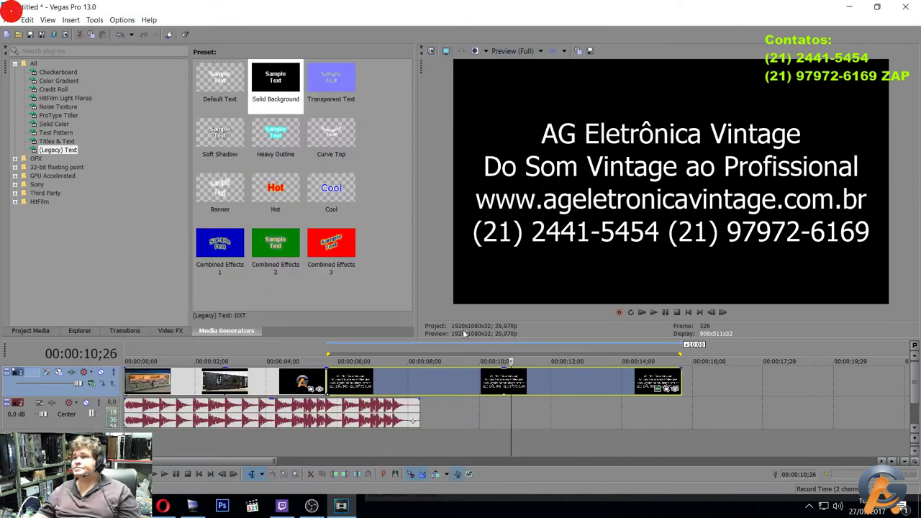
Trim the title clip to end with the music and slide it left to overlap the logo clip.
left_click_drag(681, 377, 420, 389)
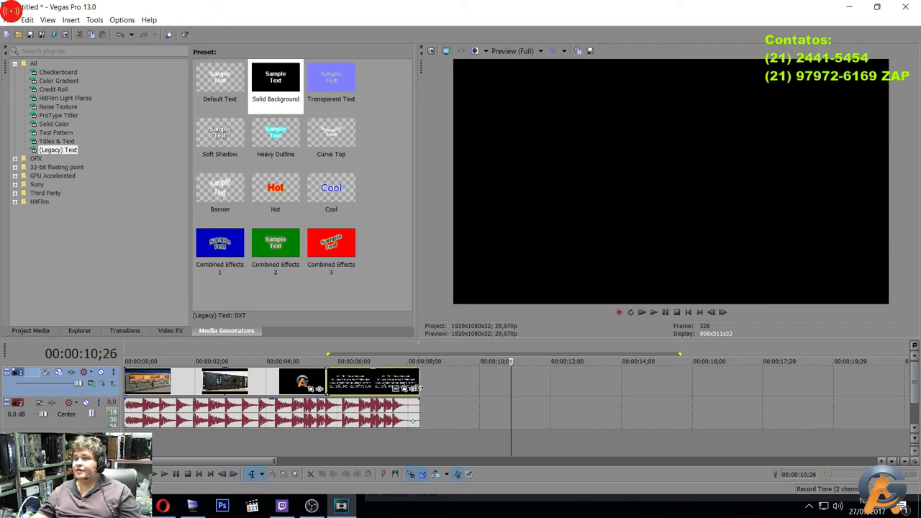
left_click_drag(367, 390, 333, 426)
scroll(360, 390, "up", 5)
left_click_drag(207, 460, 178, 450)
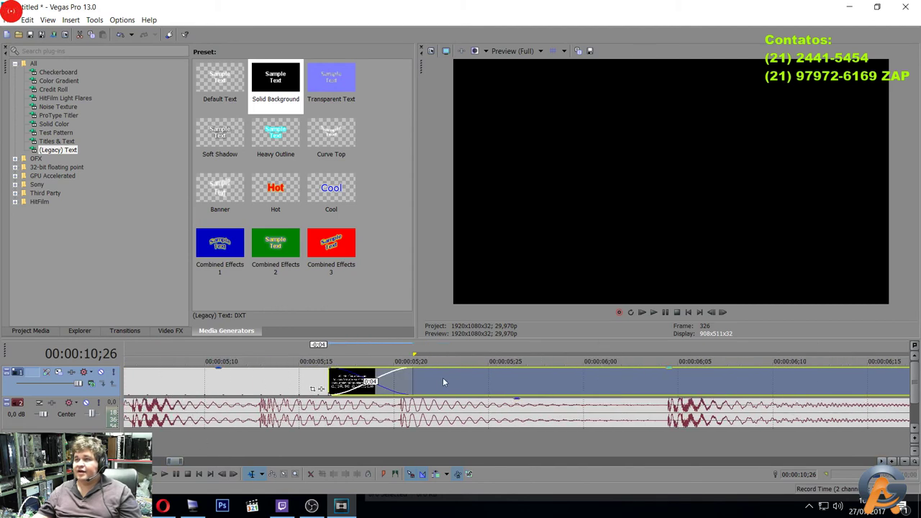
left_click_drag(443, 382, 480, 370)
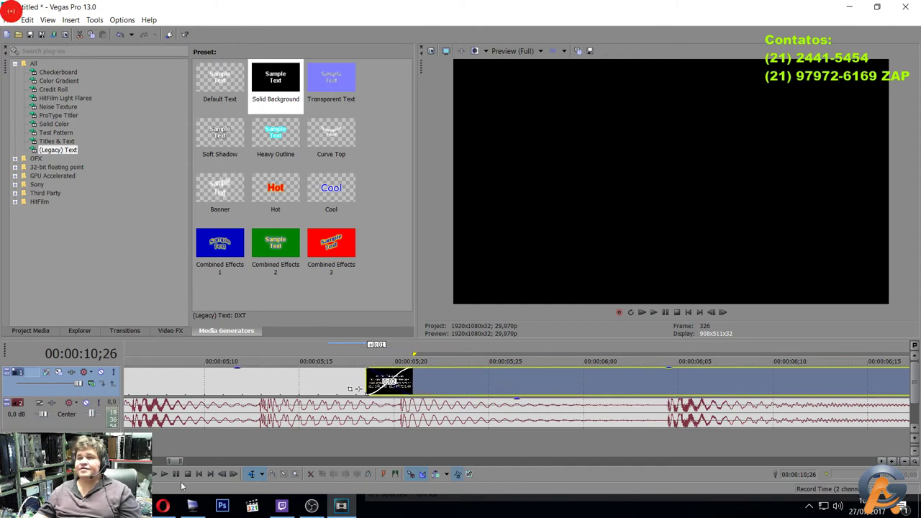
left_click_drag(174, 462, 192, 462)
left_click_drag(346, 380, 327, 369)
scroll(311, 429, "down", 6)
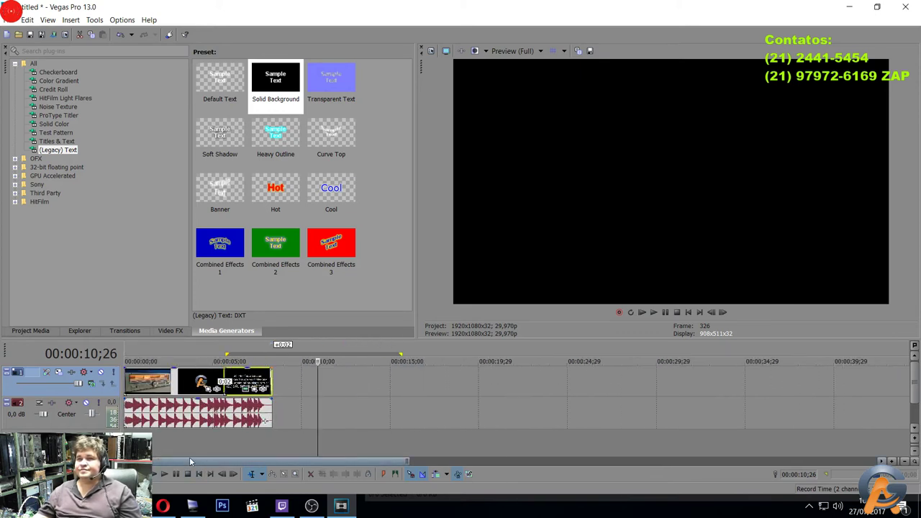
Loop the whole project, play it back, and lower the music track volume to -13,9 dB.
key("Home")
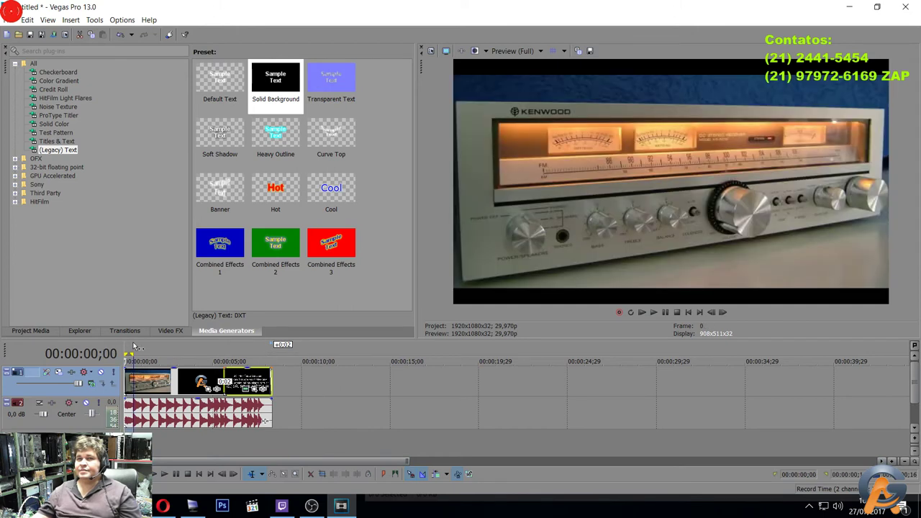
double_click(135, 351)
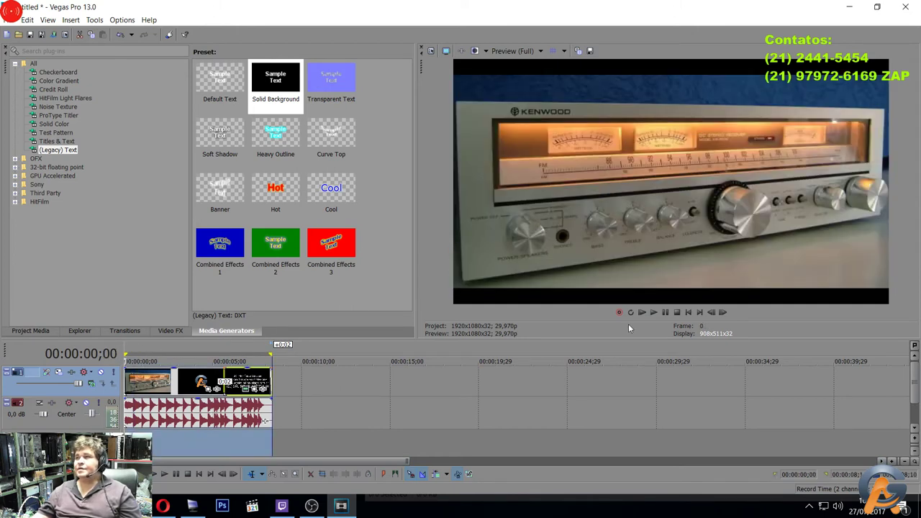
left_click(654, 312)
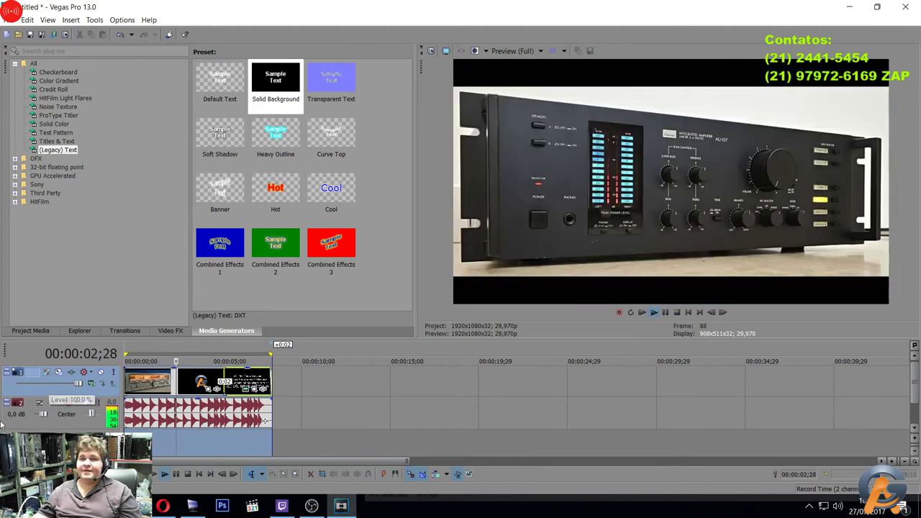
left_click_drag(43, 415, 39, 415)
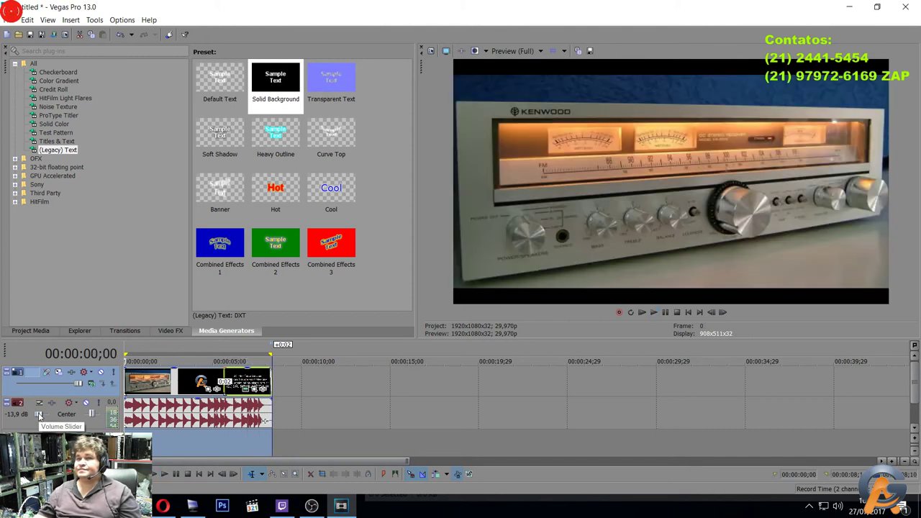
left_click(650, 309)
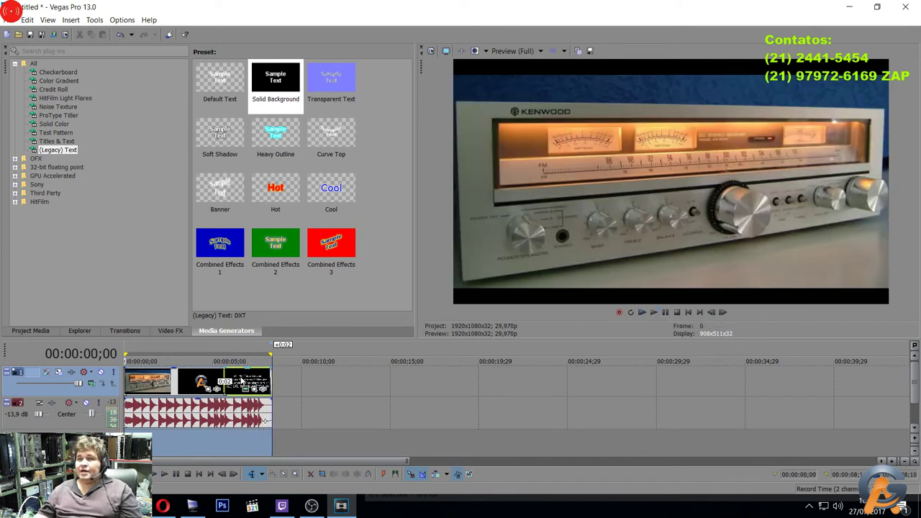
double_click(243, 382)
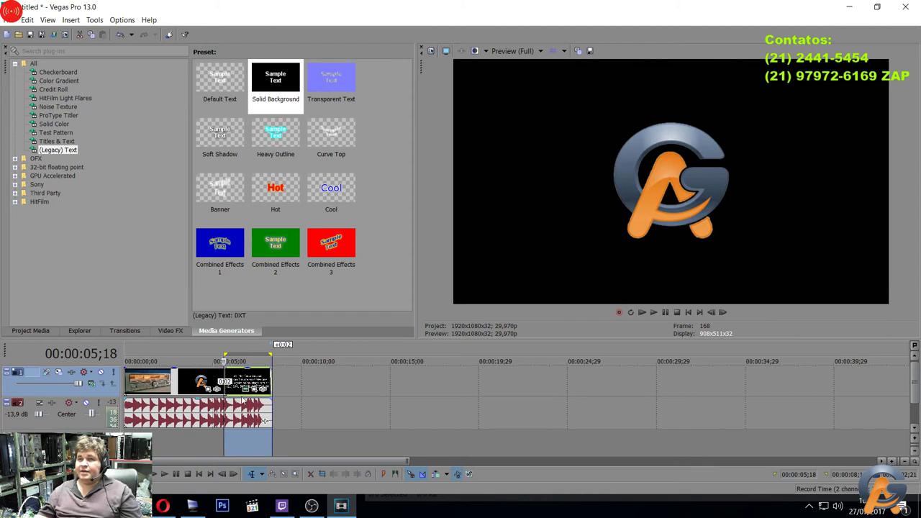
Try a horizontal shear and a yellow outline on the contact text, then turn both off.
left_click(246, 390)
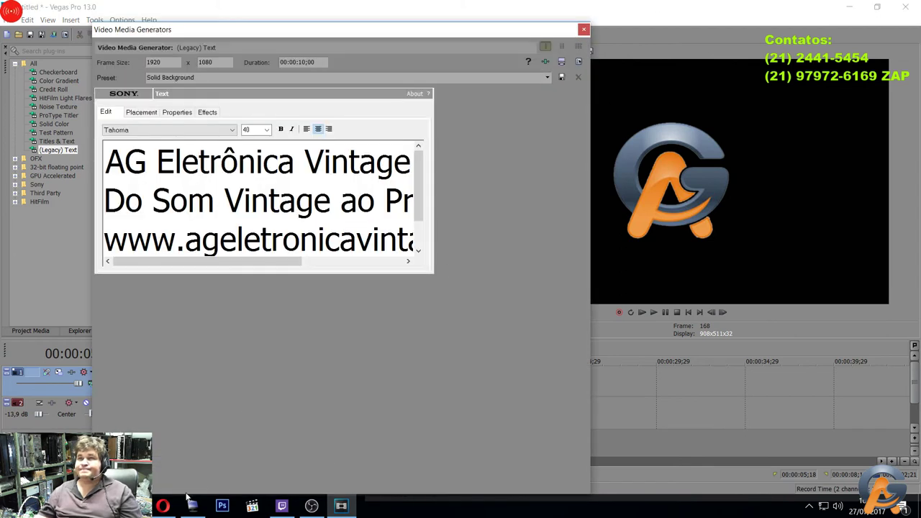
left_click(204, 113)
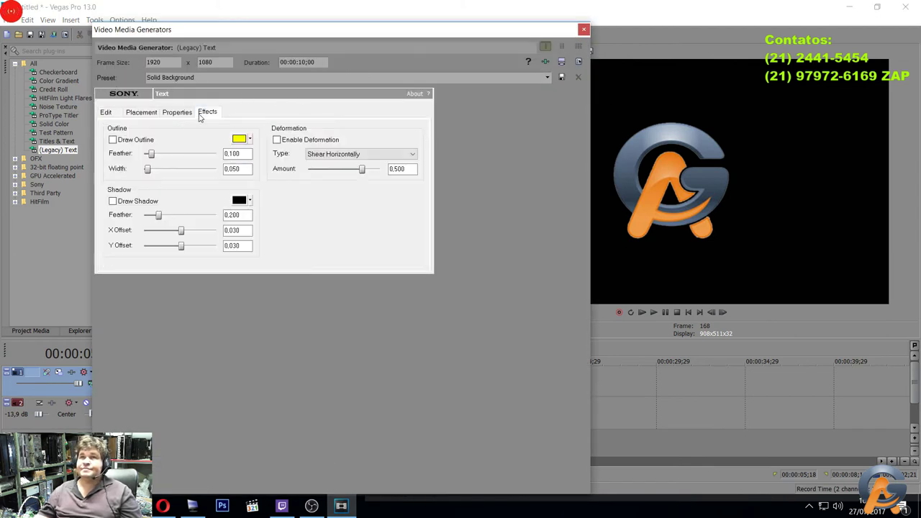
left_click(362, 154)
left_click(362, 154)
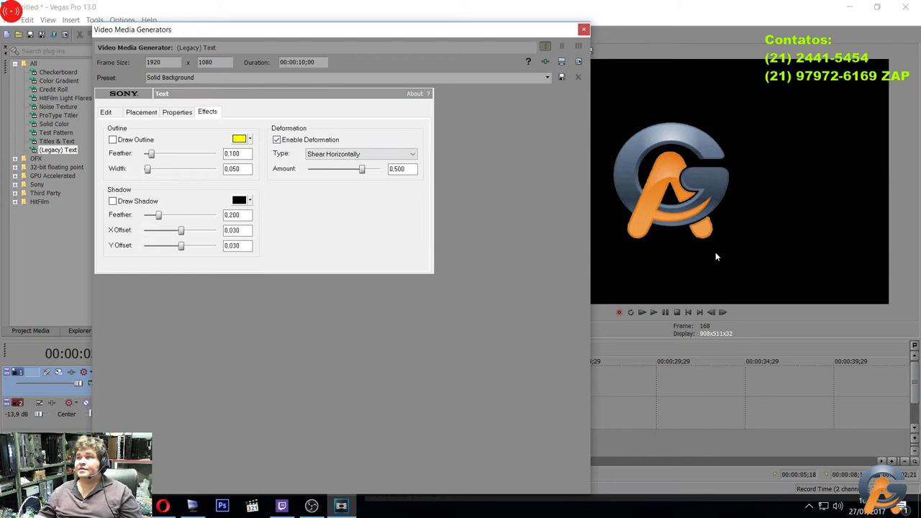
left_click(653, 312)
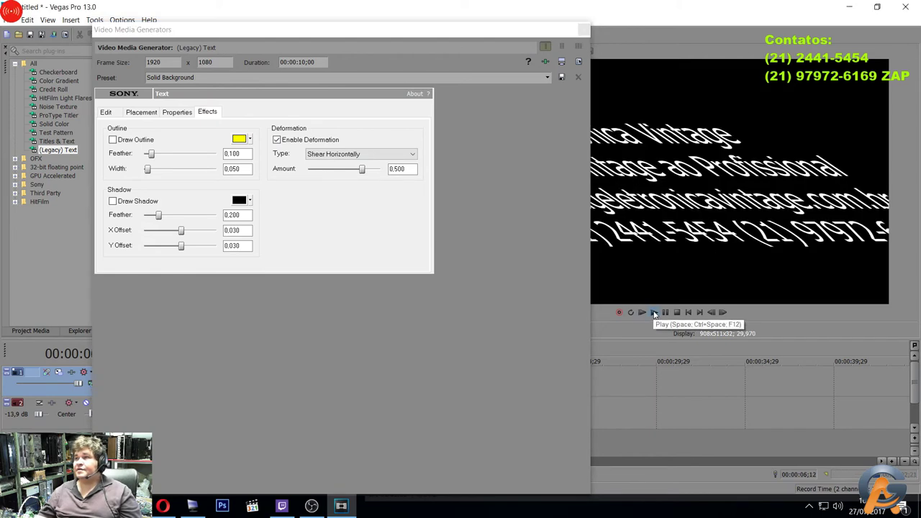
left_click(584, 249)
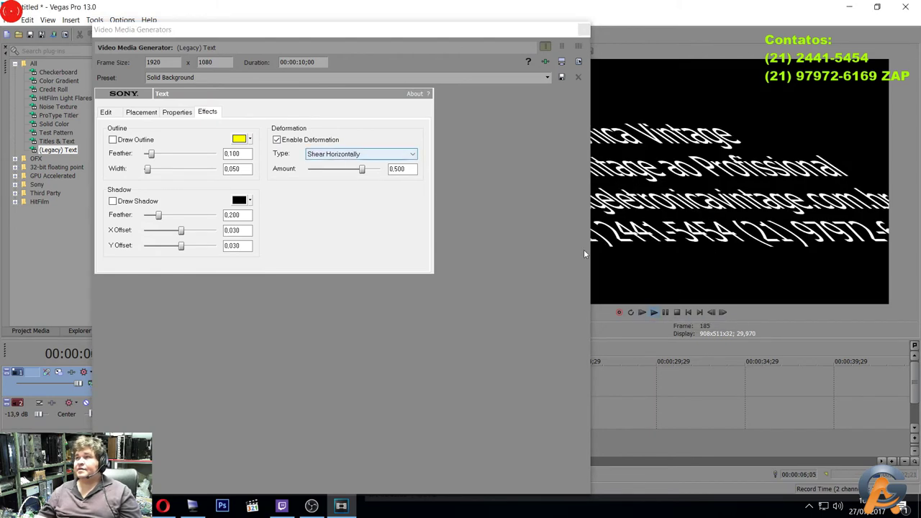
left_click(666, 312)
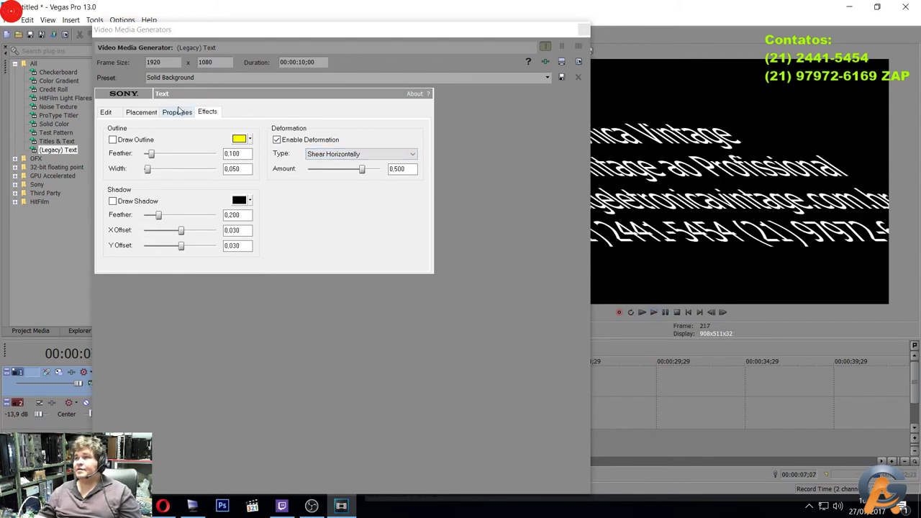
left_click(307, 142)
left_click(310, 143)
left_click(310, 143)
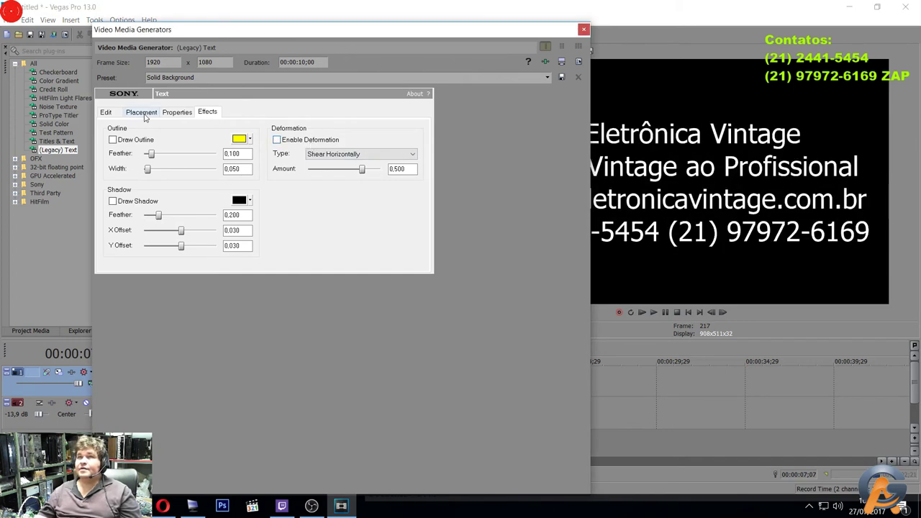
left_click(132, 141)
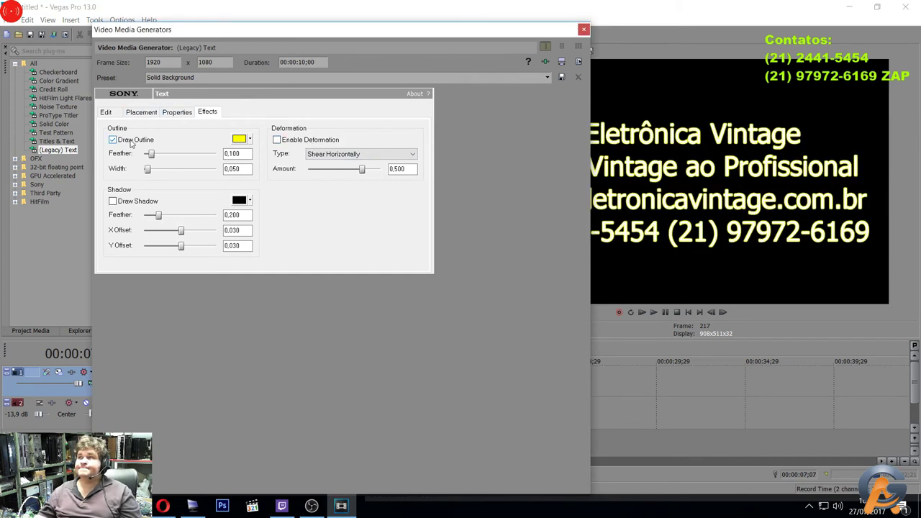
left_click(131, 142)
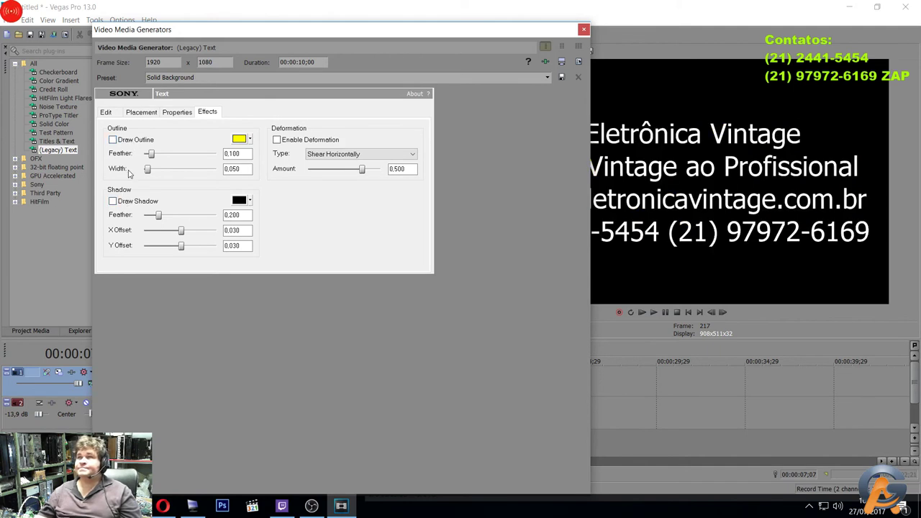
Review the colour and placement settings, cancel the Save As dialog, select all text, and close the generator.
left_click(176, 112)
left_click(146, 114)
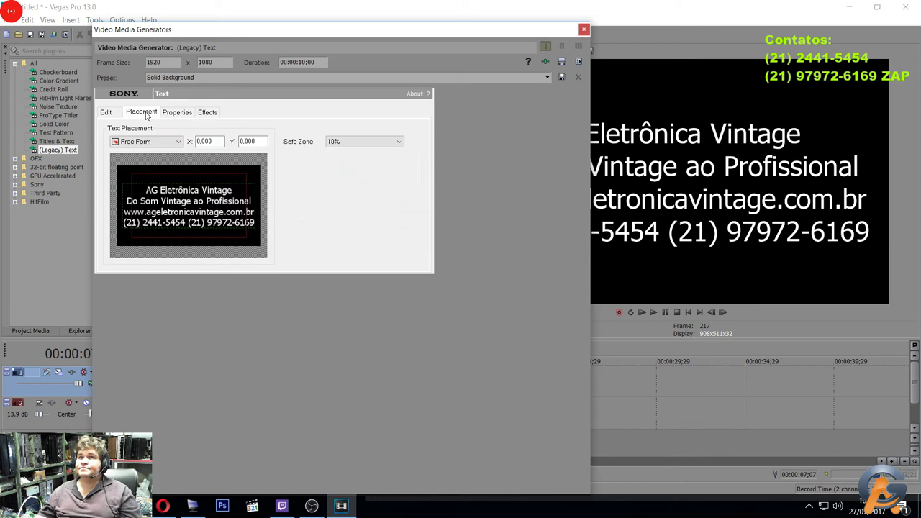
left_click(105, 118)
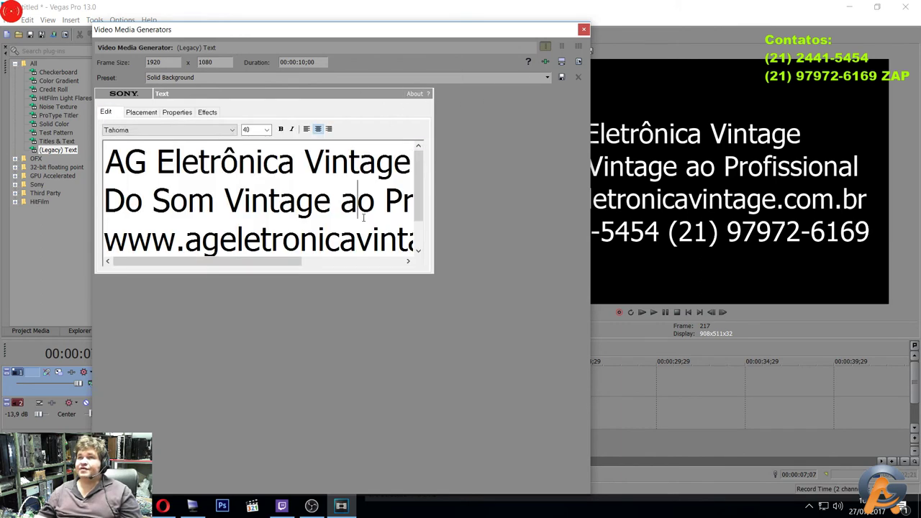
key("ctrl+s")
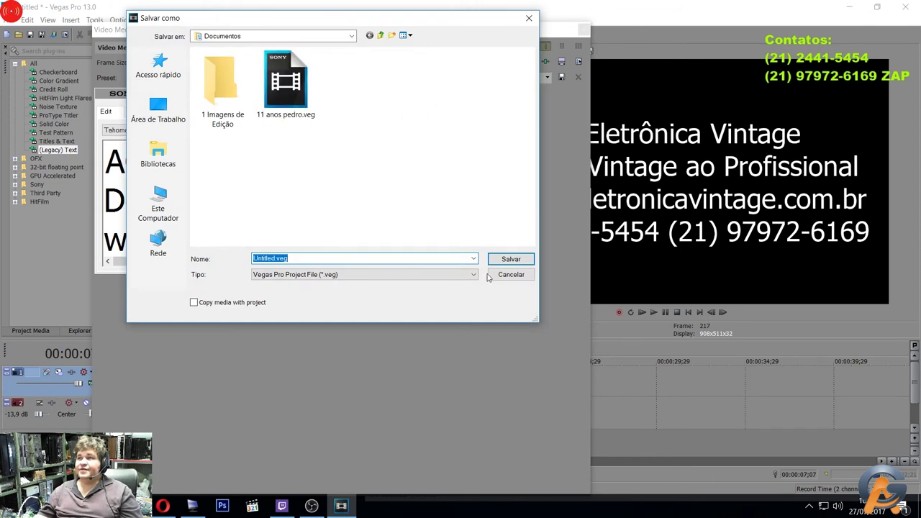
left_click(492, 274)
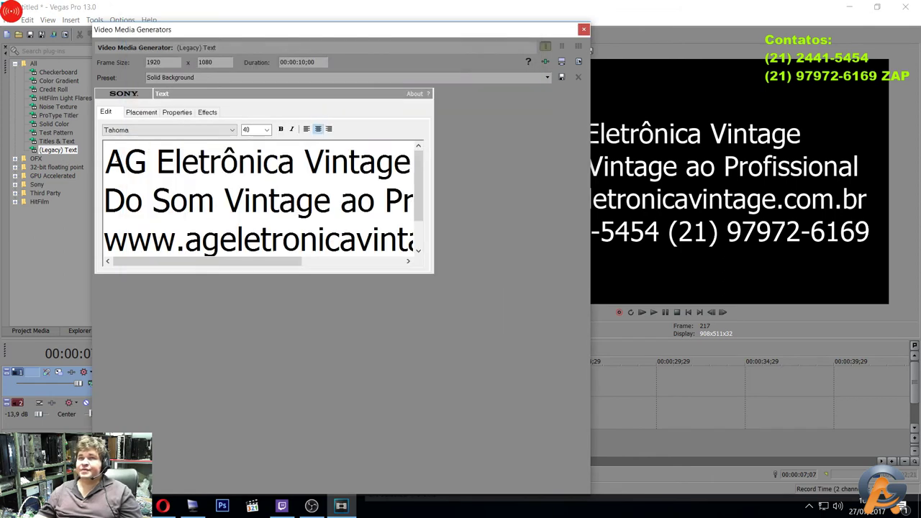
left_click_drag(106, 165, 412, 334)
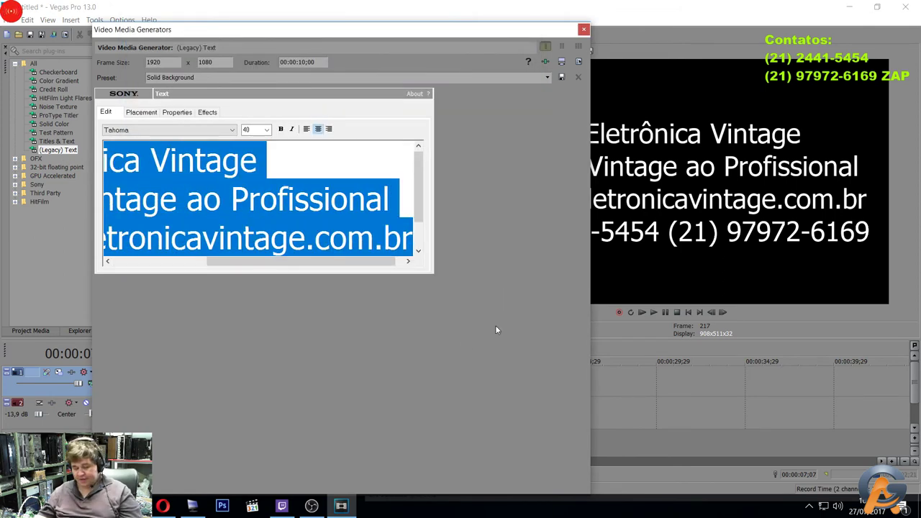
scroll(373, 222, "down", 1)
left_click_drag(372, 261, 54, 106)
left_click(408, 261)
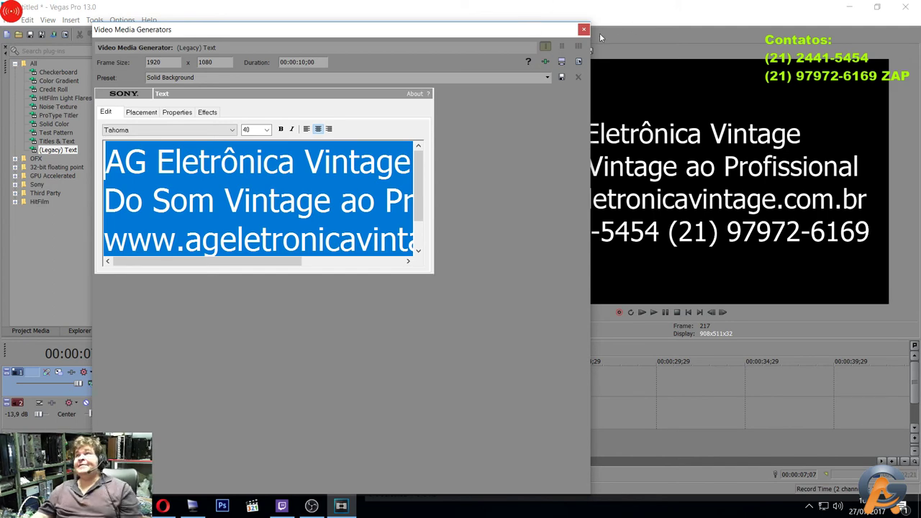
left_click(585, 29)
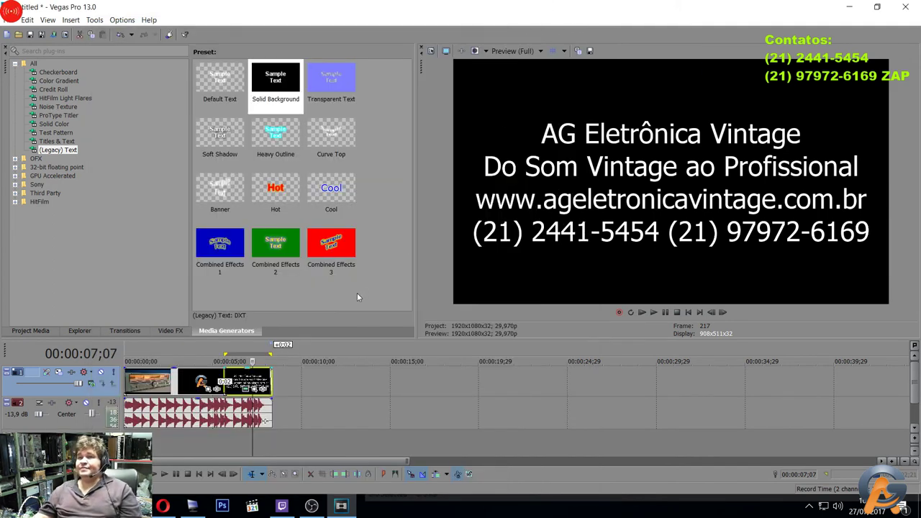
Delete the contact-info text event and preview the Soft Shadow, Heavy Outline, Curve Top, Hot and Cool presets.
key("Delete")
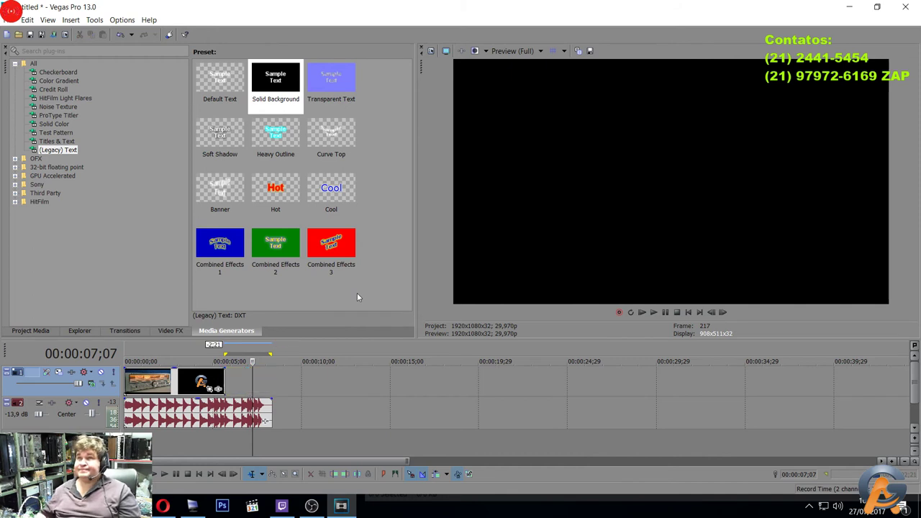
left_click(217, 134)
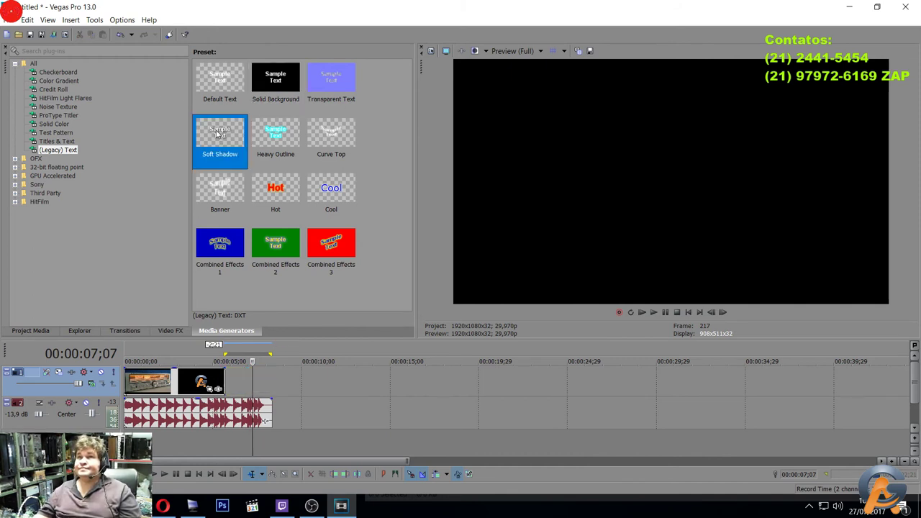
left_click(290, 137)
left_click(311, 134)
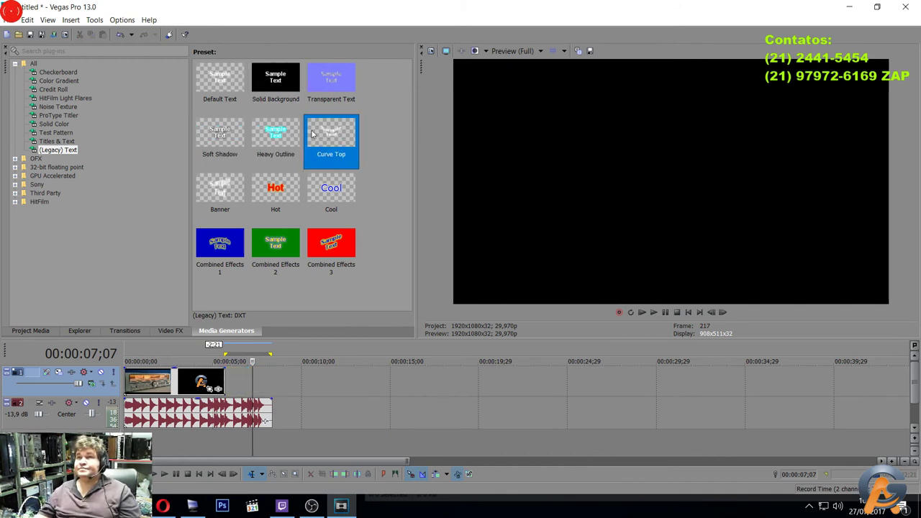
left_click(284, 186)
left_click(324, 184)
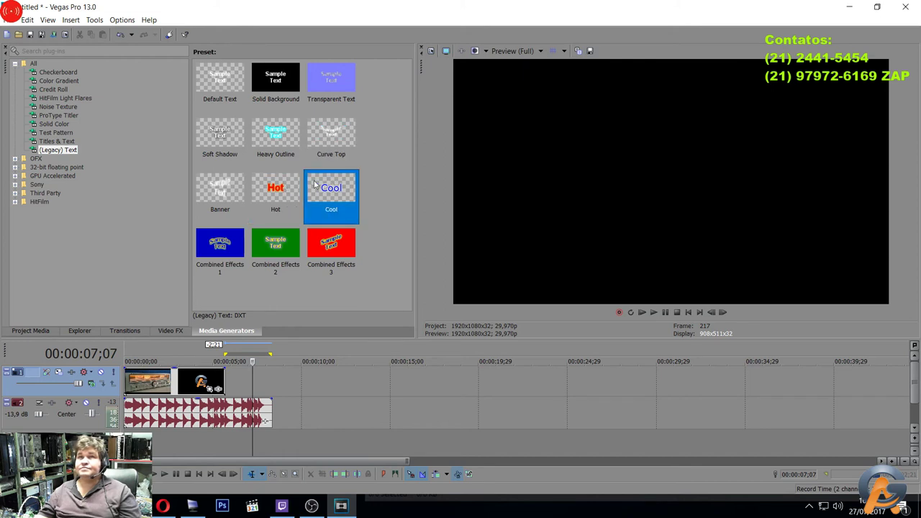
Browse the ProType Titler, Light Flares and Credit Roll generators, trying several timed credit presets.
left_click(53, 133)
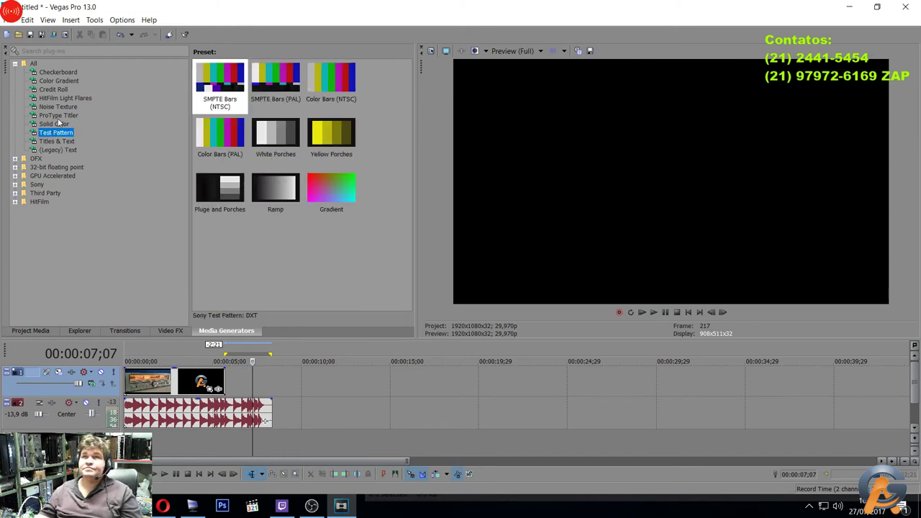
left_click(58, 115)
left_click(66, 99)
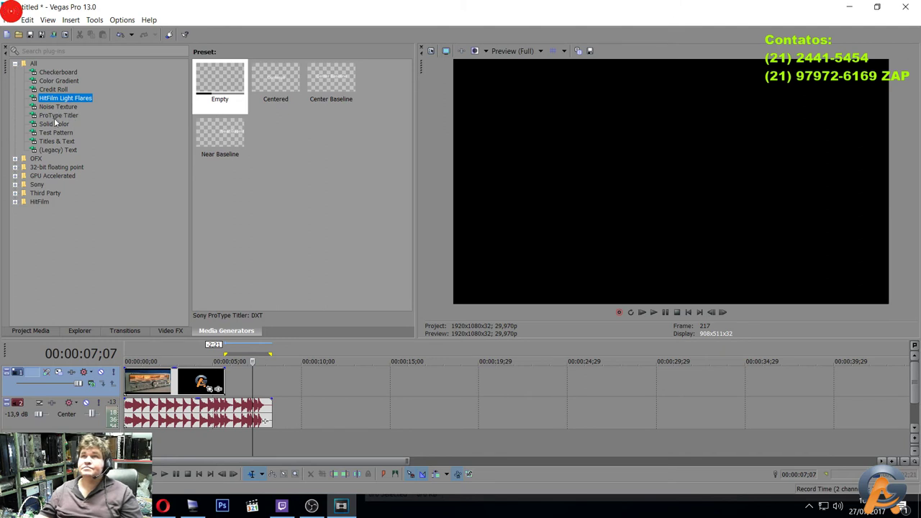
left_click(328, 85)
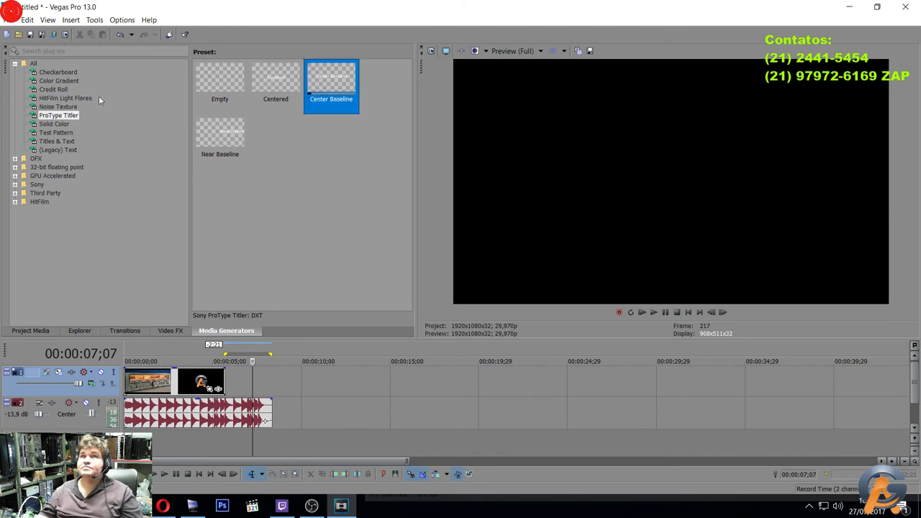
left_click(35, 99)
left_click(47, 89)
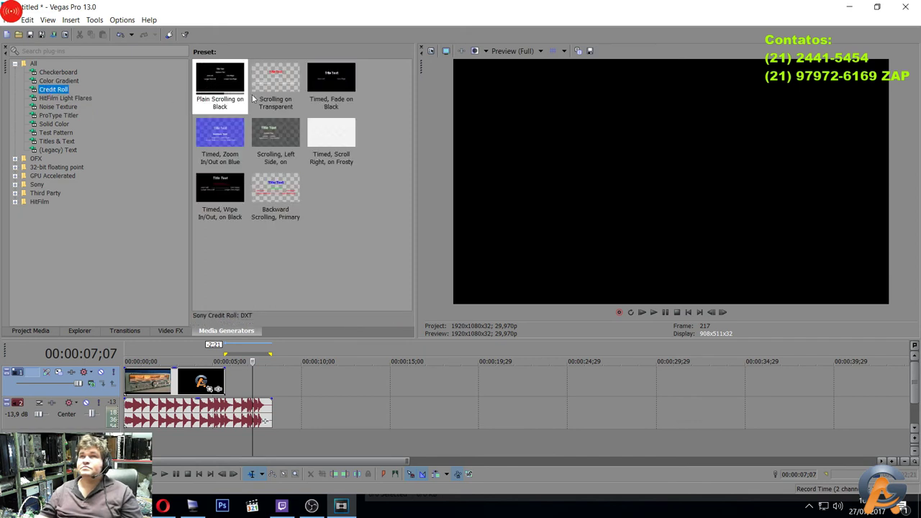
left_click(280, 85)
left_click(320, 83)
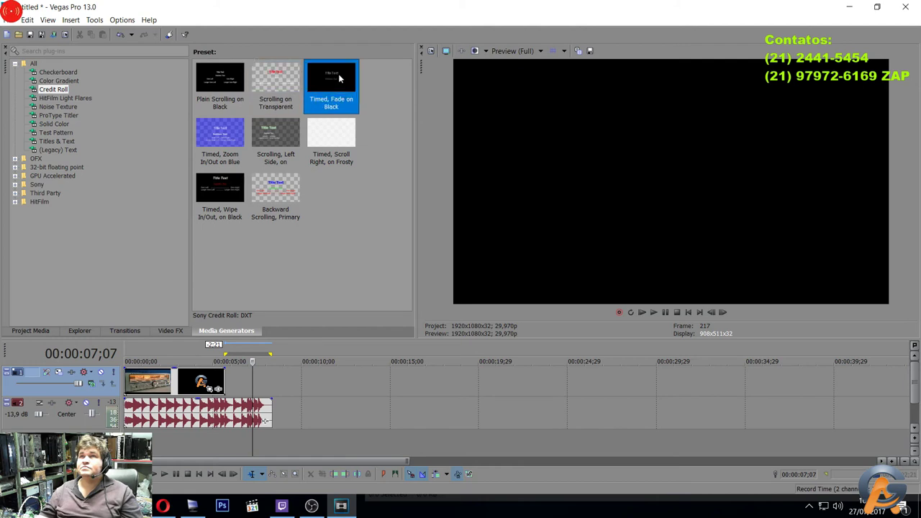
left_click(230, 137)
left_click(273, 133)
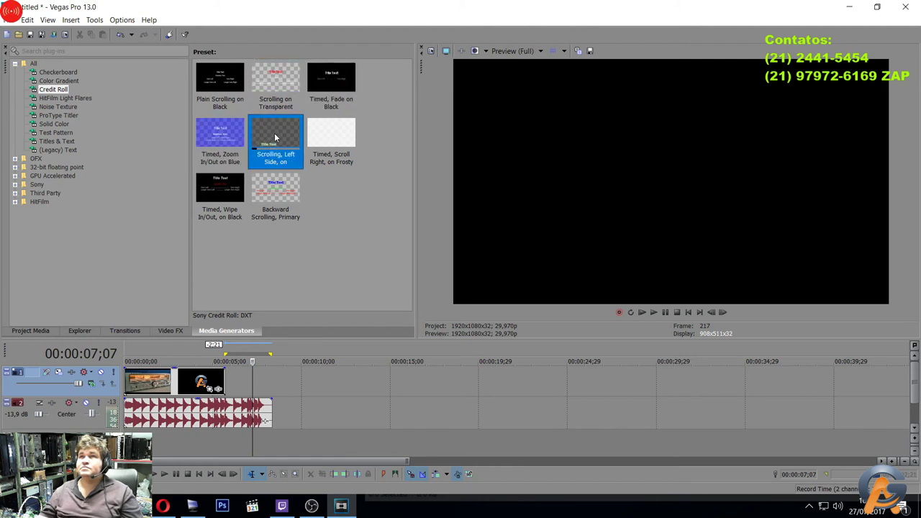
left_click(339, 131)
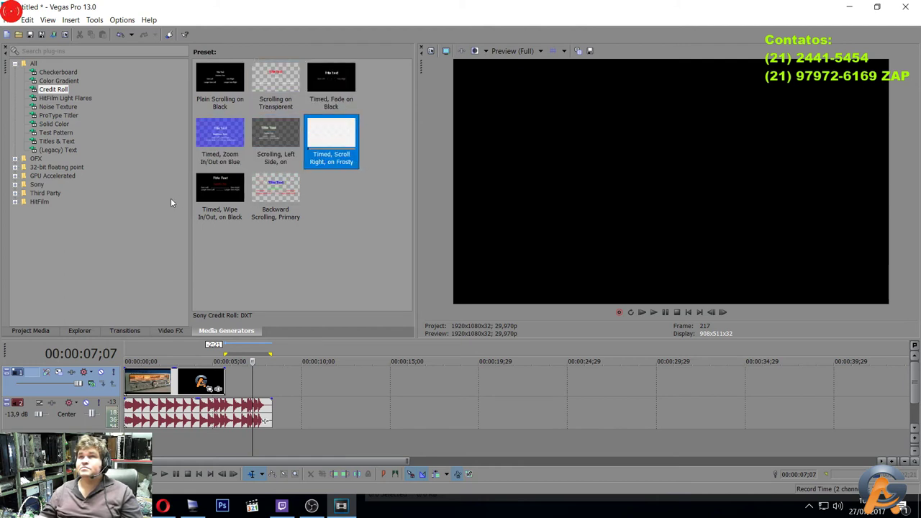
left_click(207, 192)
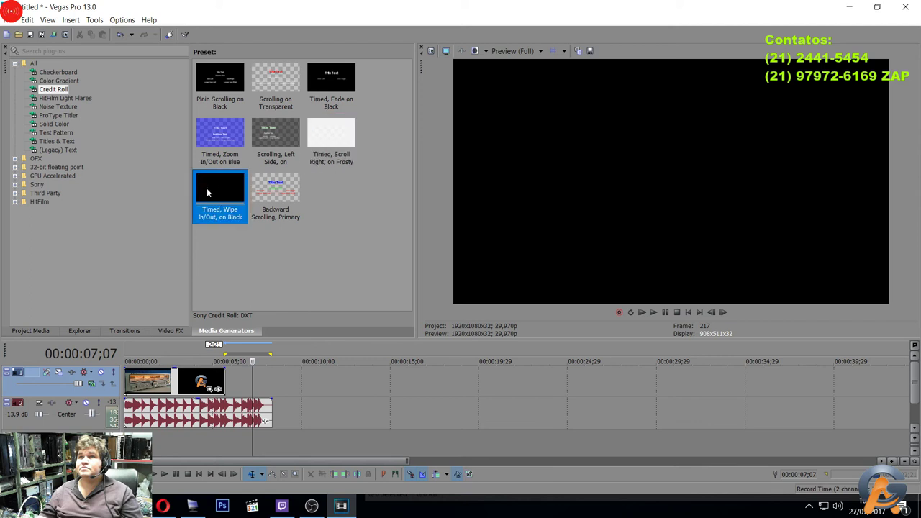
Browse the Color Gradient, Checkerboard, Light Flares and Test Pattern generators, then return to Legacy Text.
left_click(56, 81)
left_click(59, 73)
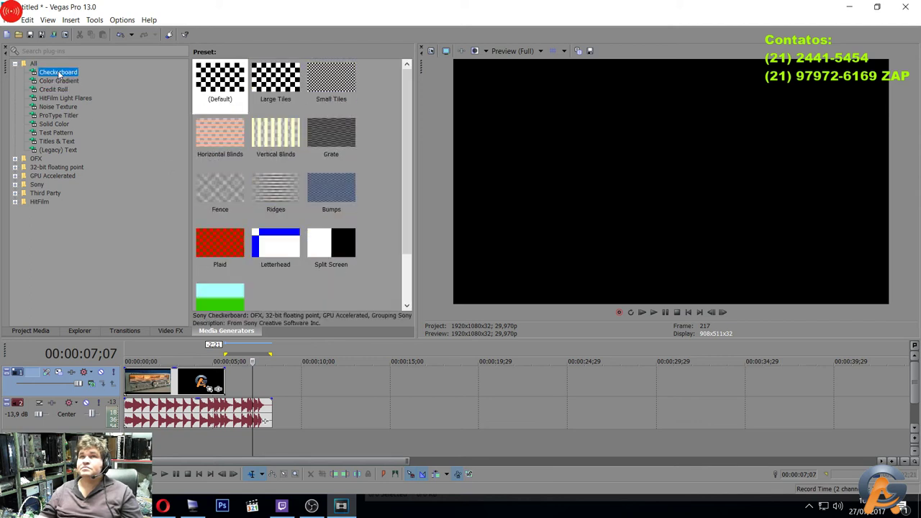
left_click(54, 98)
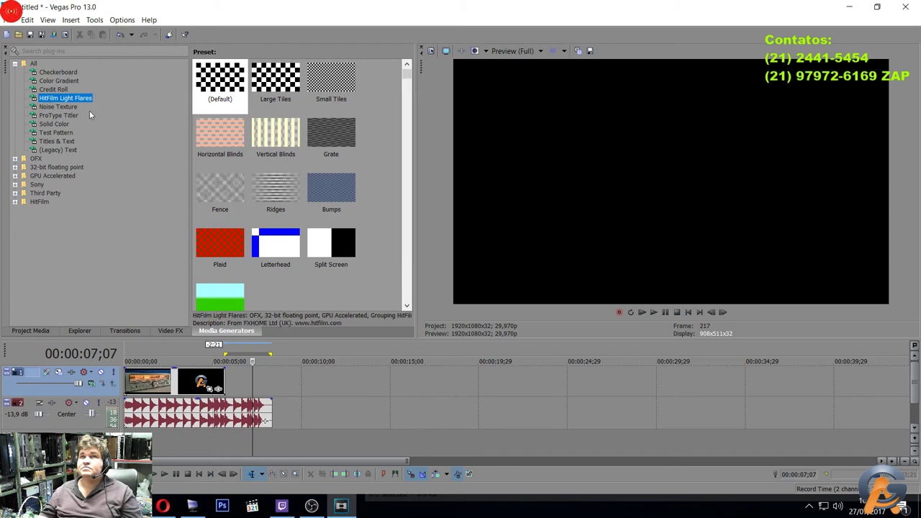
left_click(225, 84)
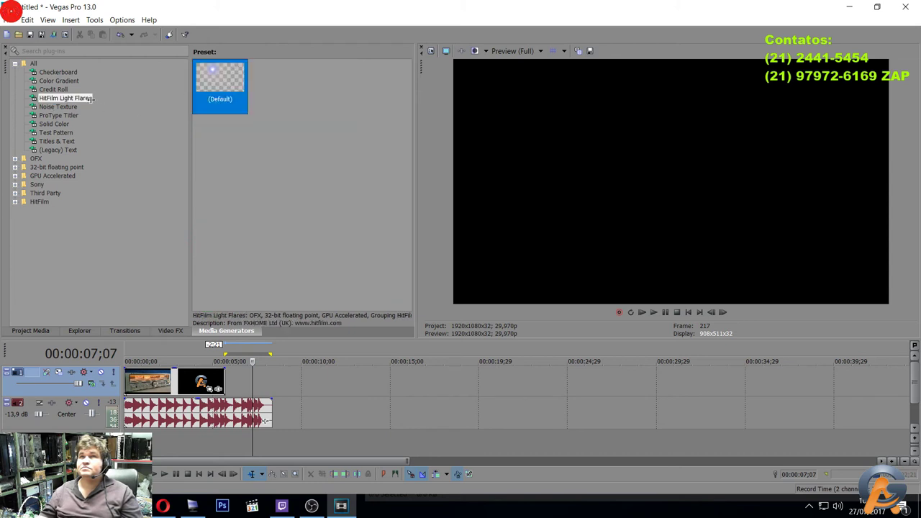
left_click(65, 102)
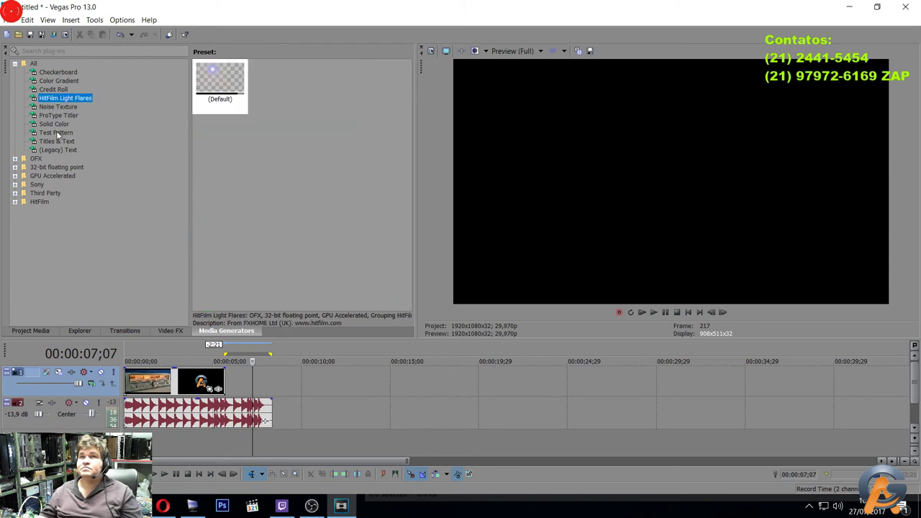
left_click(56, 133)
left_click(53, 149)
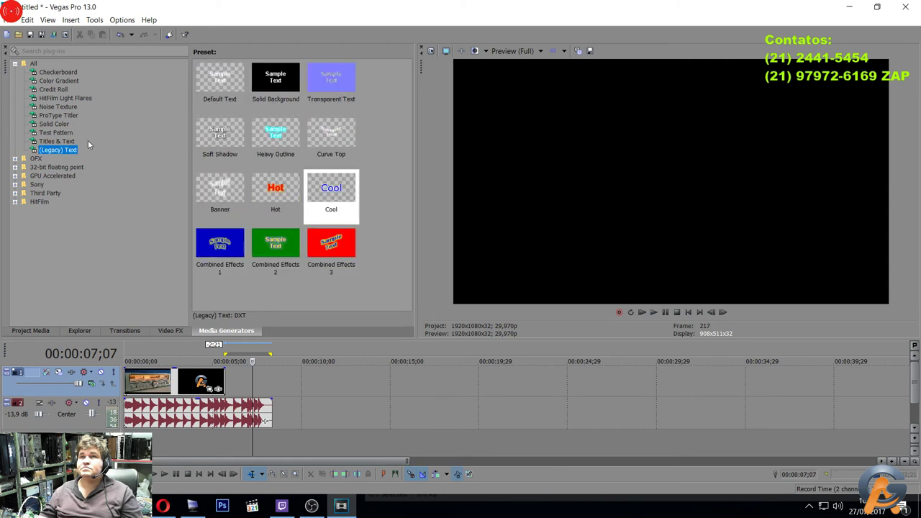
Compare the Hot, Banner, Heavy Outline, Curve Top and Default Text presets, settling on Soft Shadow.
left_click(278, 184)
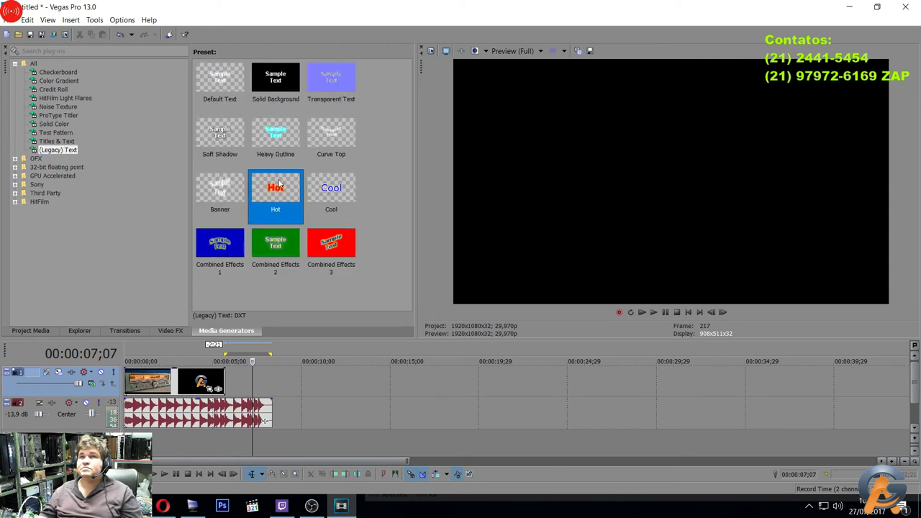
left_click(207, 200)
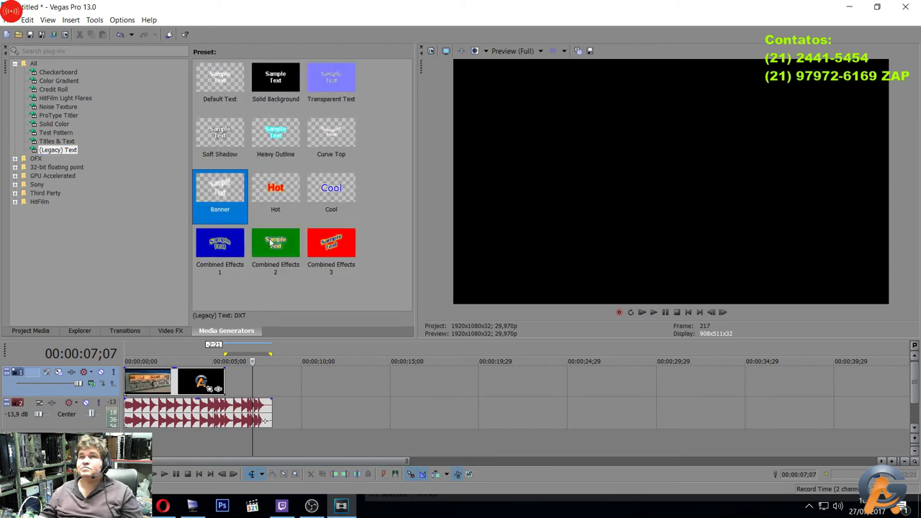
left_click(208, 138)
left_click(288, 131)
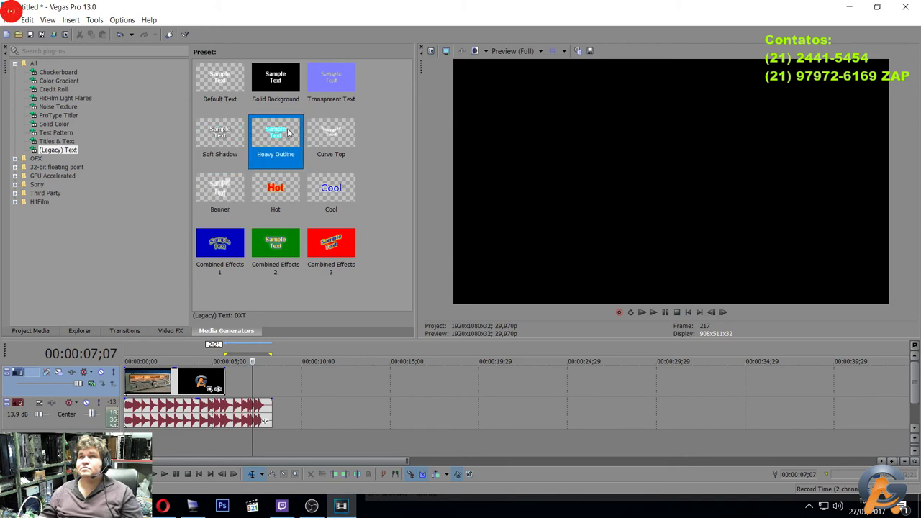
left_click(353, 141)
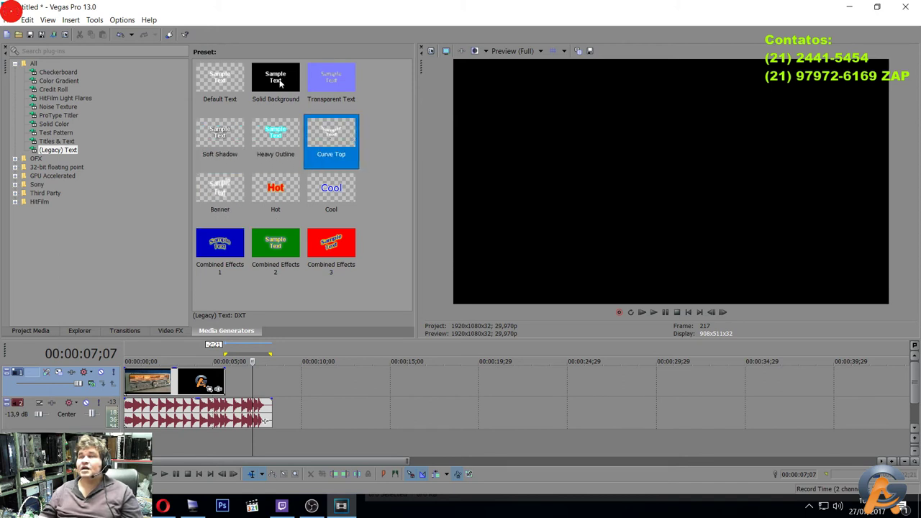
left_click(229, 82)
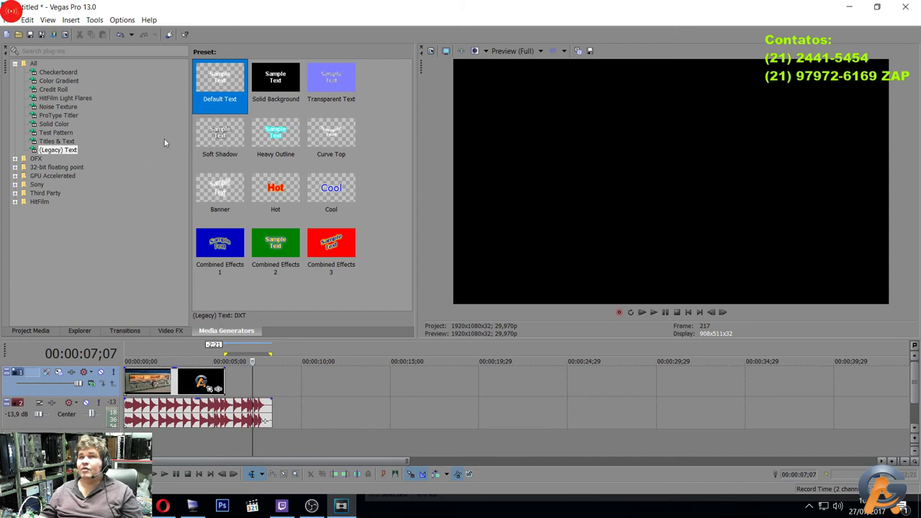
left_click(232, 134)
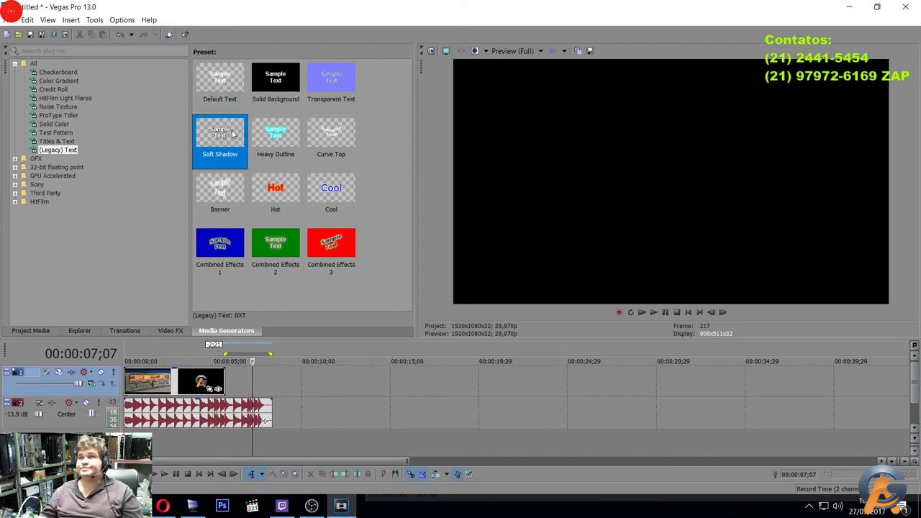
Add a Soft Shadow text event with the pasted contact lines and trim its end earlier.
left_click_drag(215, 137, 236, 384)
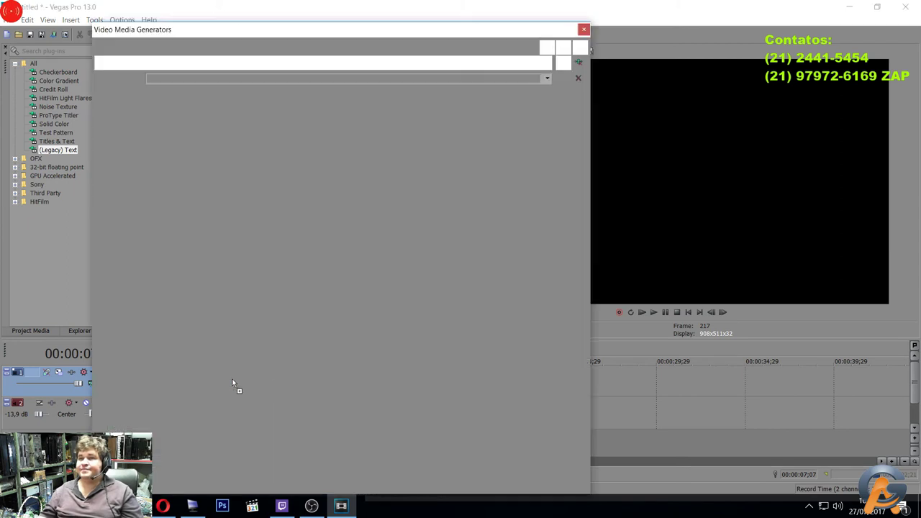
left_click_drag(342, 254, 151, 151)
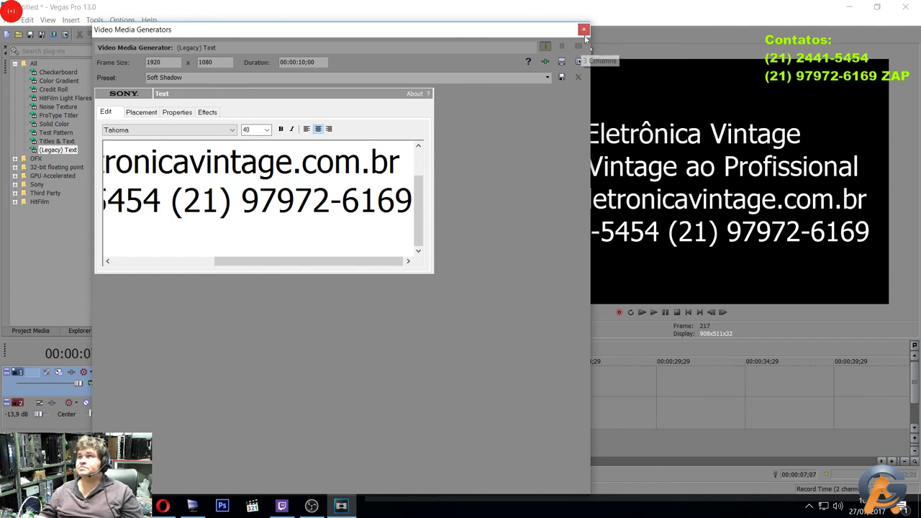
left_click(583, 29)
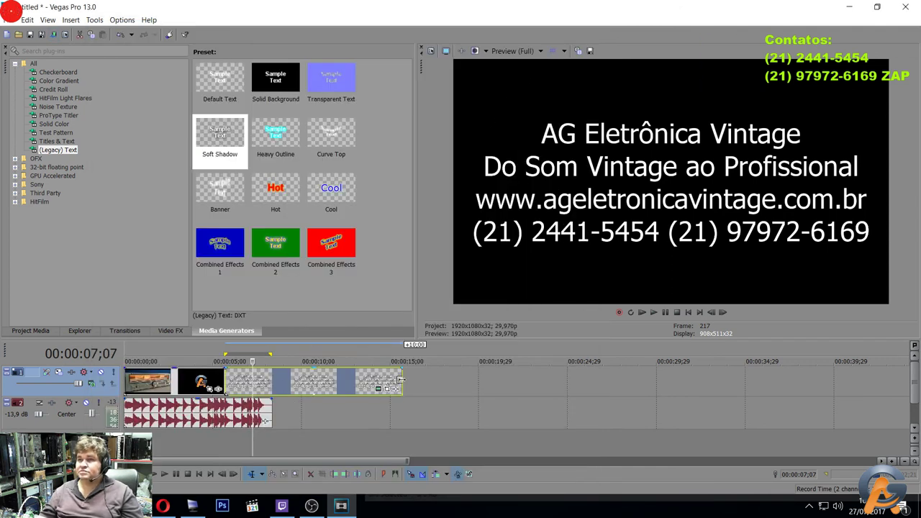
left_click_drag(402, 375, 268, 373)
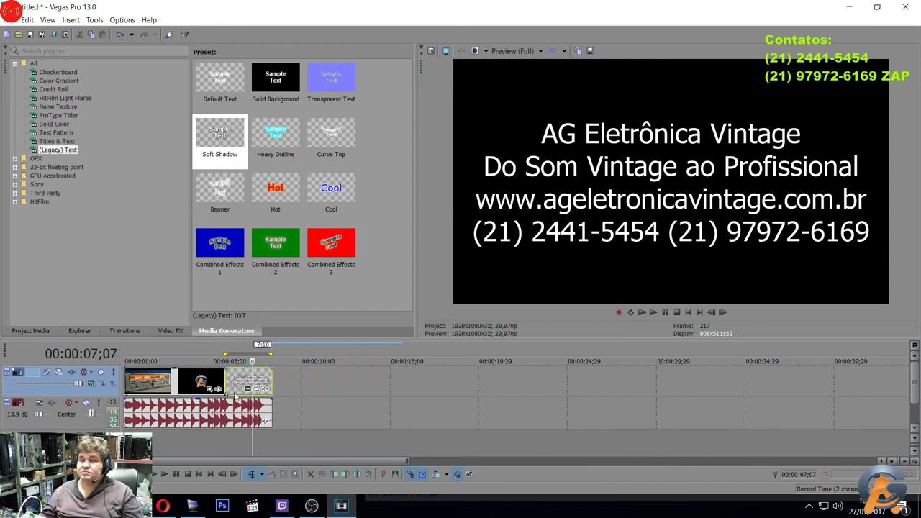
Add a fade-in and a fade-out to the contact title card.
scroll(241, 395, "up", 5)
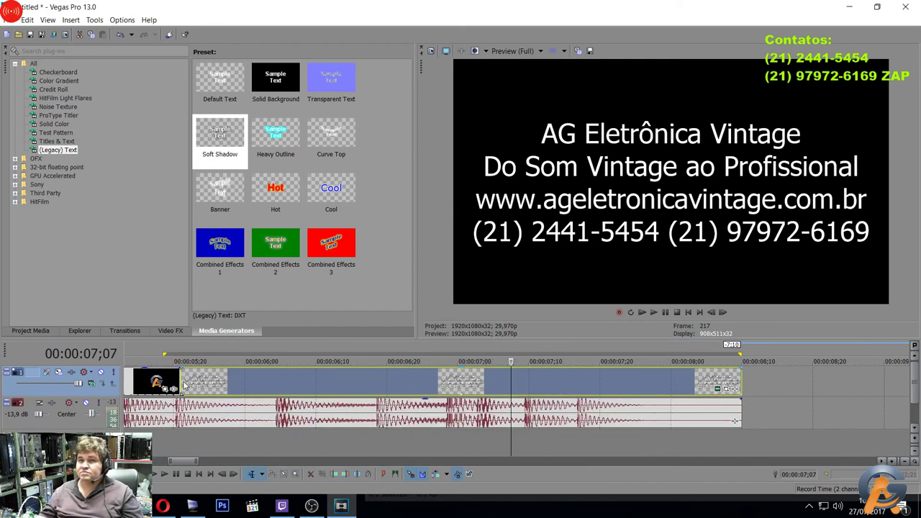
left_click_drag(180, 365, 198, 366)
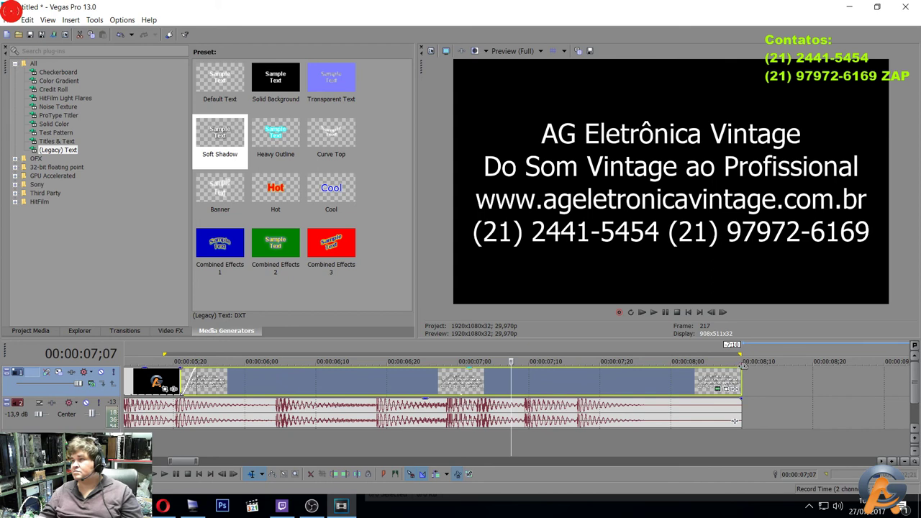
left_click_drag(742, 367, 723, 368)
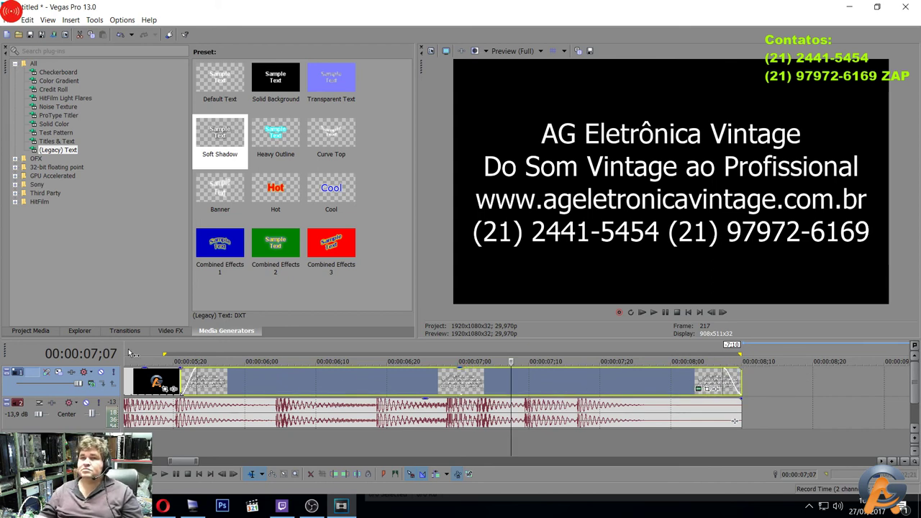
Select the whole project and play it from the beginning.
left_click(136, 352)
double_click(136, 353)
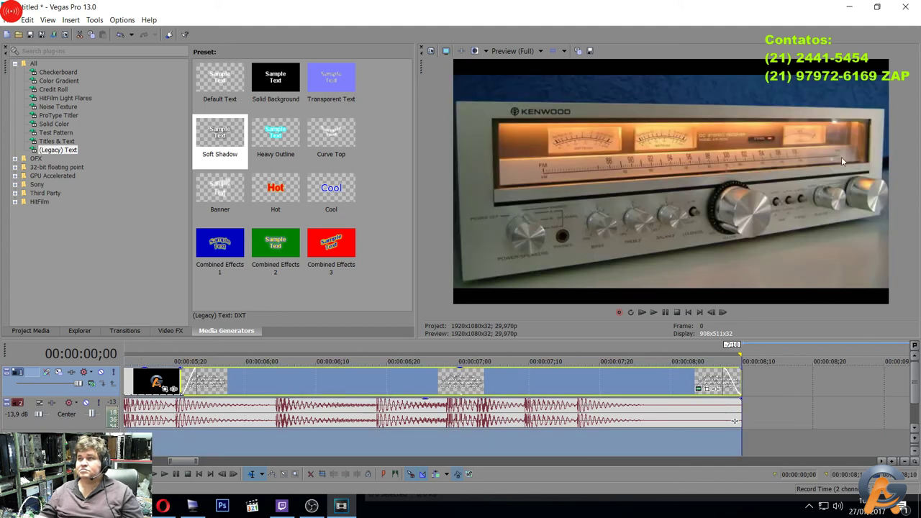
left_click(653, 312)
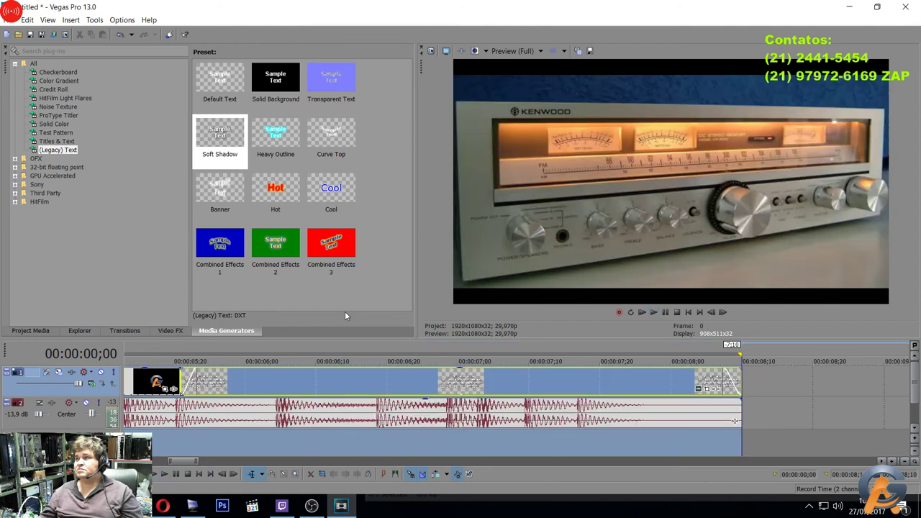
Give the opening receiver clip a fade-in from black and play the project to review it.
left_click_drag(185, 464, 140, 461)
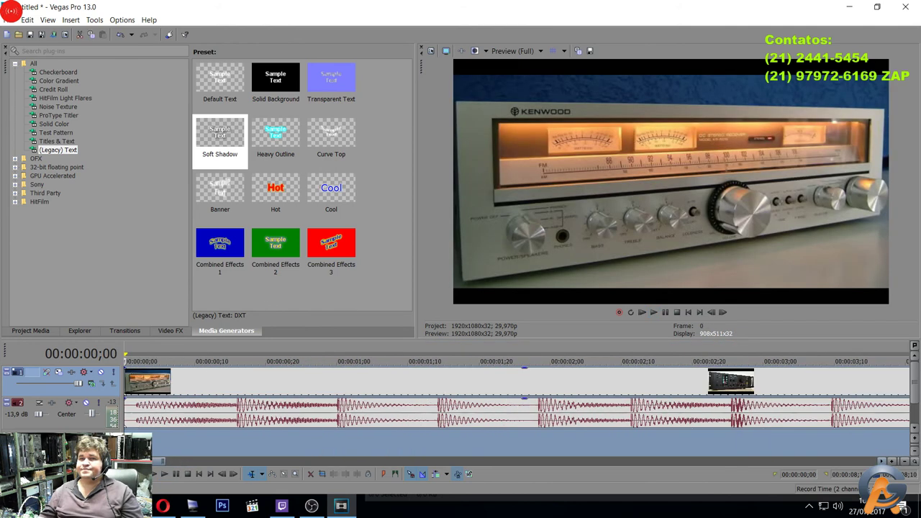
left_click(128, 372)
left_click_drag(125, 366, 147, 370)
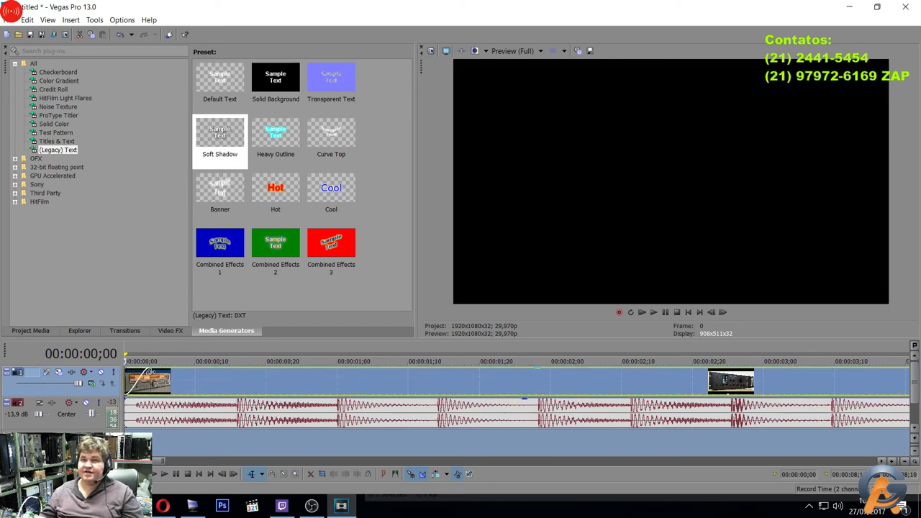
left_click(655, 312)
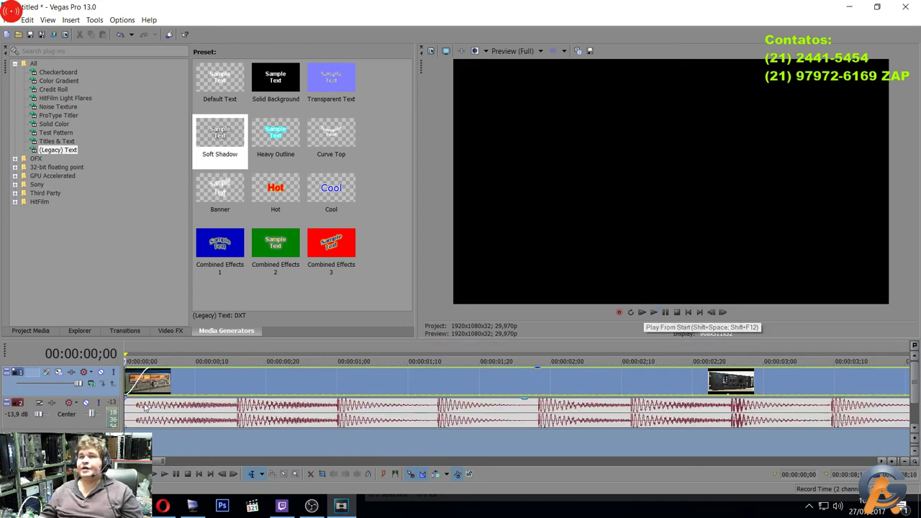
mouse_move(160, 460)
left_mouse_down()
mouse_move(357, 454)
mouse_move(158, 448)
left_mouse_up()
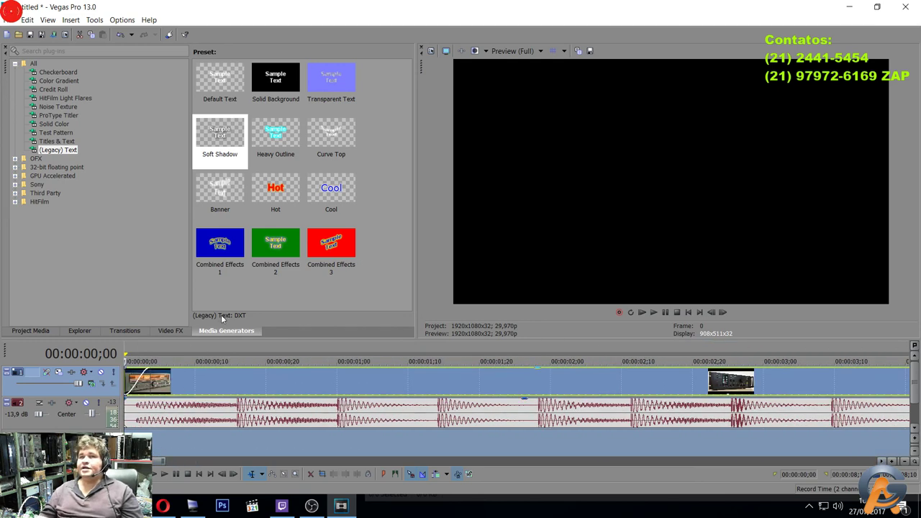
scroll(248, 348, "down", 5)
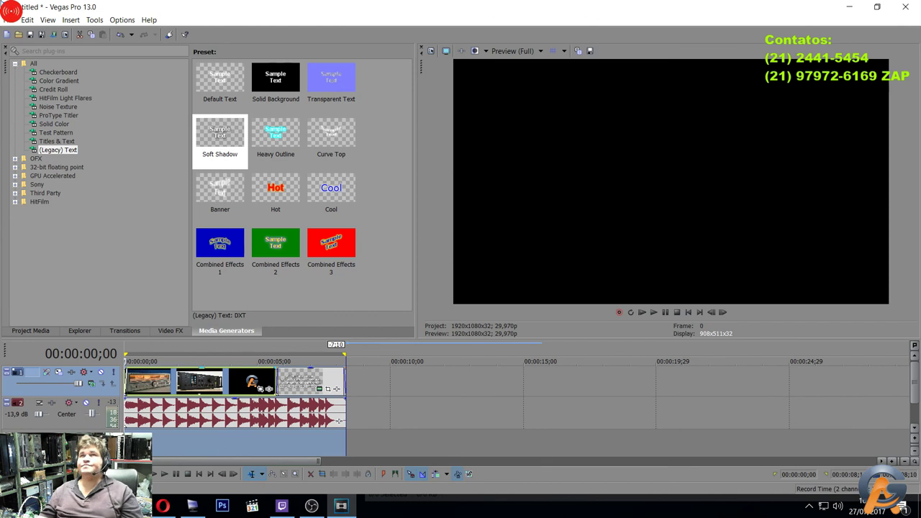
Render with the MainConcept AVC/AAC Sony Tablet 1080p template as Vinheta-nova.mp4.
left_click(10, 19)
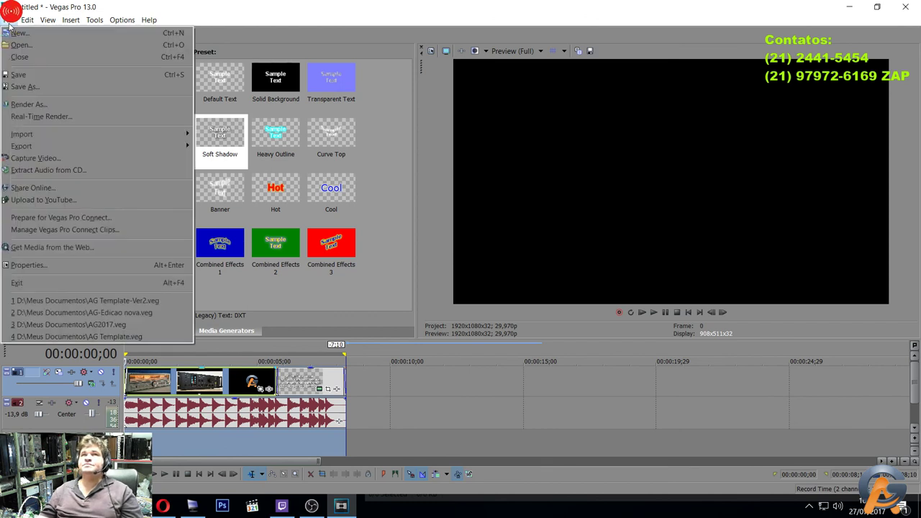
left_click(72, 103)
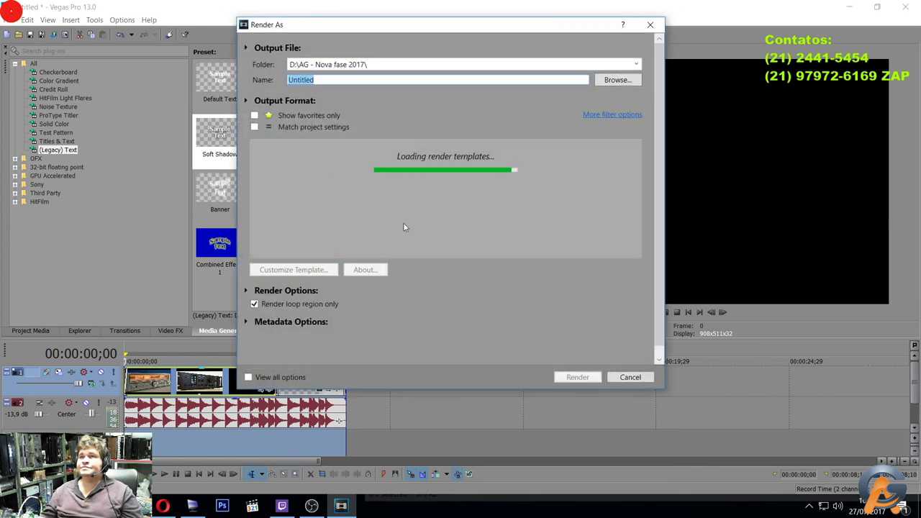
left_click(358, 204)
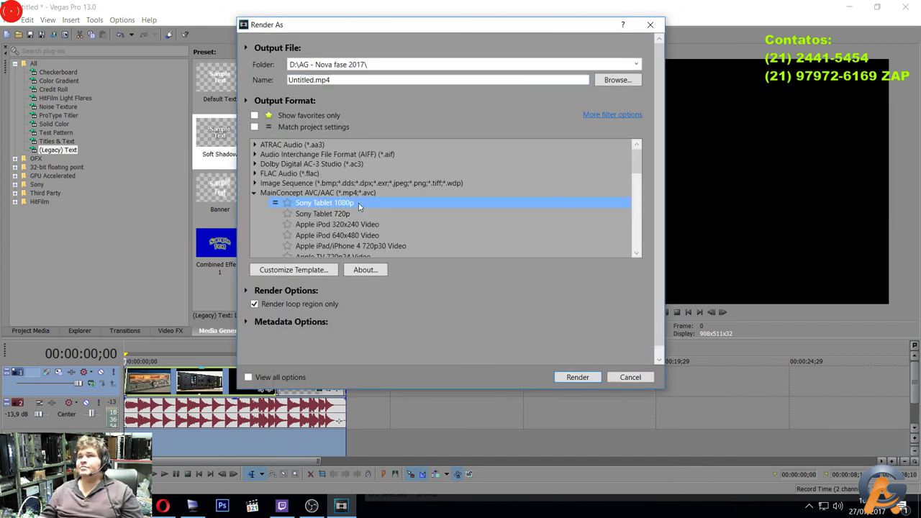
left_click(305, 80)
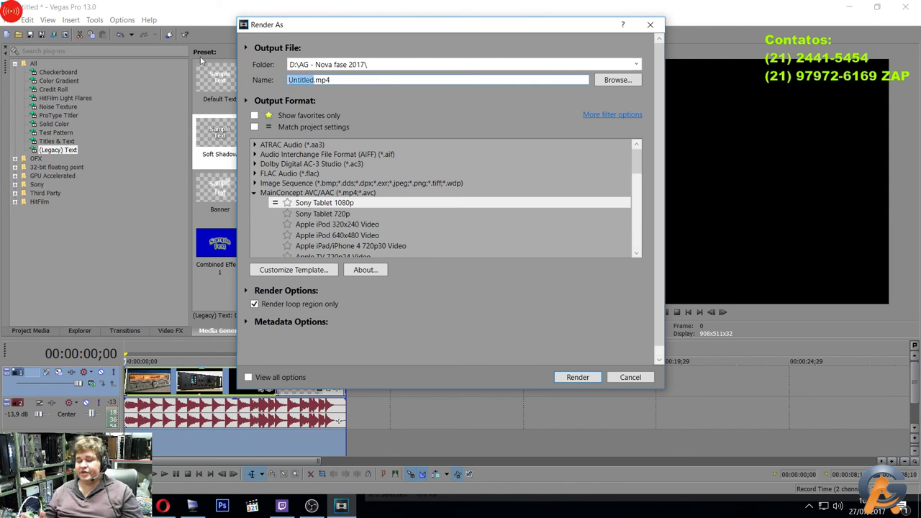
type("Vinheta-nova")
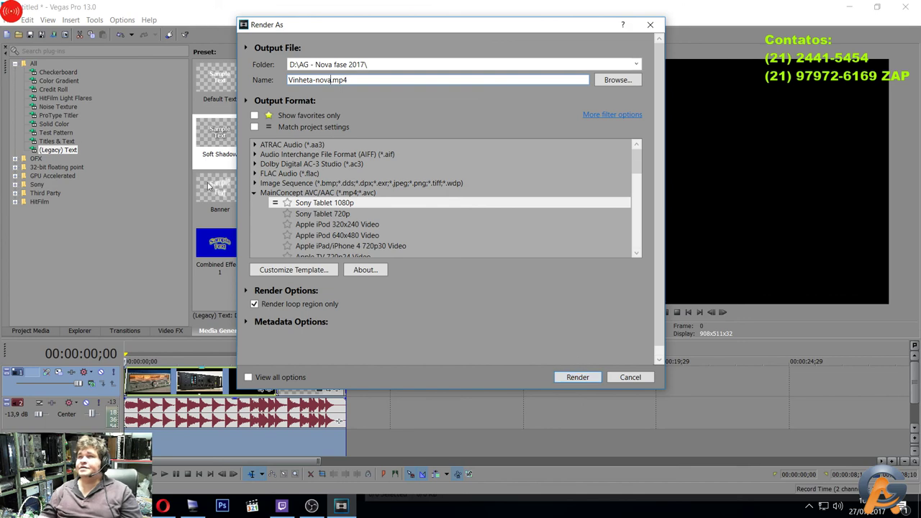
left_click(287, 206)
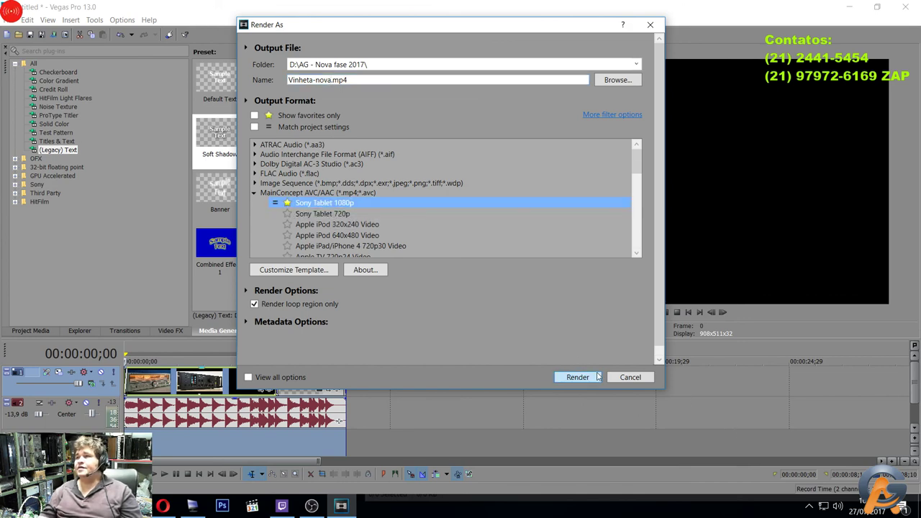
left_click(598, 377)
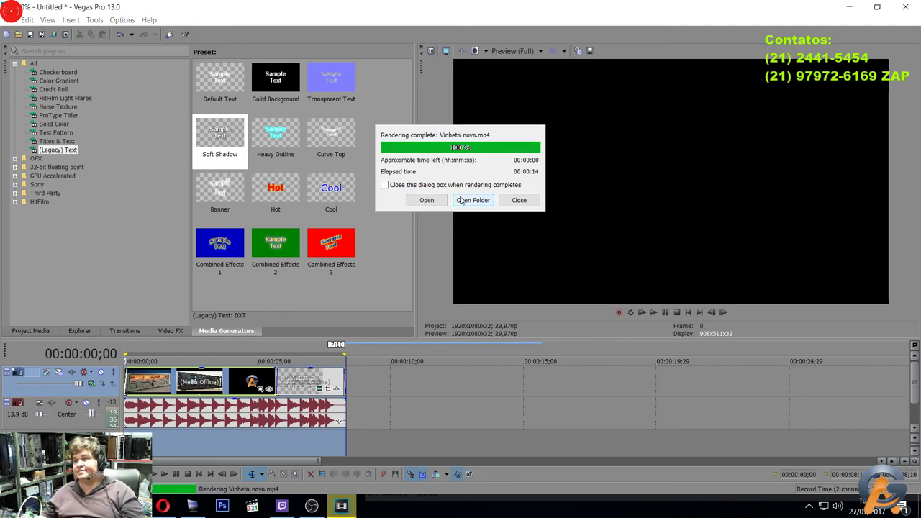
Open the output folder, play Vinheta-nova.mp4 through its contact card, then close the player and minimize Explorer.
left_click(472, 200)
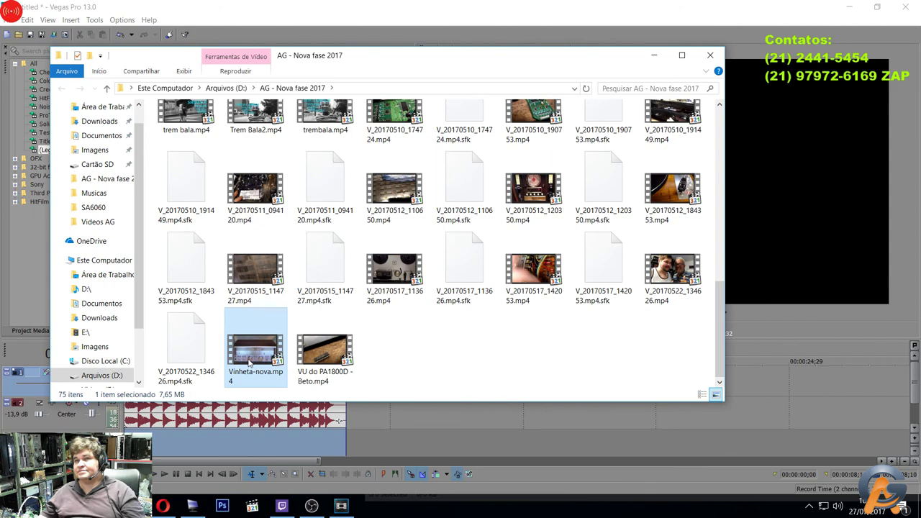
double_click(250, 358)
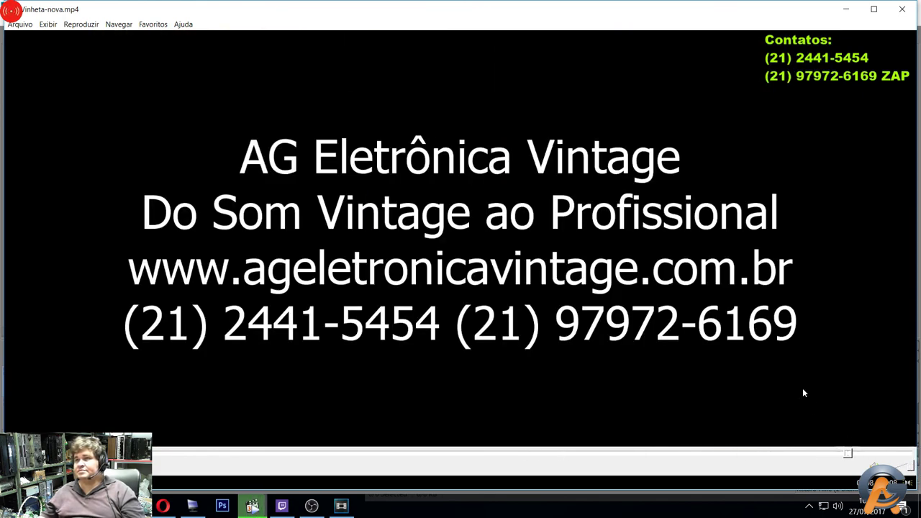
left_click(902, 8)
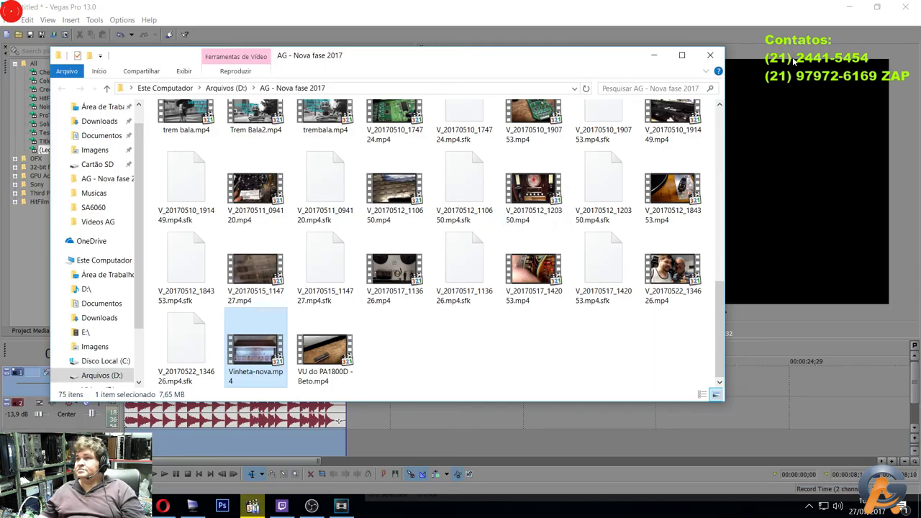
left_click(654, 56)
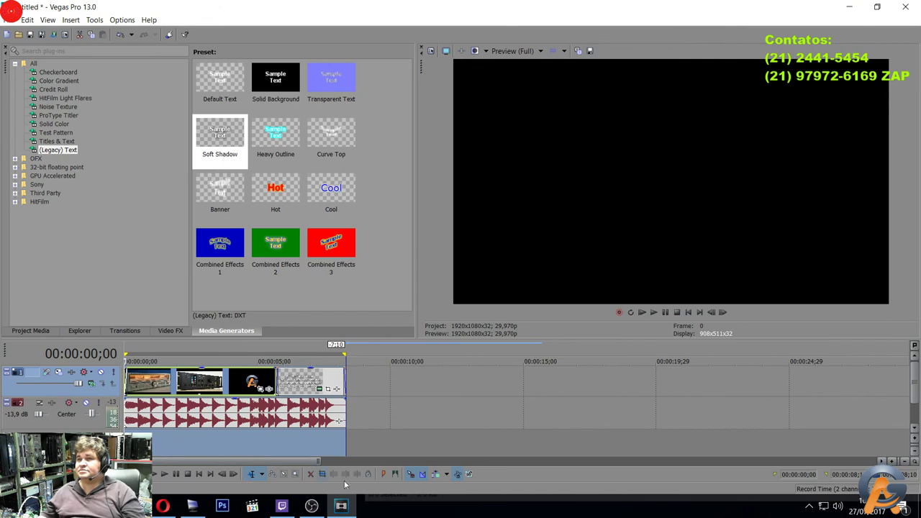
Clear the browser away, move the D:\ search window aside, and bring OBS Studio showing the Cena scene to the front.
left_click(192, 506)
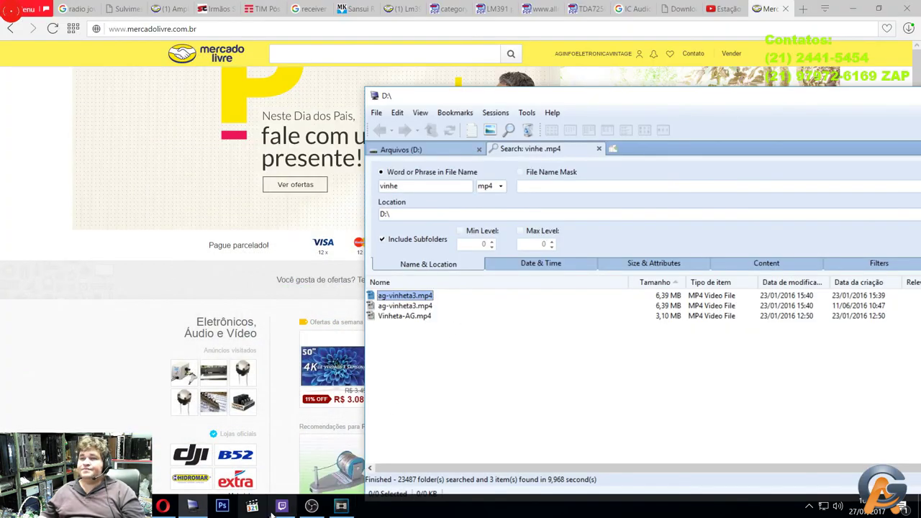
left_click(852, 9)
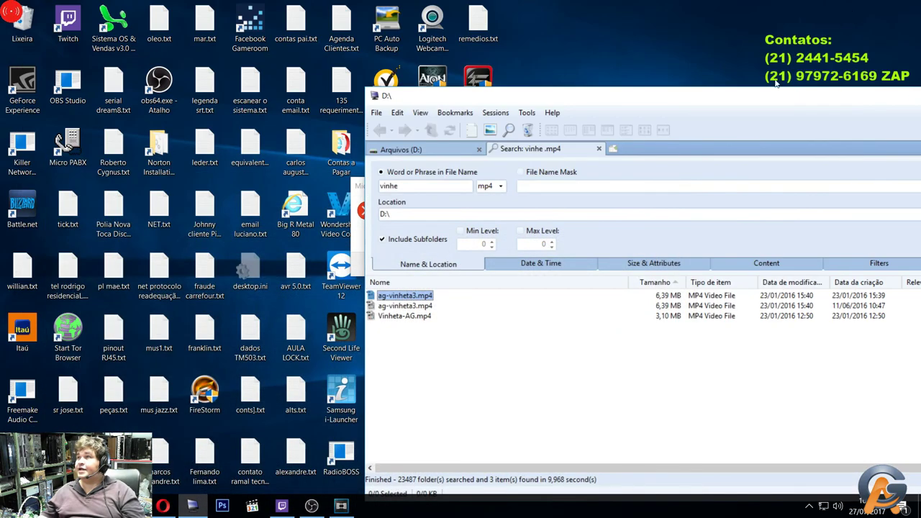
left_click_drag(727, 98, 484, 16)
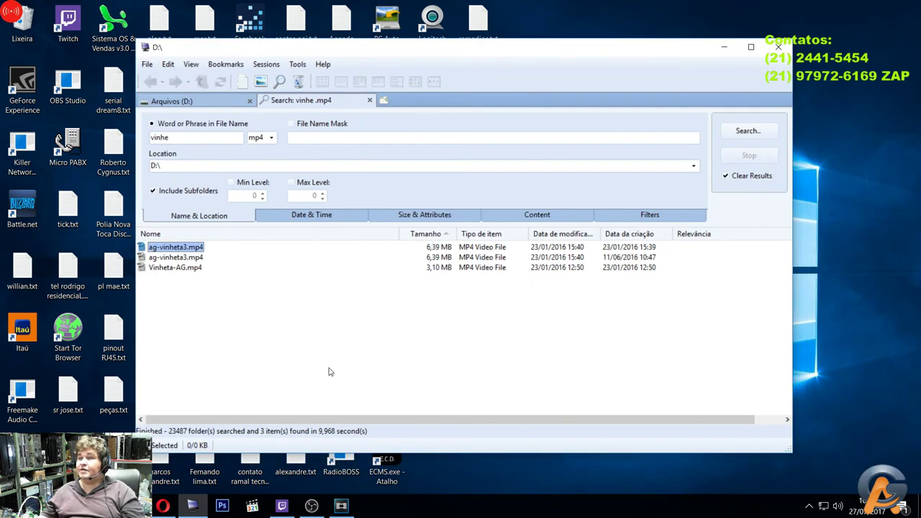
left_click(312, 506)
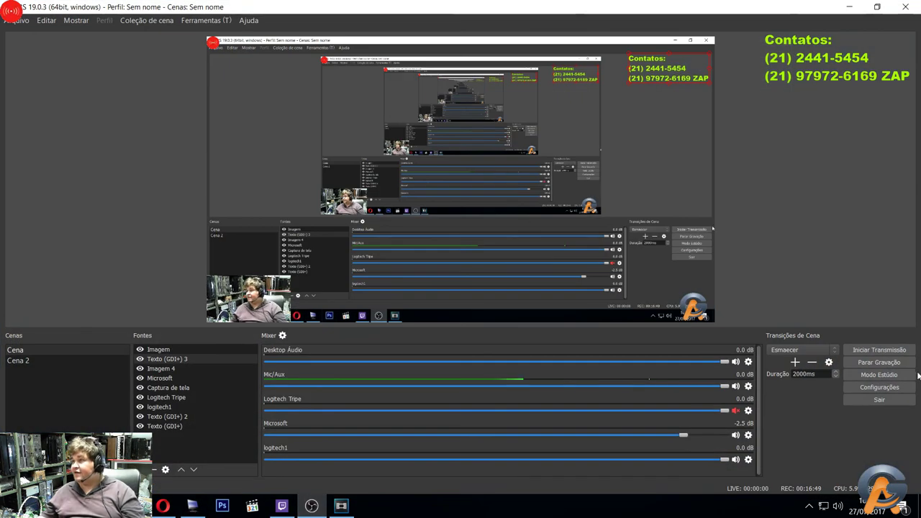